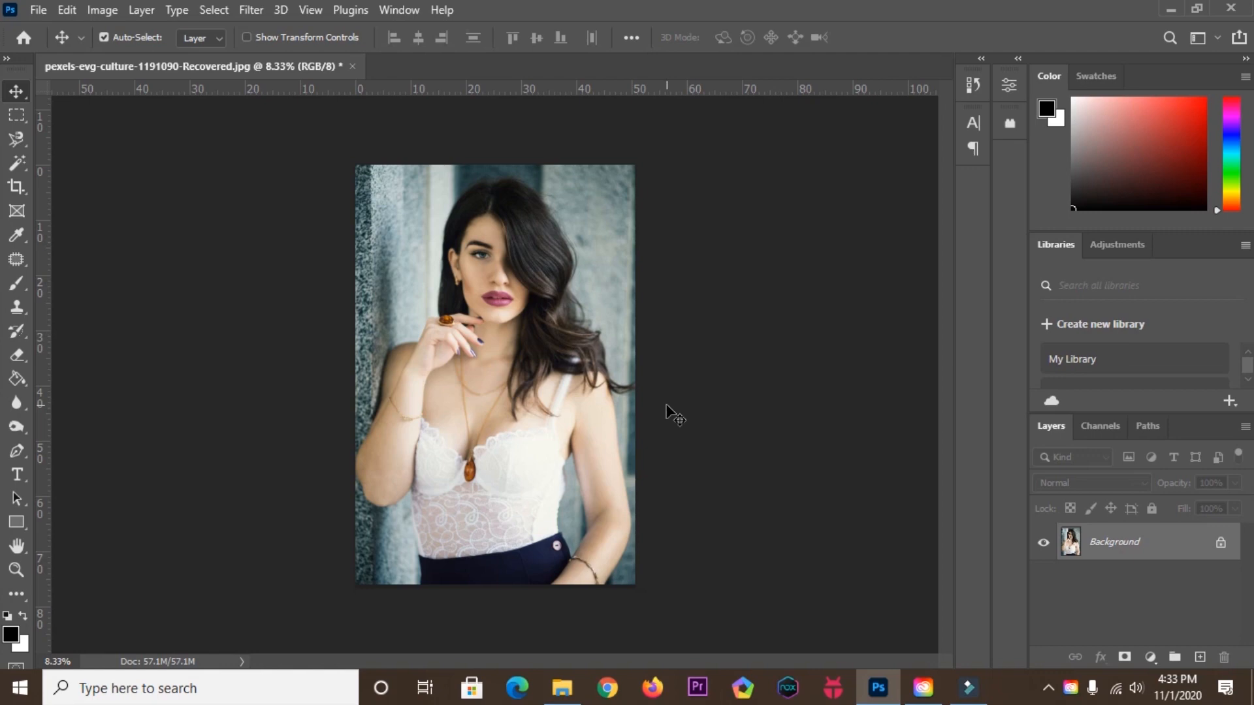
Open the Neural Filters workspace for the portrait photo.
scroll(675, 416, "up", 4)
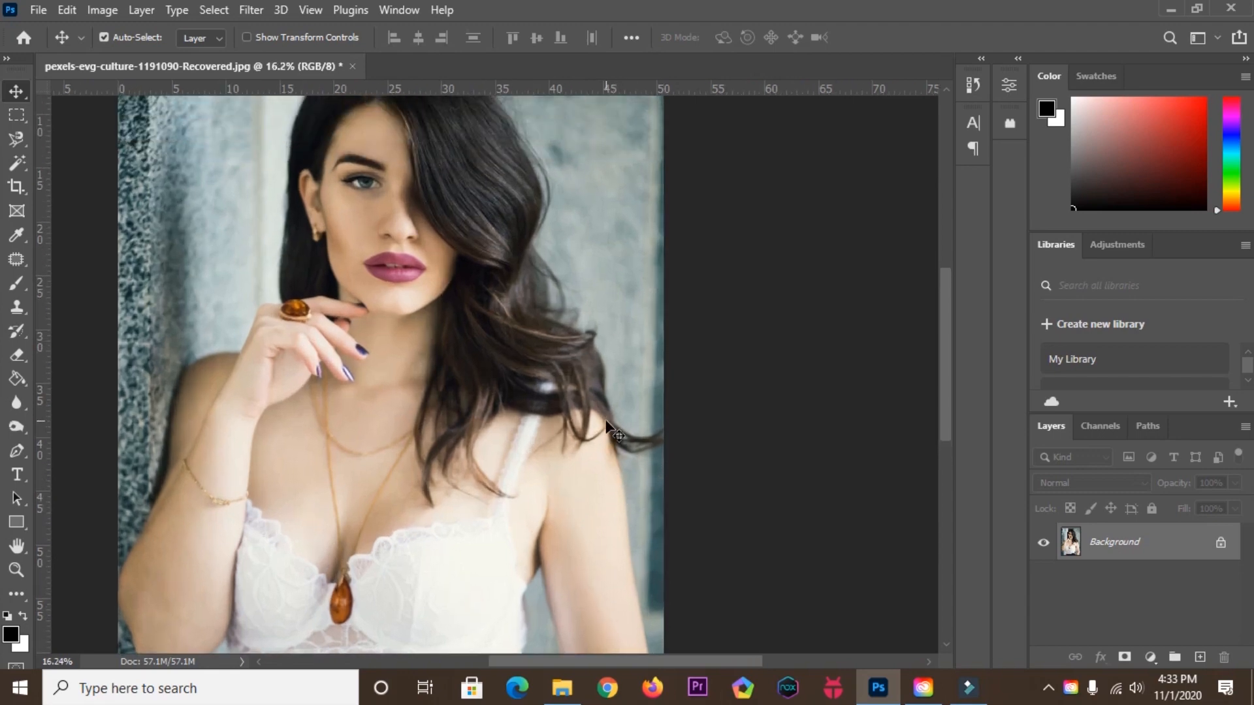
scroll(606, 424, "up", 4)
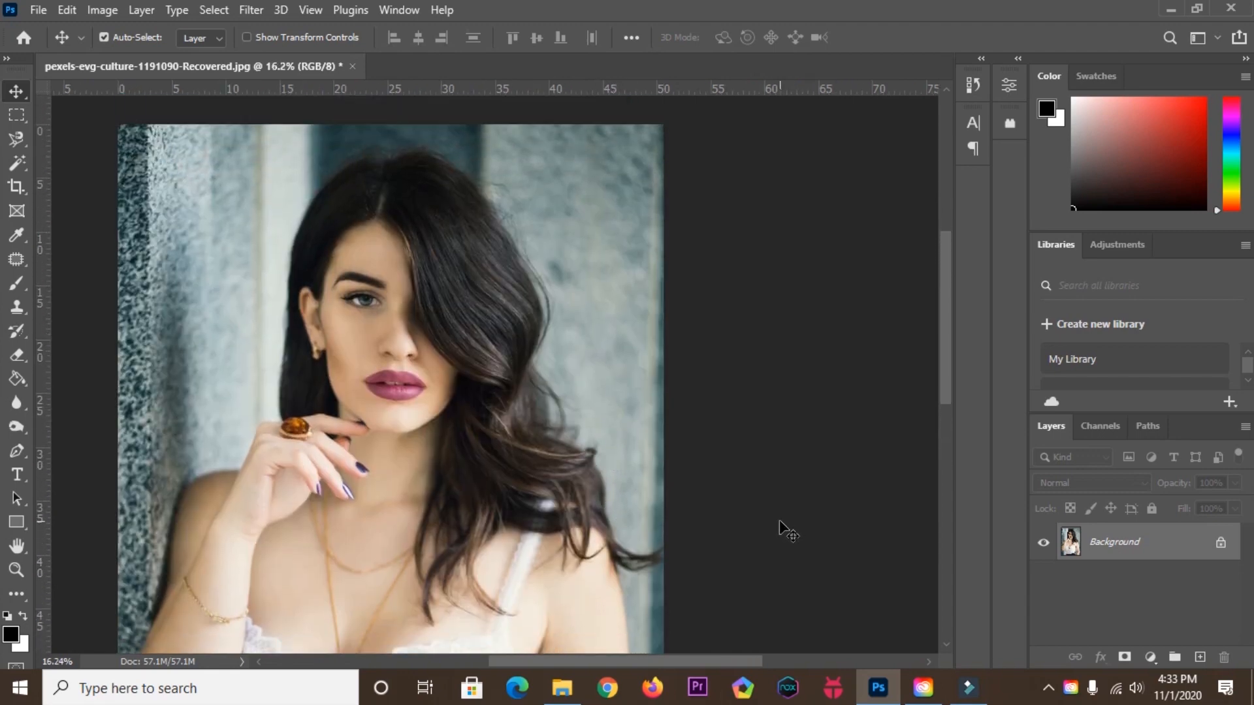
left_click(251, 9)
left_click(267, 80)
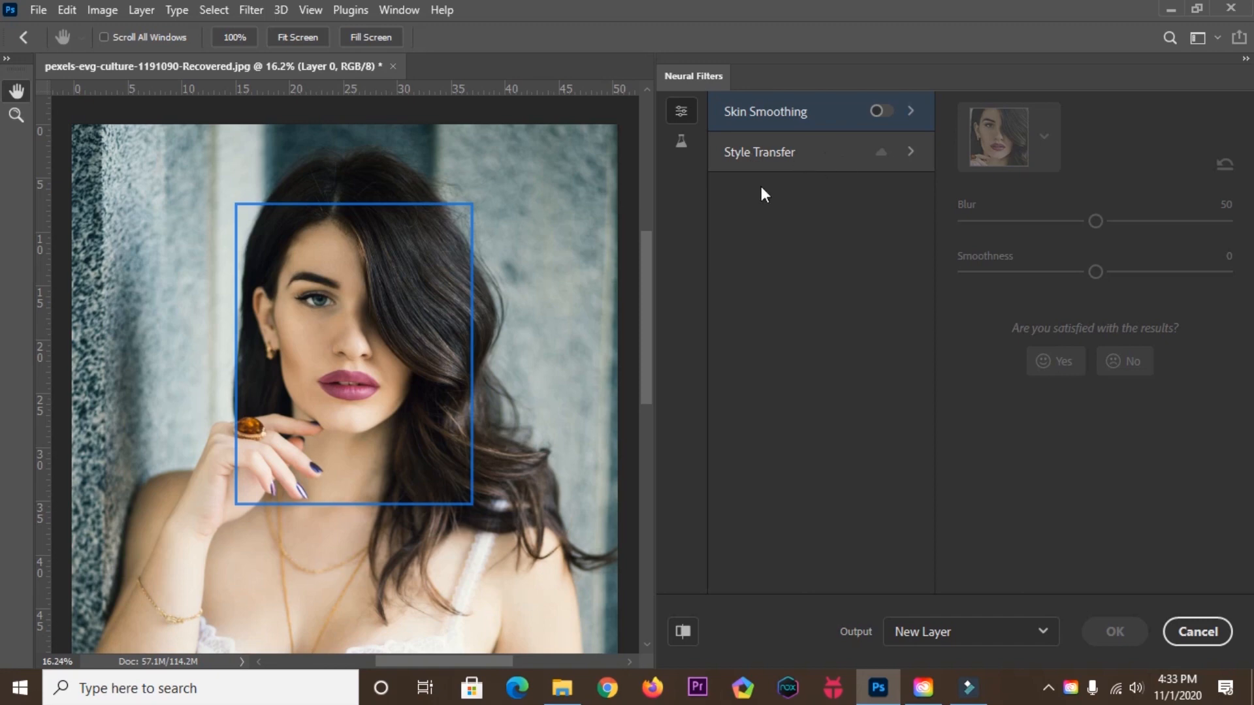
Try Skin Smoothing on the face with Smoothness 34, switch it off and view the Style Transfer filter.
left_click(879, 111)
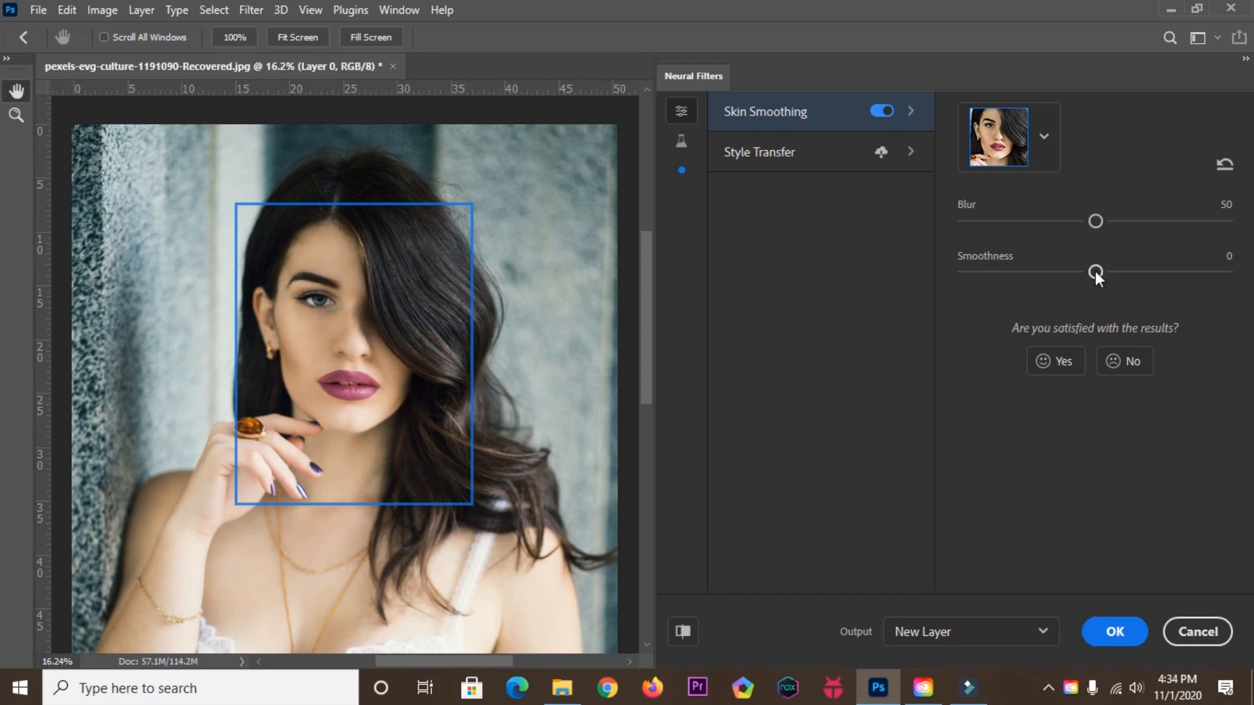
left_click_drag(1096, 272, 1184, 273)
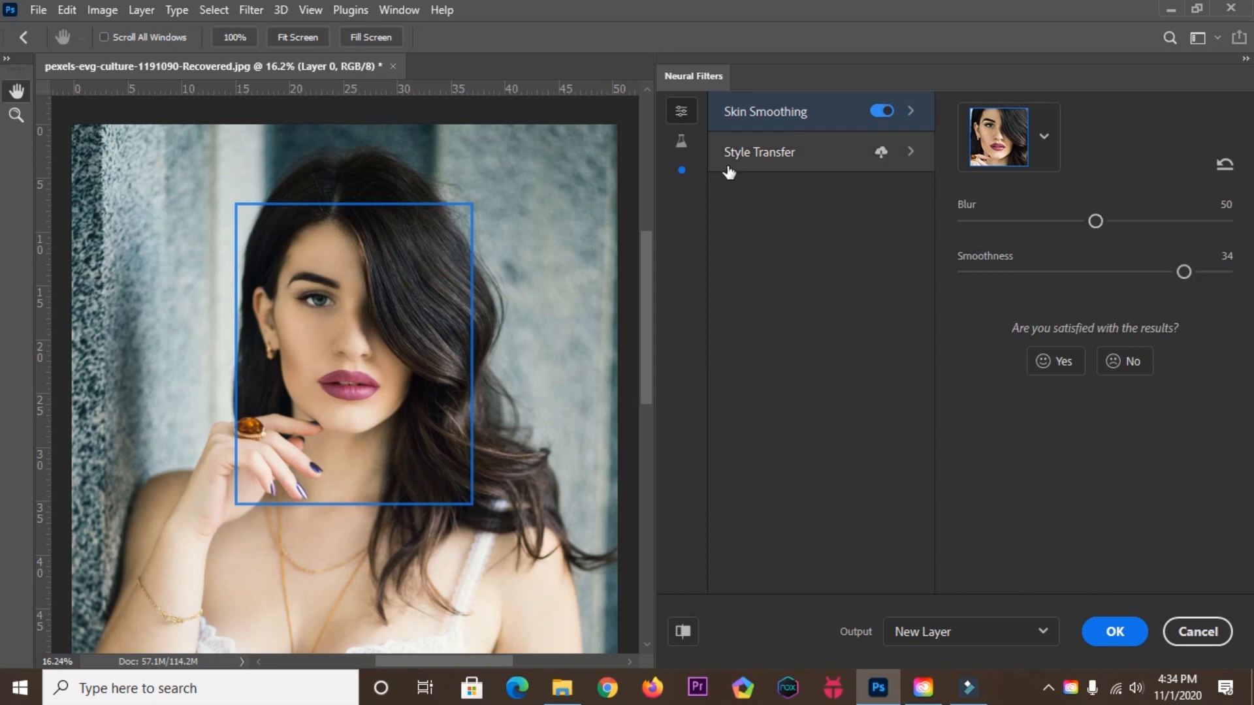
left_click(881, 111)
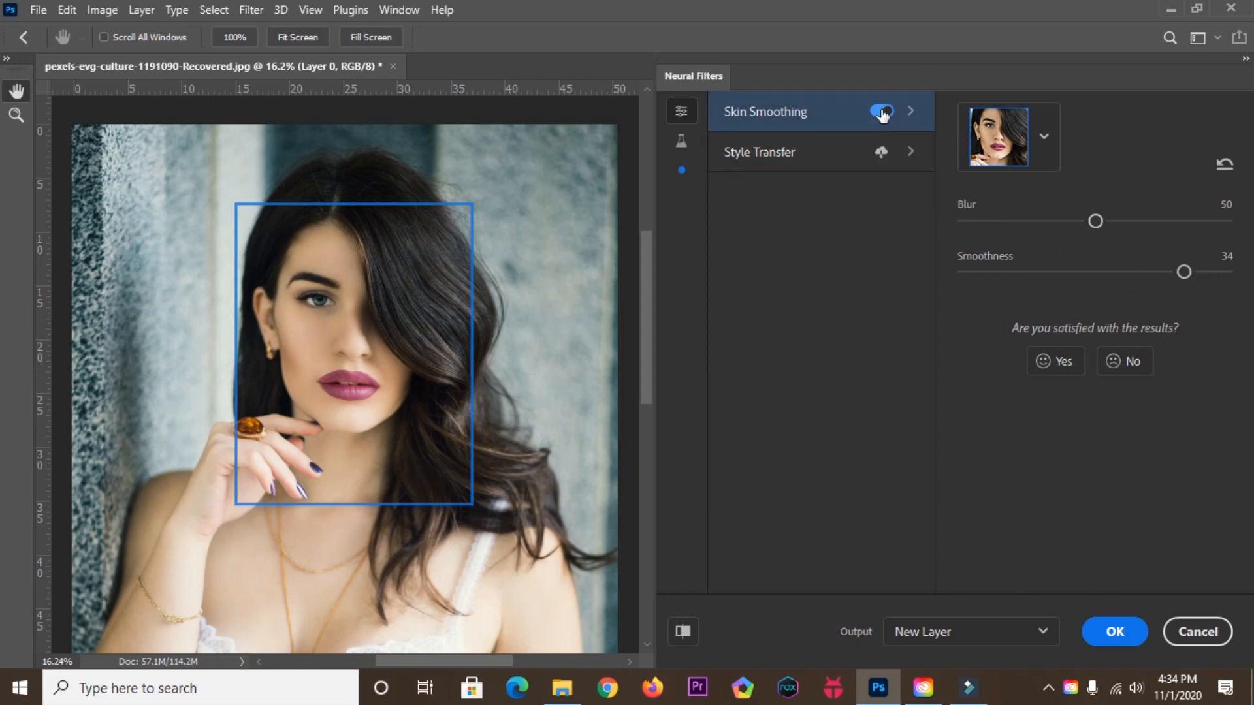
left_click(812, 153)
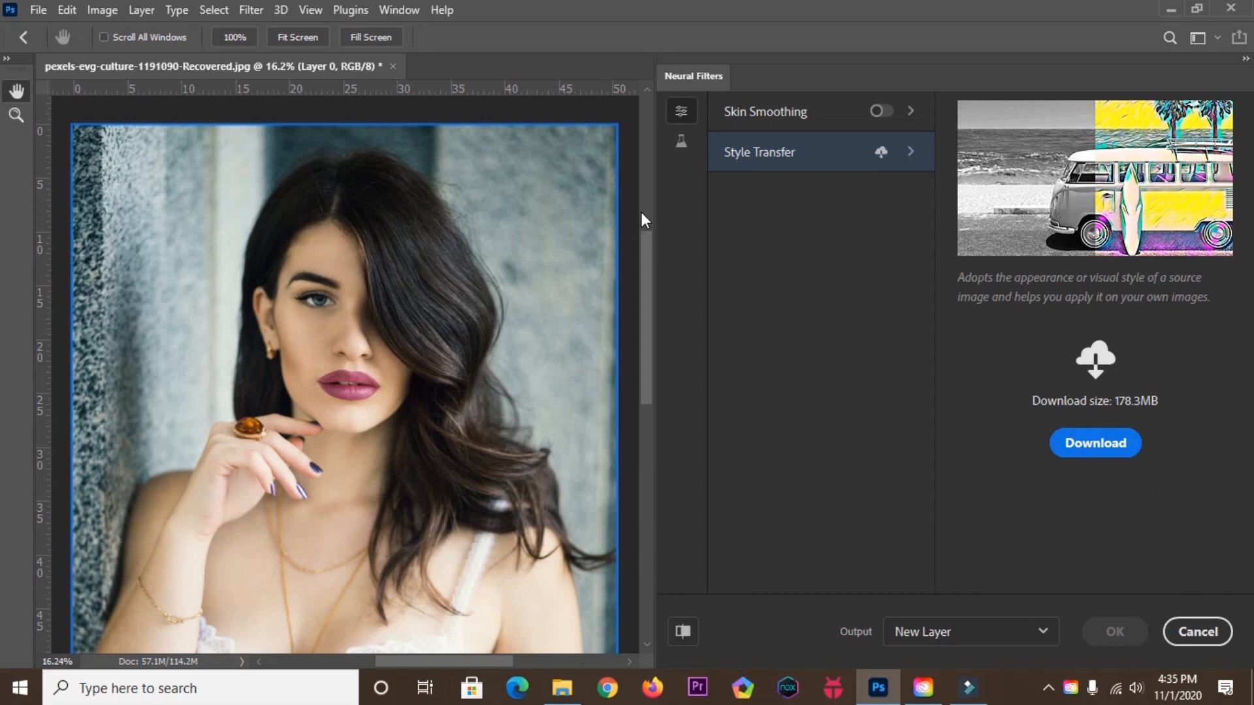
Show the beta filters, enable Smart Portrait and review its expression, subject and mask settings.
left_click(681, 142)
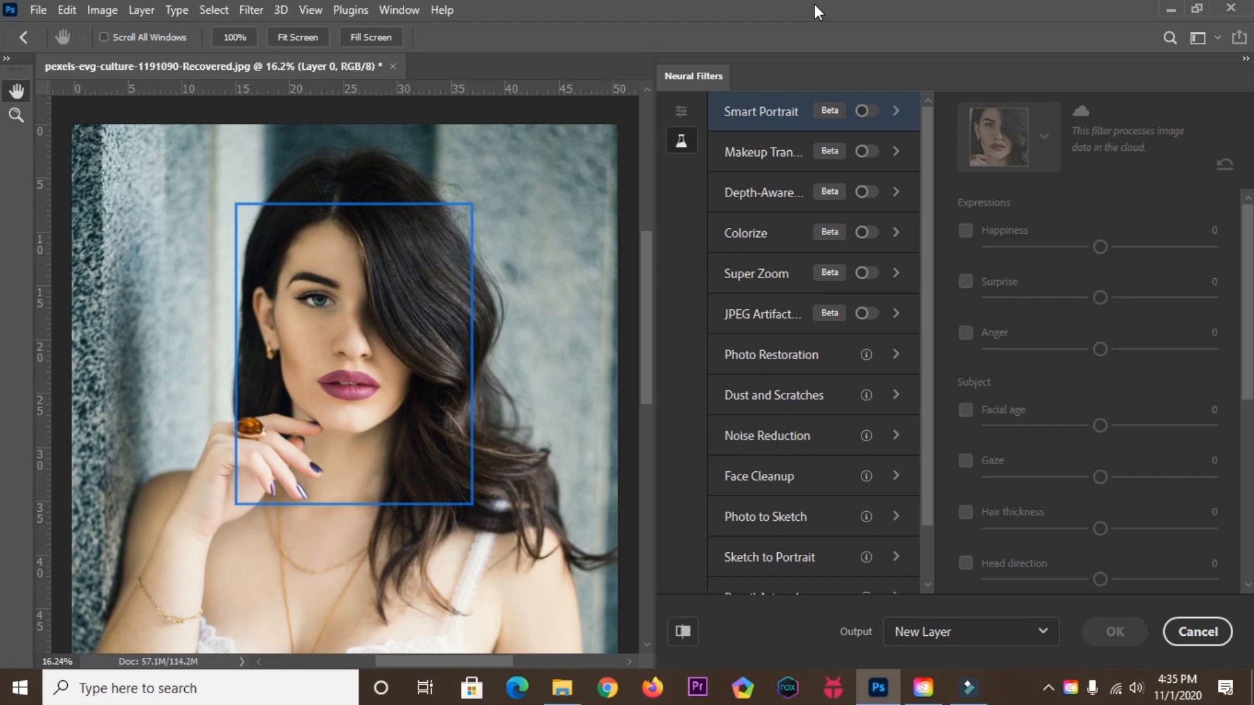
left_click(865, 111)
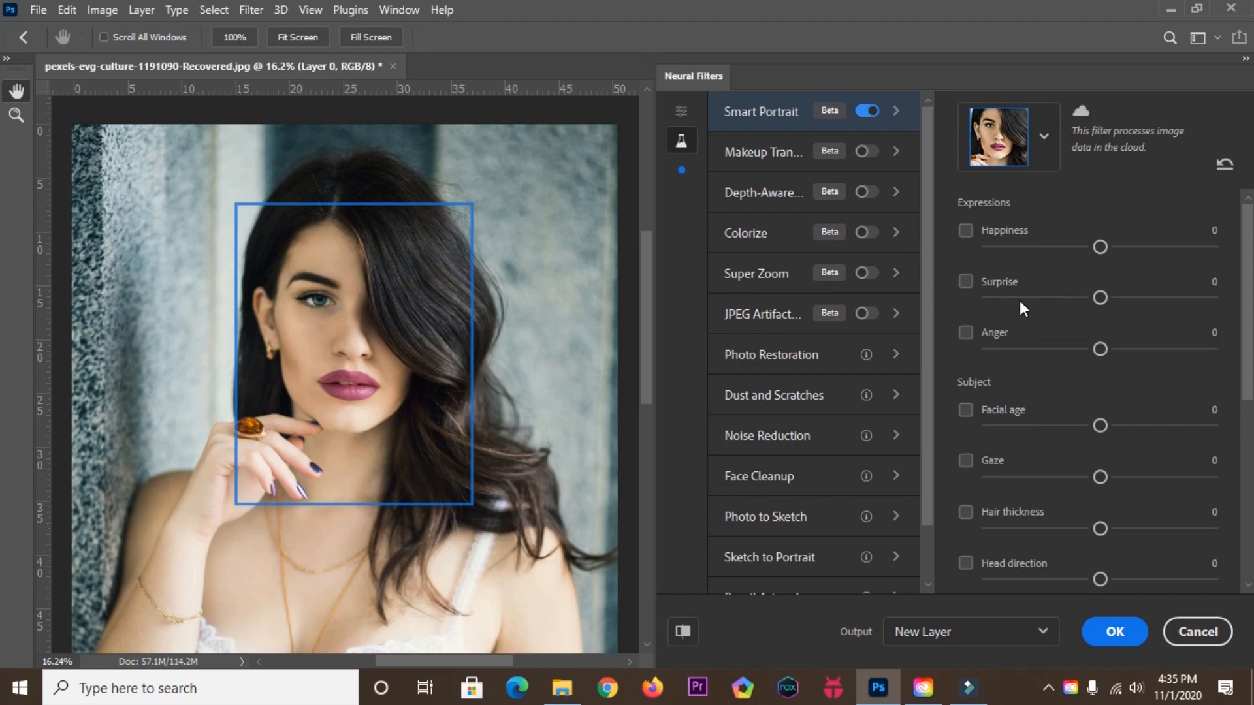
scroll(1030, 346, "down", 2)
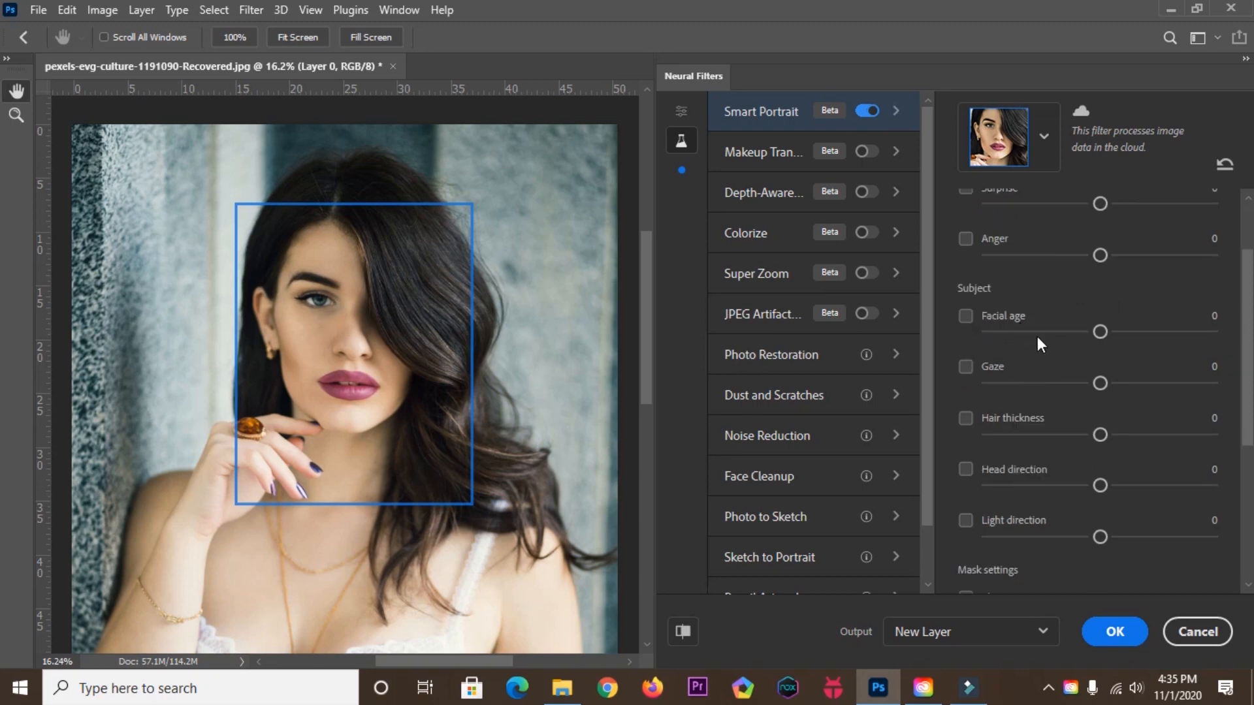
scroll(1031, 324, "down", 2)
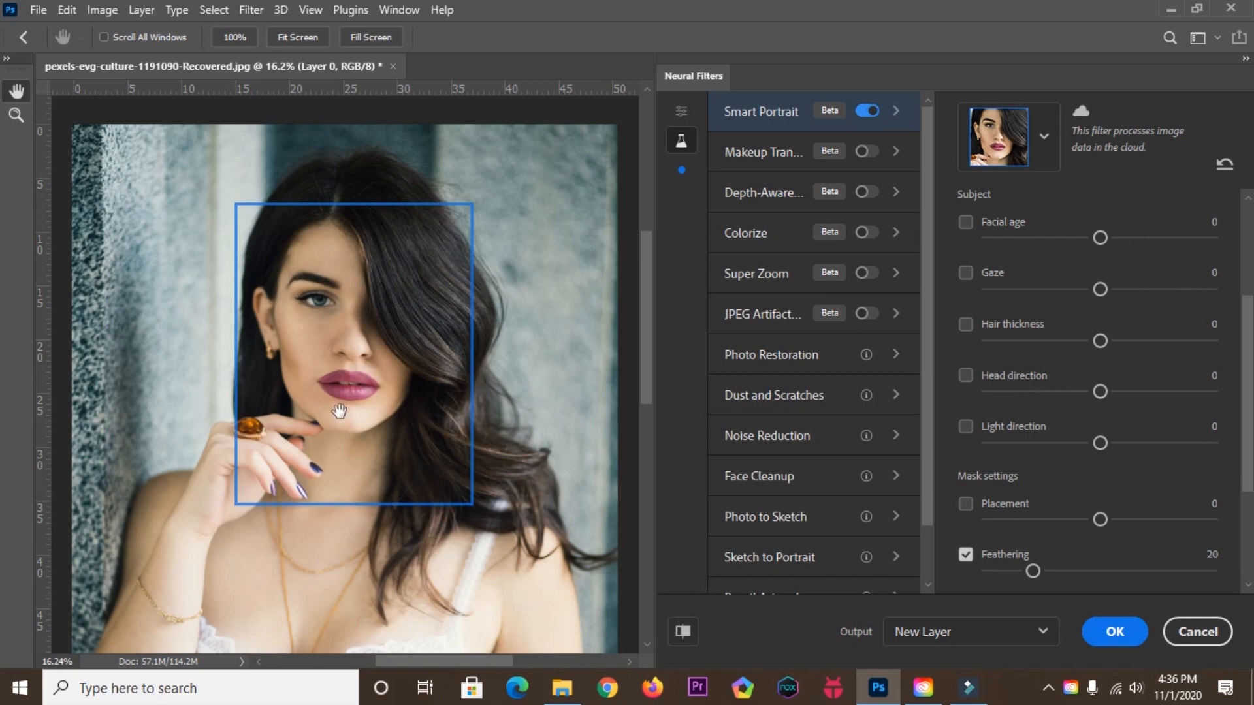
scroll(1040, 441, "down", 3)
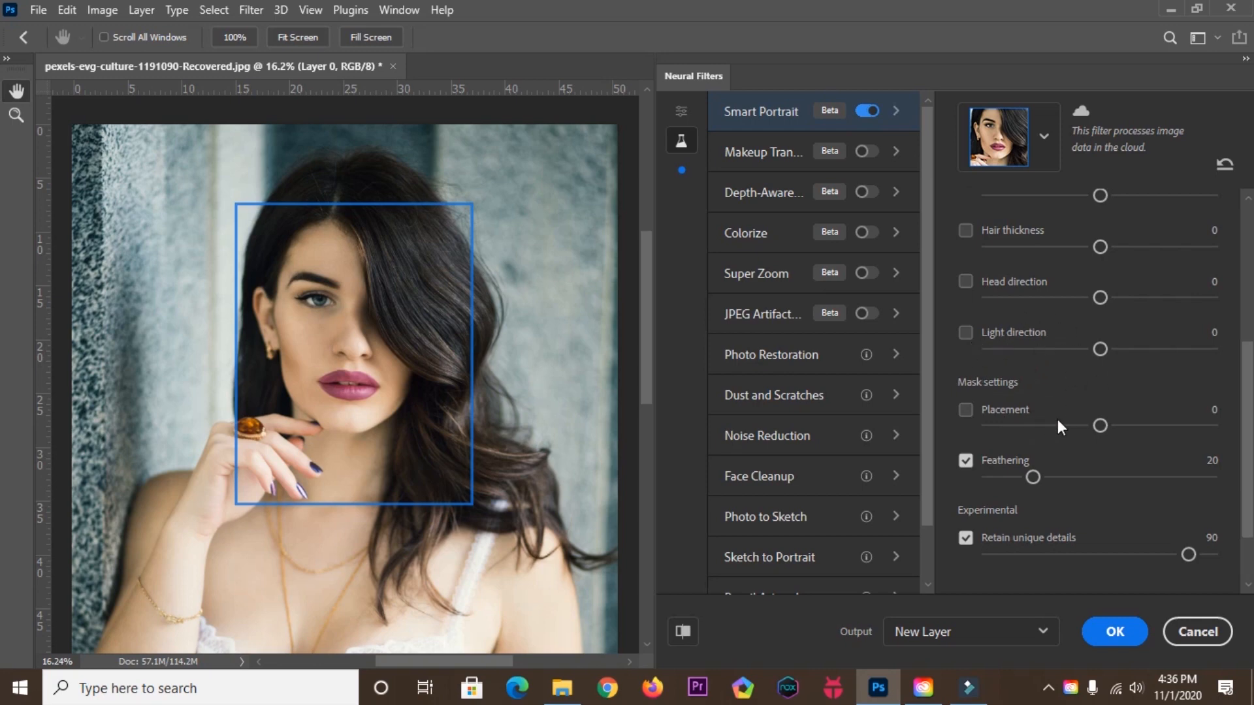
scroll(1056, 419, "up", 9)
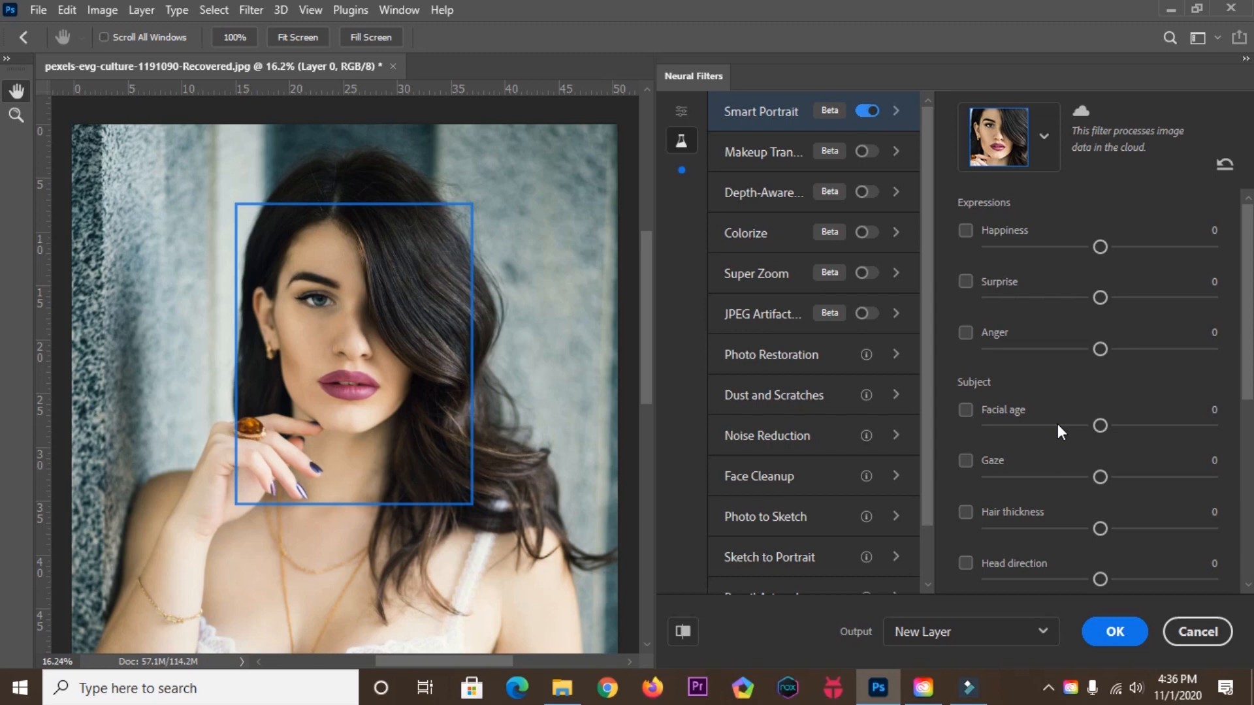
Enable Facial age in Smart Portrait and raise it to 50.
left_click(968, 410)
left_click_drag(1100, 425, 1153, 431)
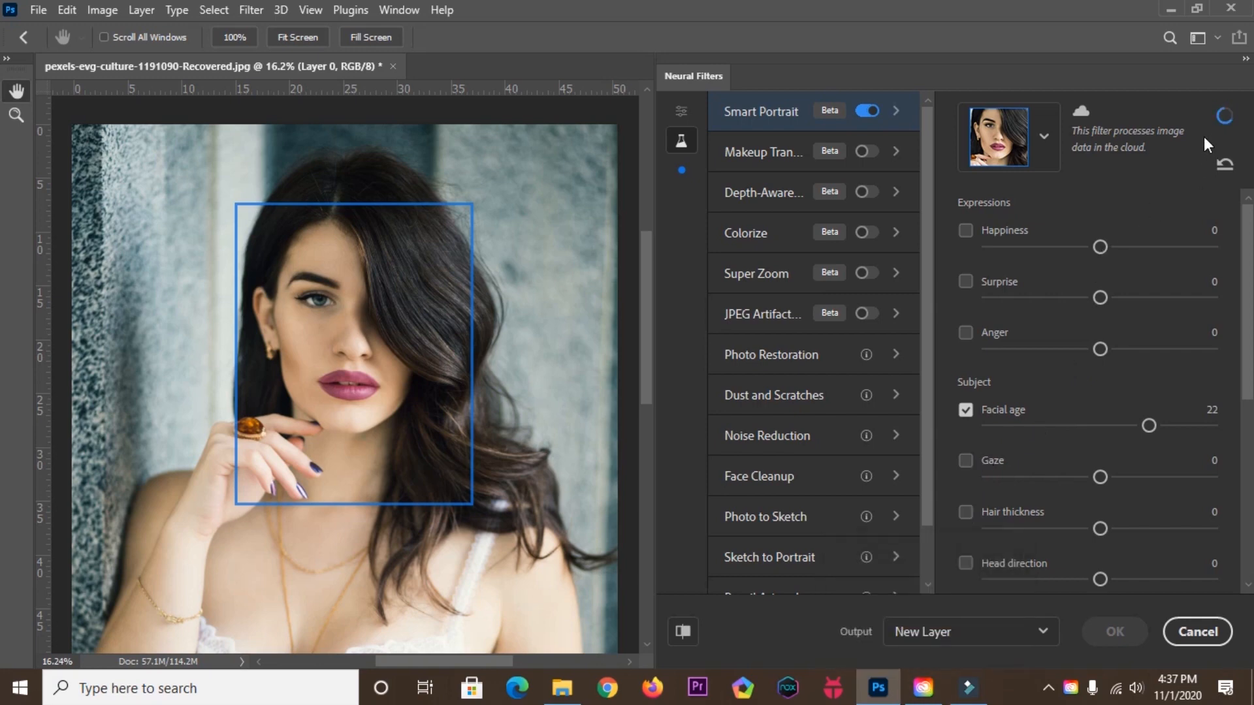
left_click_drag(1149, 426, 1208, 429)
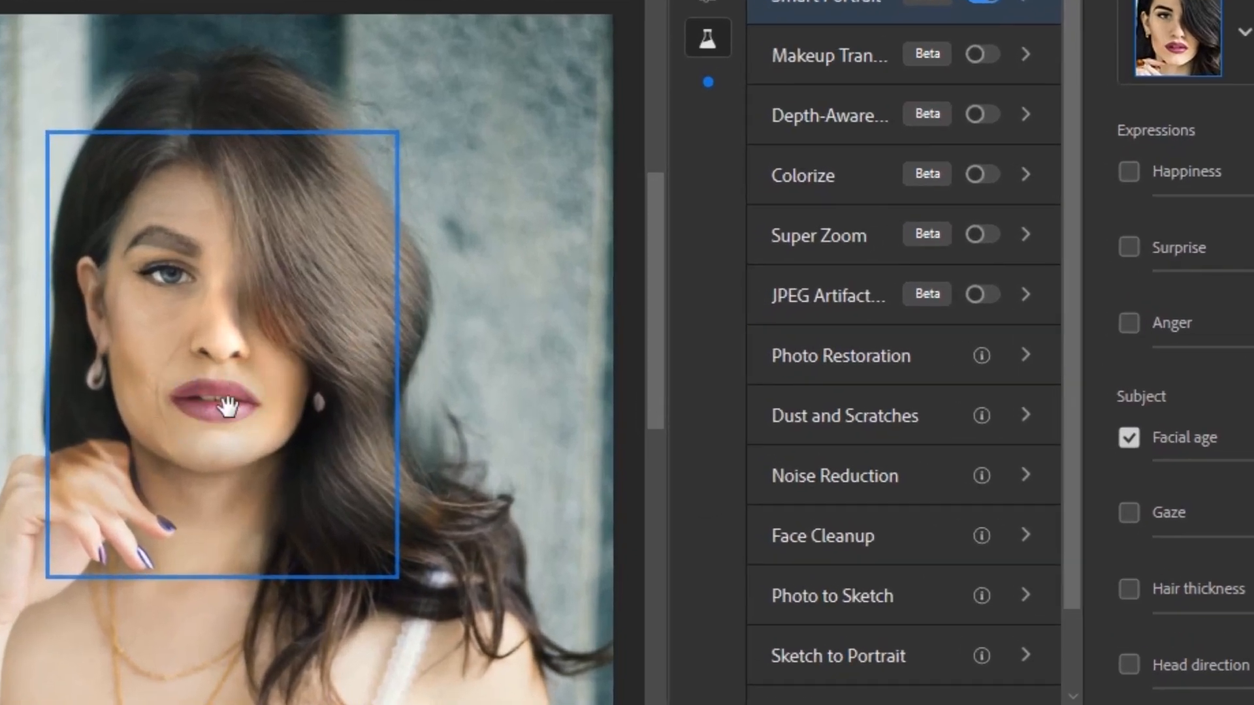
Enable Gaze and Head direction in Smart Portrait, setting Gaze to 38 and Head direction to 50.
scroll(1083, 443, "down", 2)
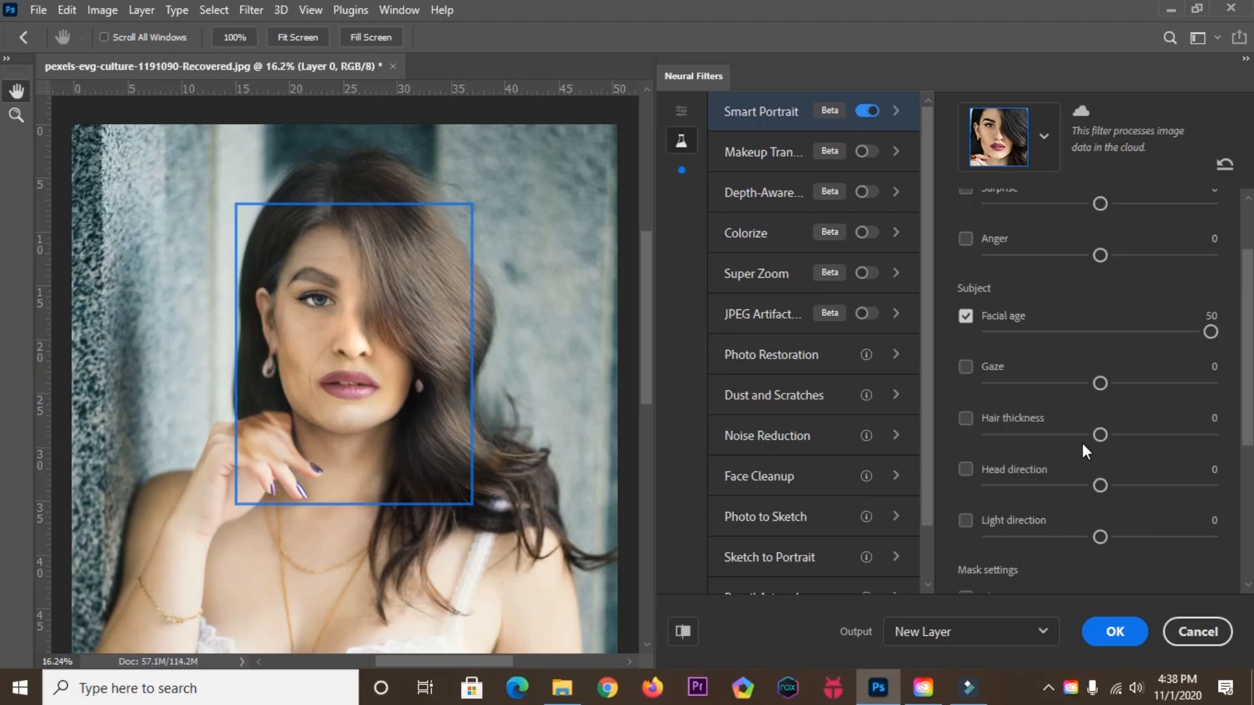
left_click(966, 366)
left_click_drag(1106, 384, 1155, 412)
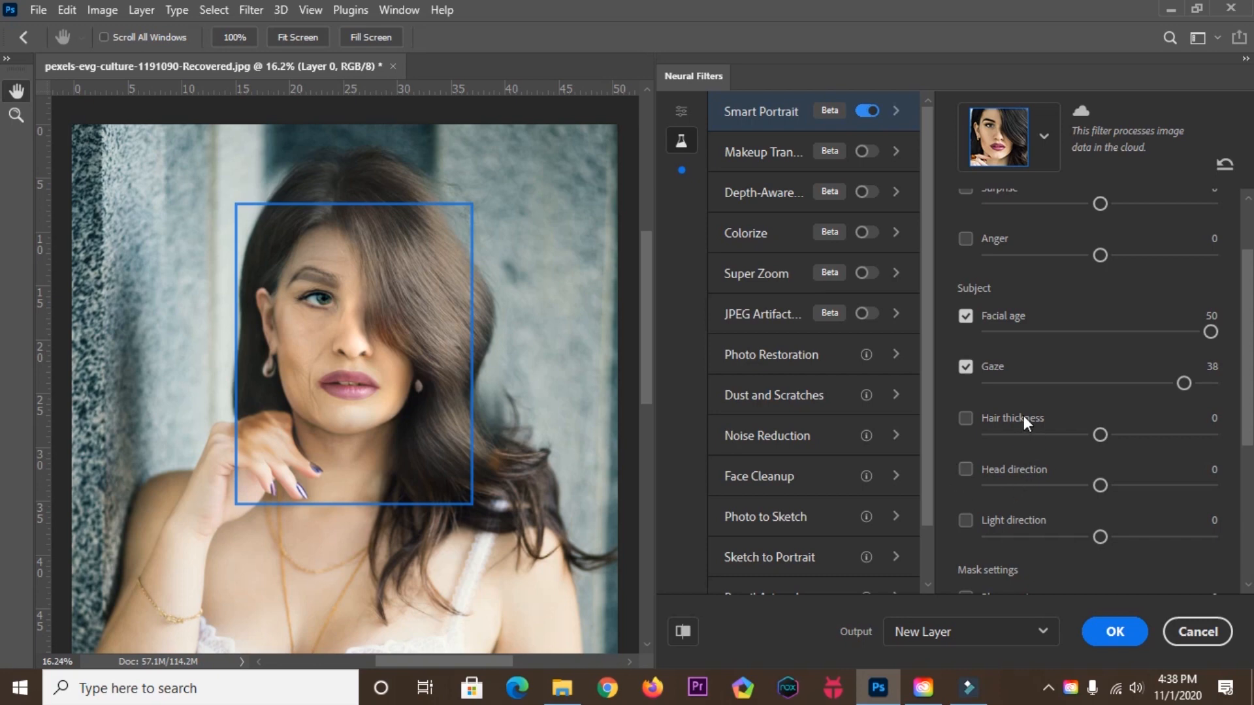
scroll(1024, 421, "down", 2)
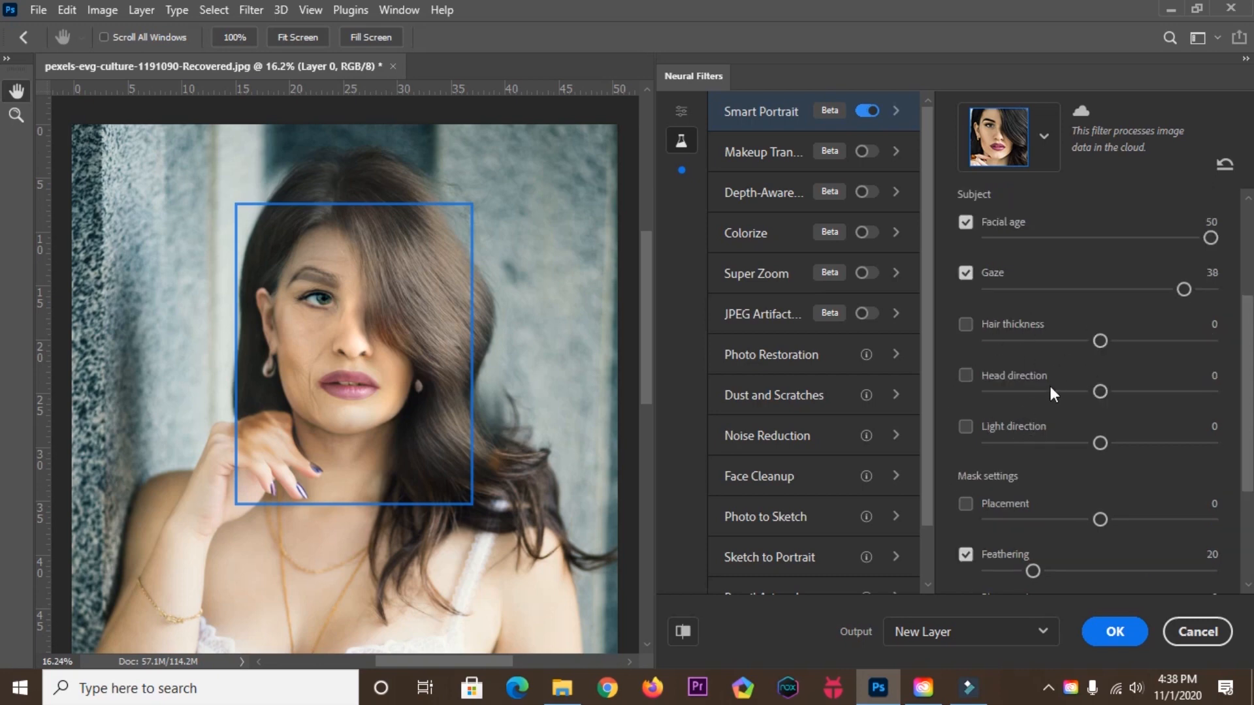
left_click(967, 377)
left_click_drag(1107, 389, 1224, 395)
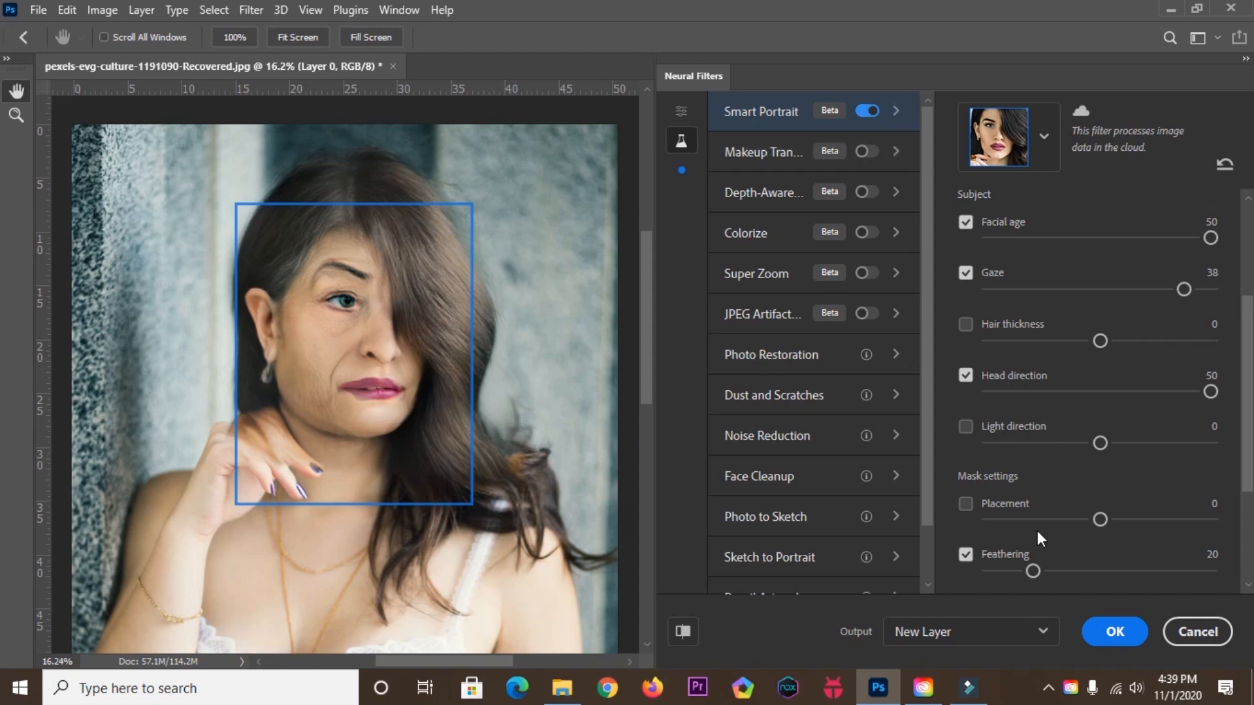
Reset Head direction, Gaze and Facial age to 0 and disable all three in Smart Portrait.
left_click_drag(1209, 391, 1103, 401)
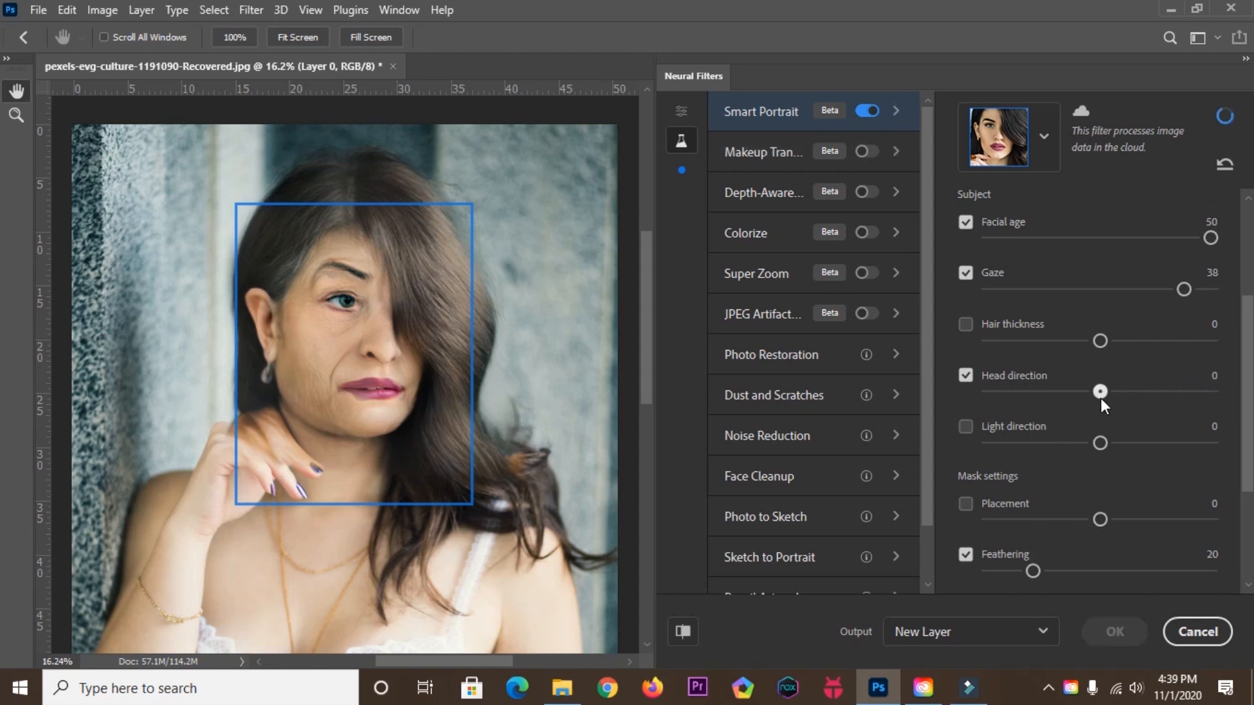
left_click(967, 375)
scroll(966, 375, "up", 1)
left_click(968, 368)
left_click_drag(1118, 332, 1100, 339)
left_click(965, 313)
scroll(966, 309, "up", 1)
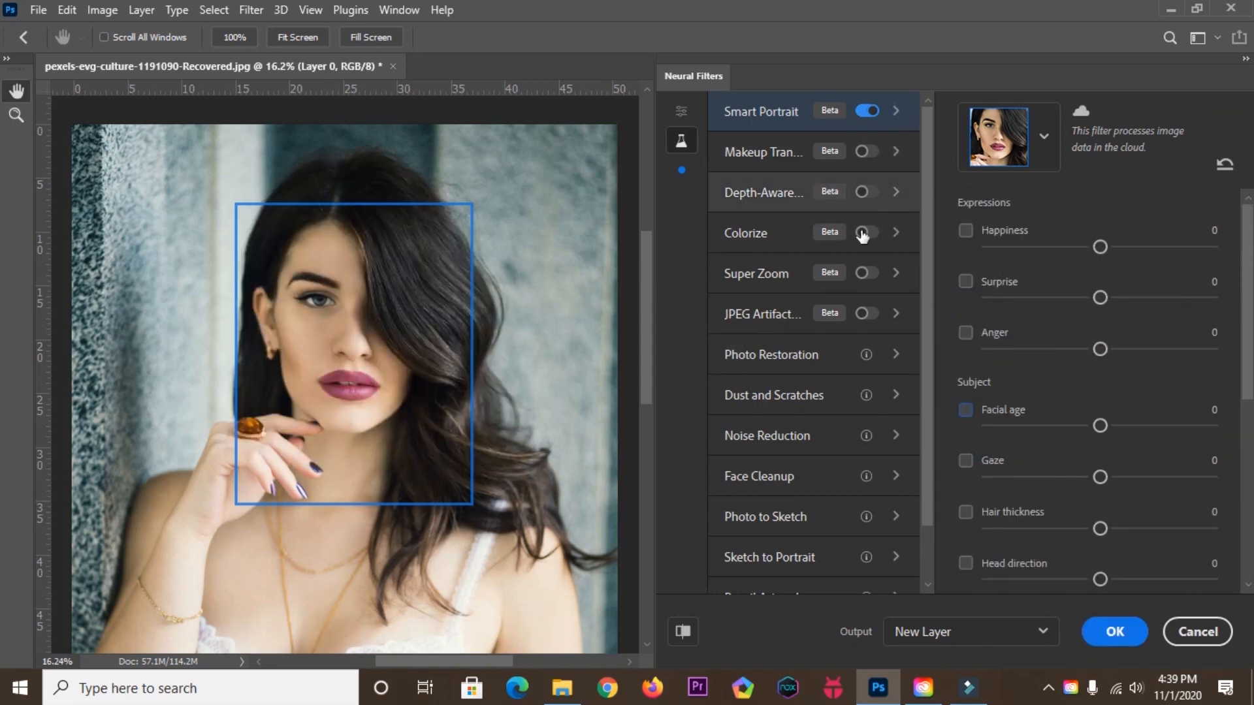
Switch off Smart Portrait and enable the Makeup Transfer filter.
left_click(778, 158)
left_click(867, 111)
left_click(872, 153)
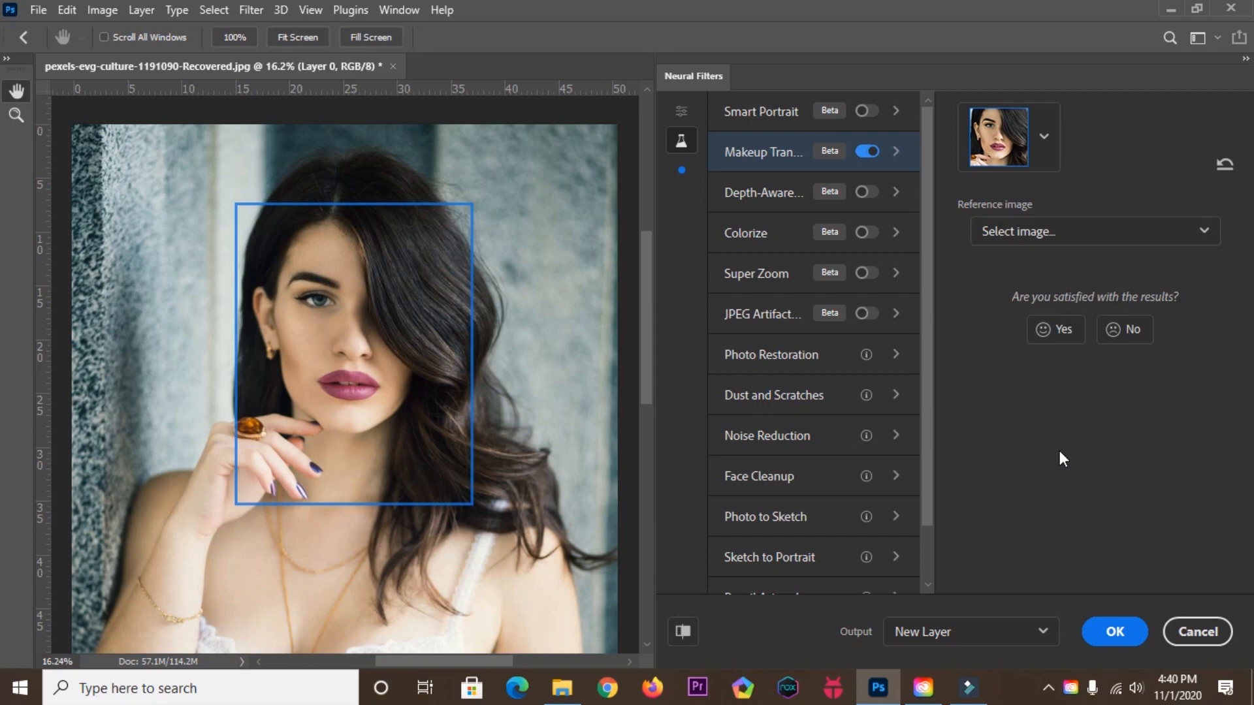
Load the PNG of the surprised blonde girl from the Downloads folder as the makeup reference image.
left_click(1022, 232)
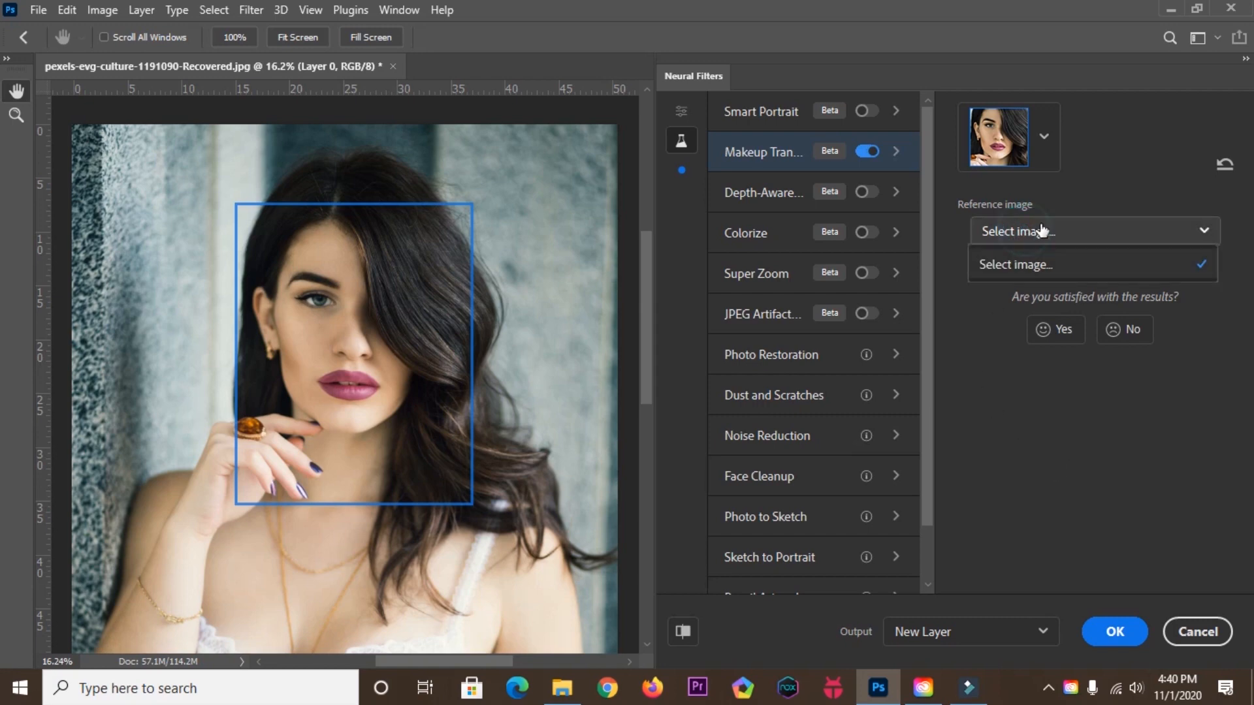
left_click(1071, 265)
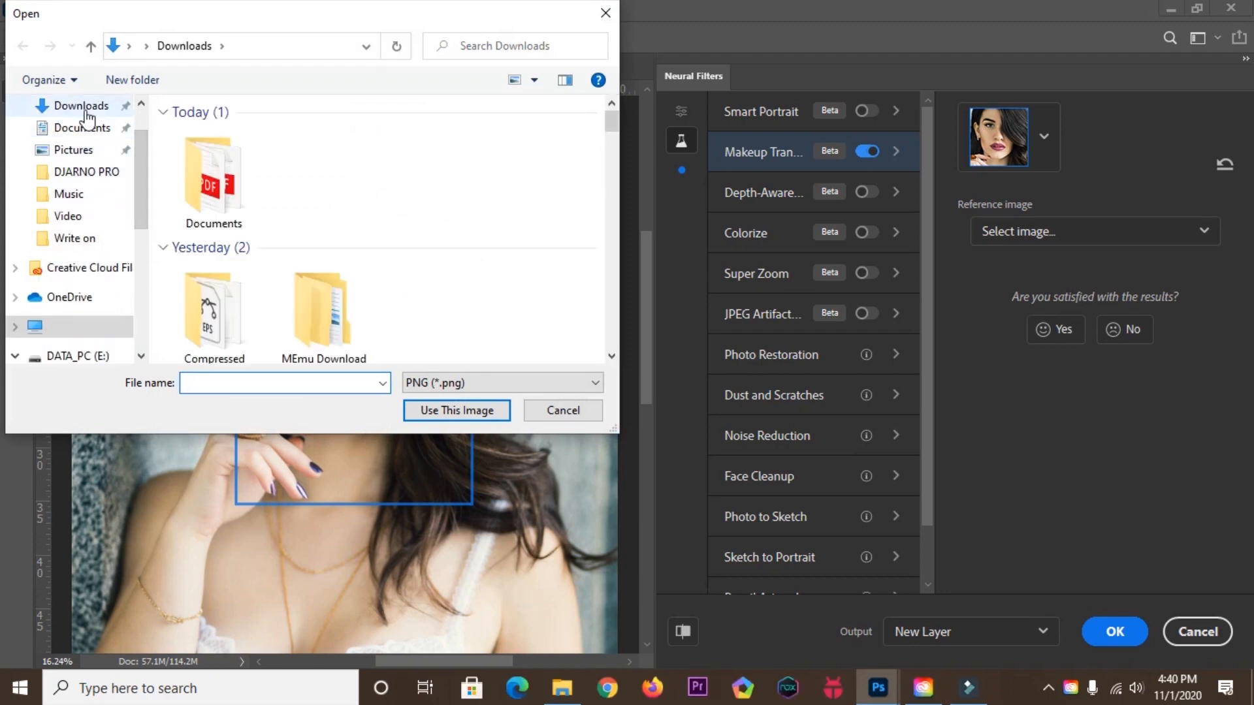
left_click(85, 112)
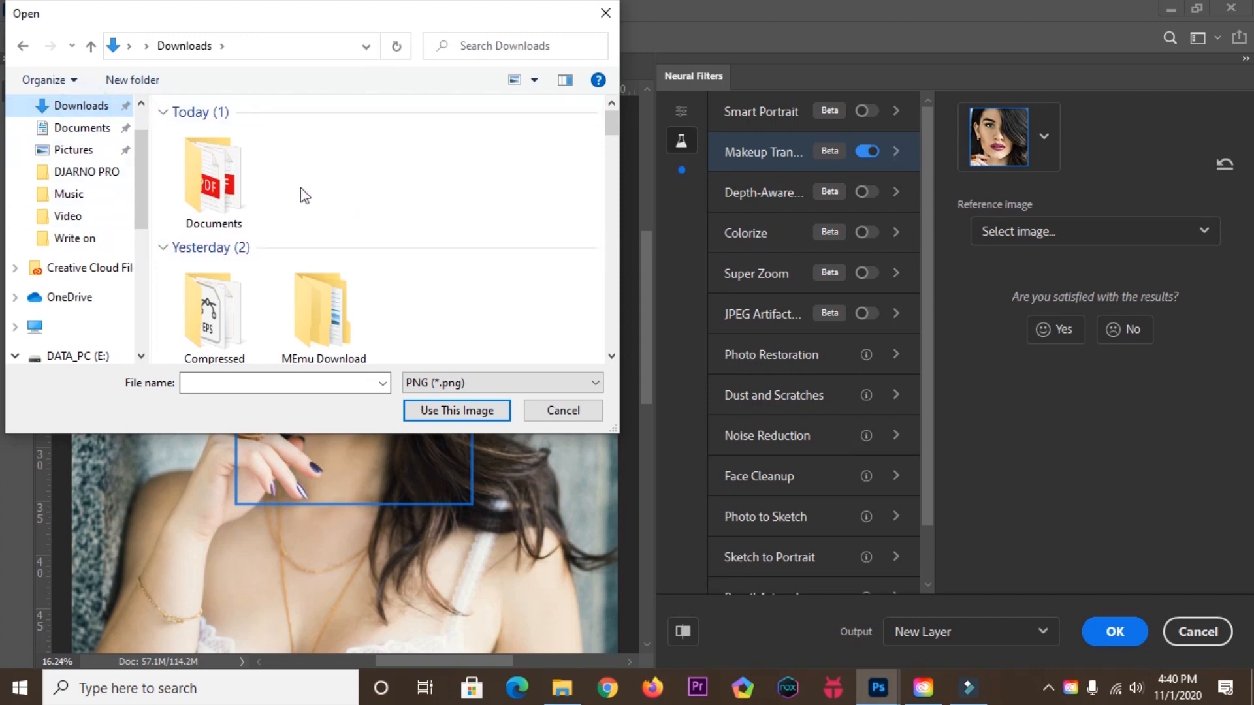
scroll(320, 193, "down", 10)
scroll(338, 194, "up", 1)
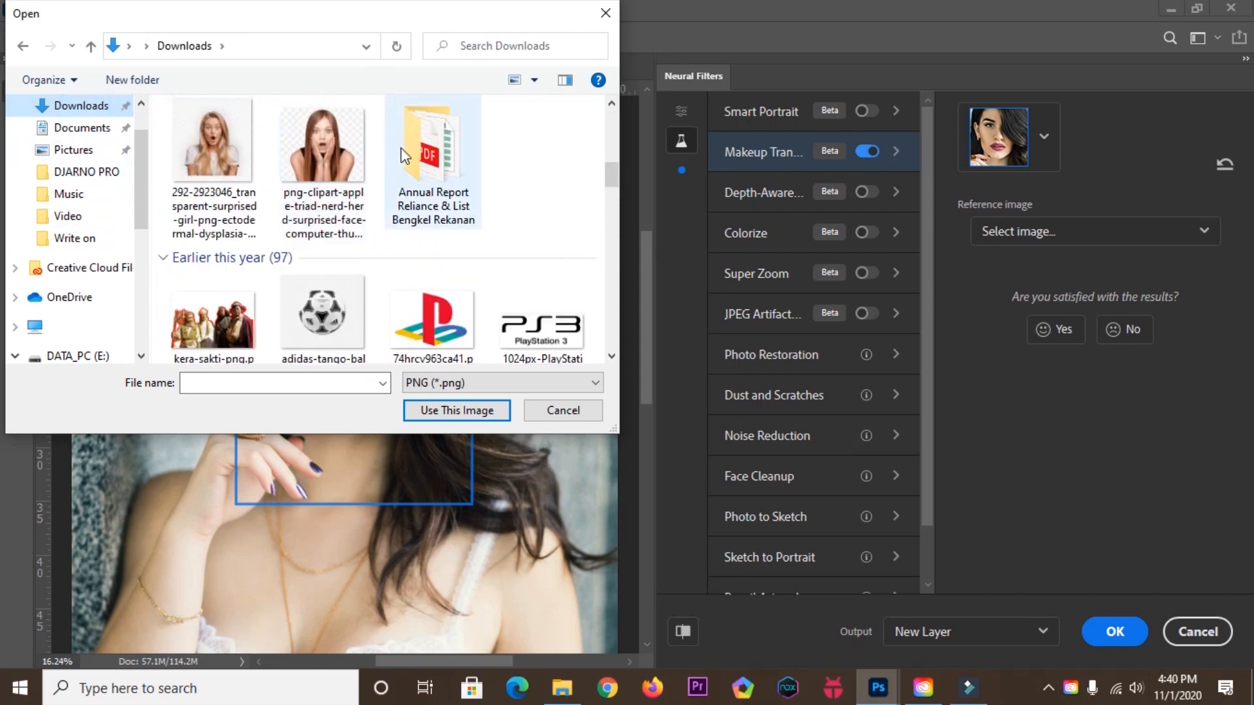
double_click(229, 143)
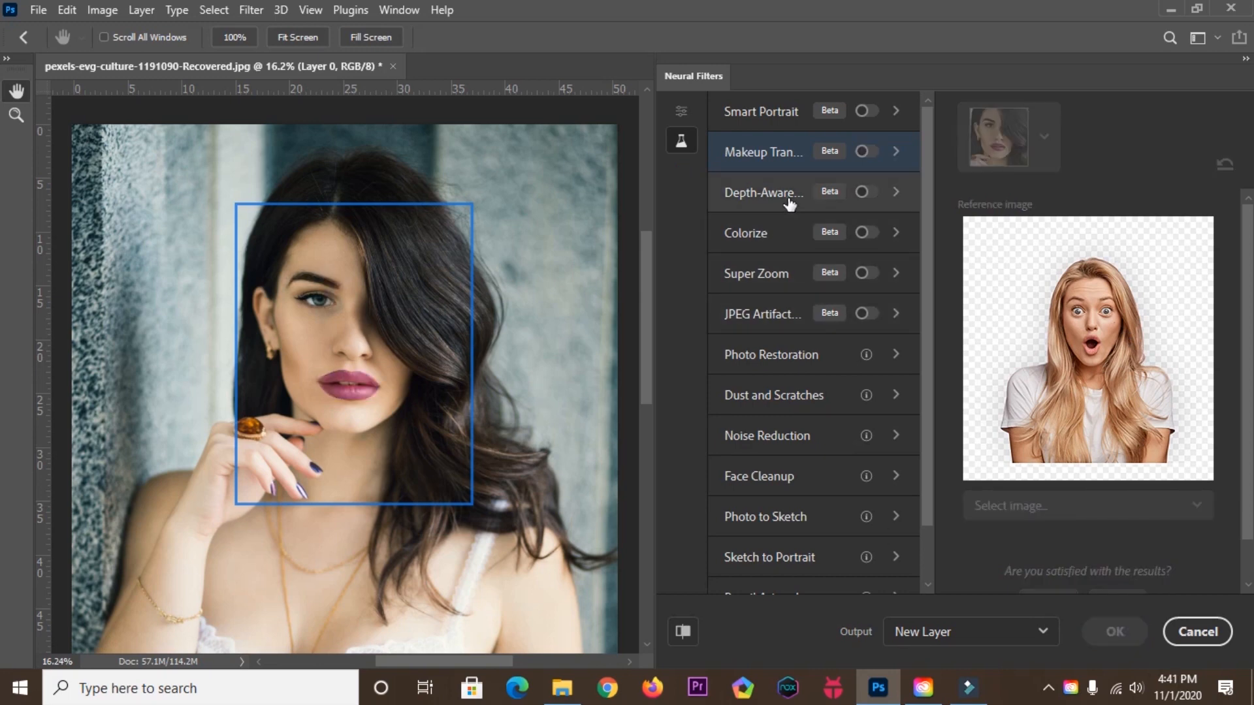
Enable the Depth-Aware Haze filter on the photo.
left_click(789, 201)
left_click(869, 194)
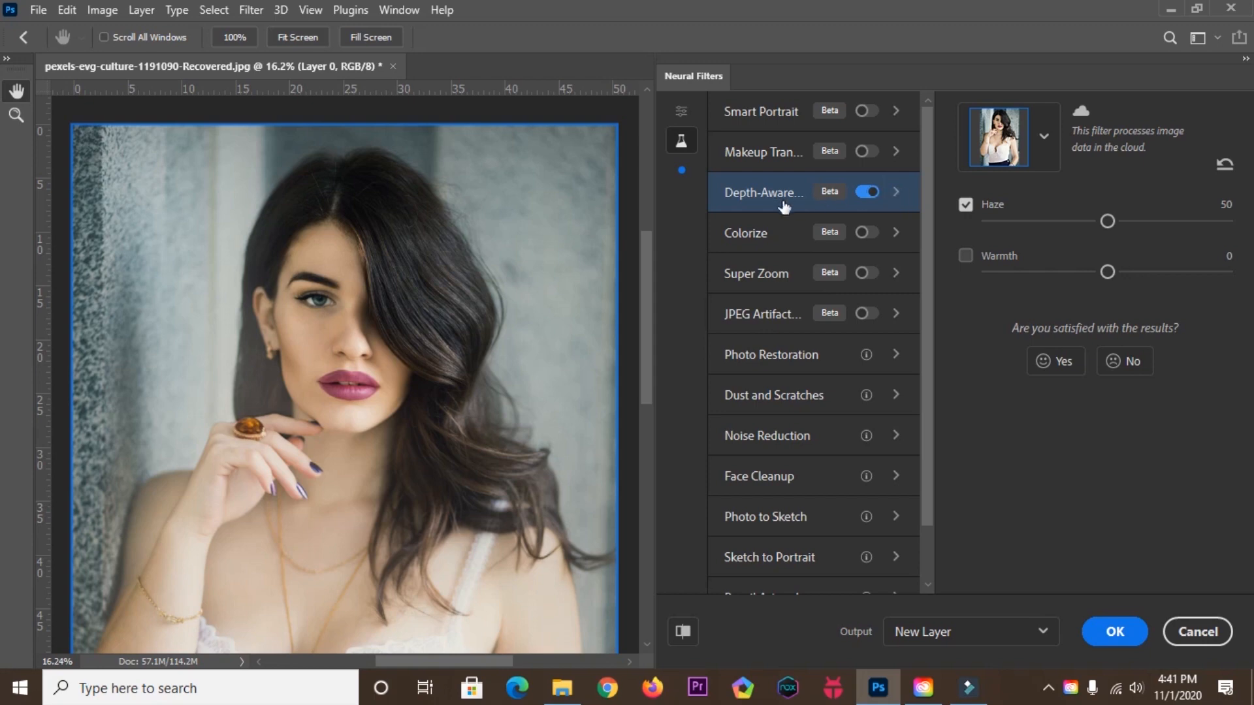
mouse_move(785, 207)
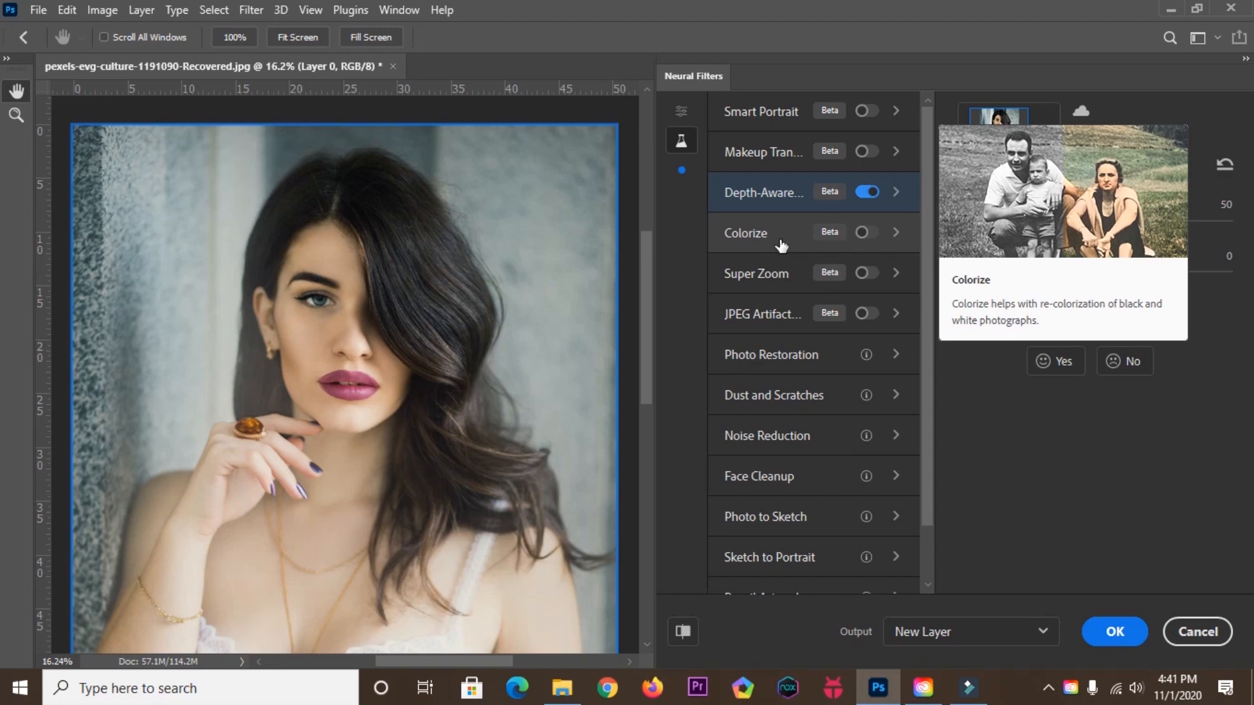
View the descriptions of the Photo Restoration, Dust and Scratches, Noise Reduction and Face Cleanup filters.
mouse_move(783, 287)
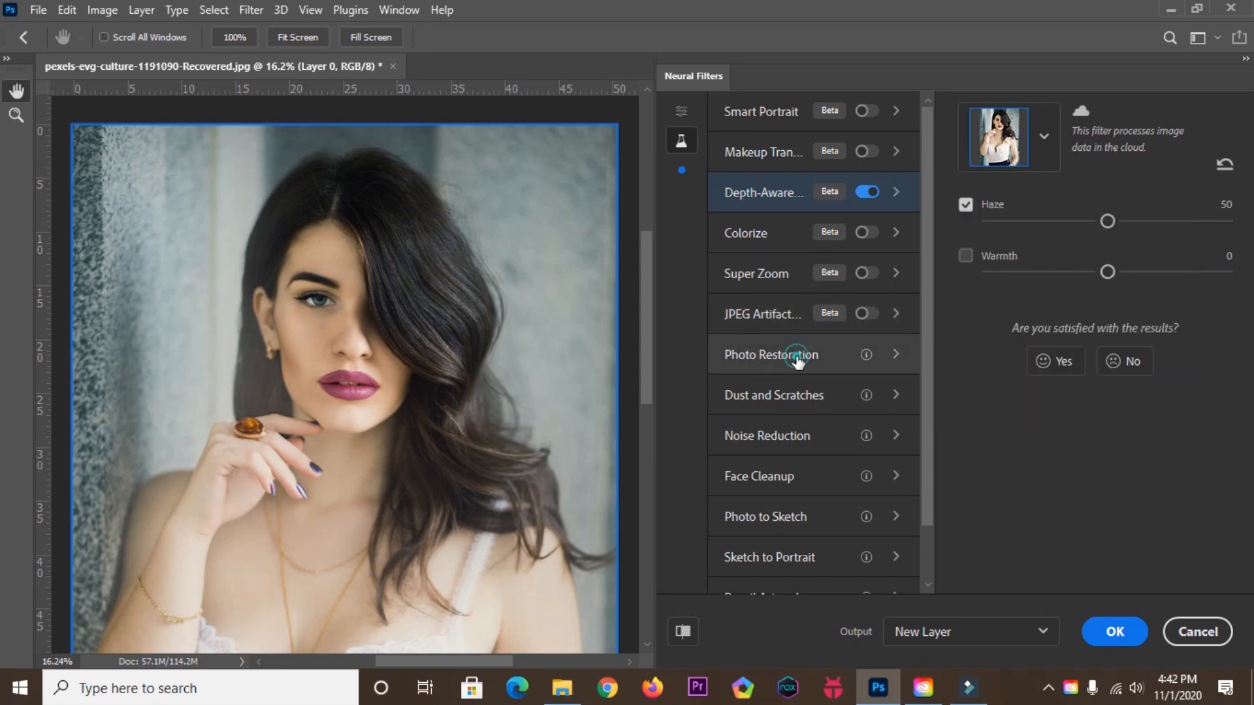
left_click(778, 360)
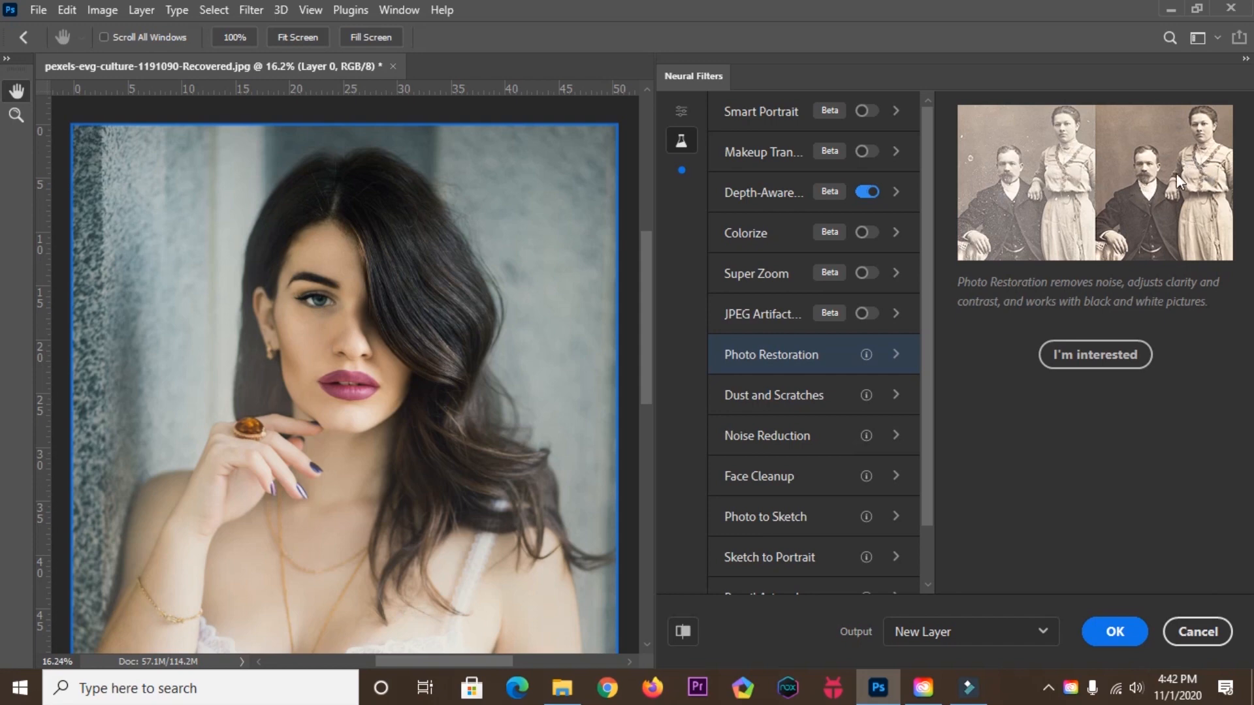
left_click(817, 395)
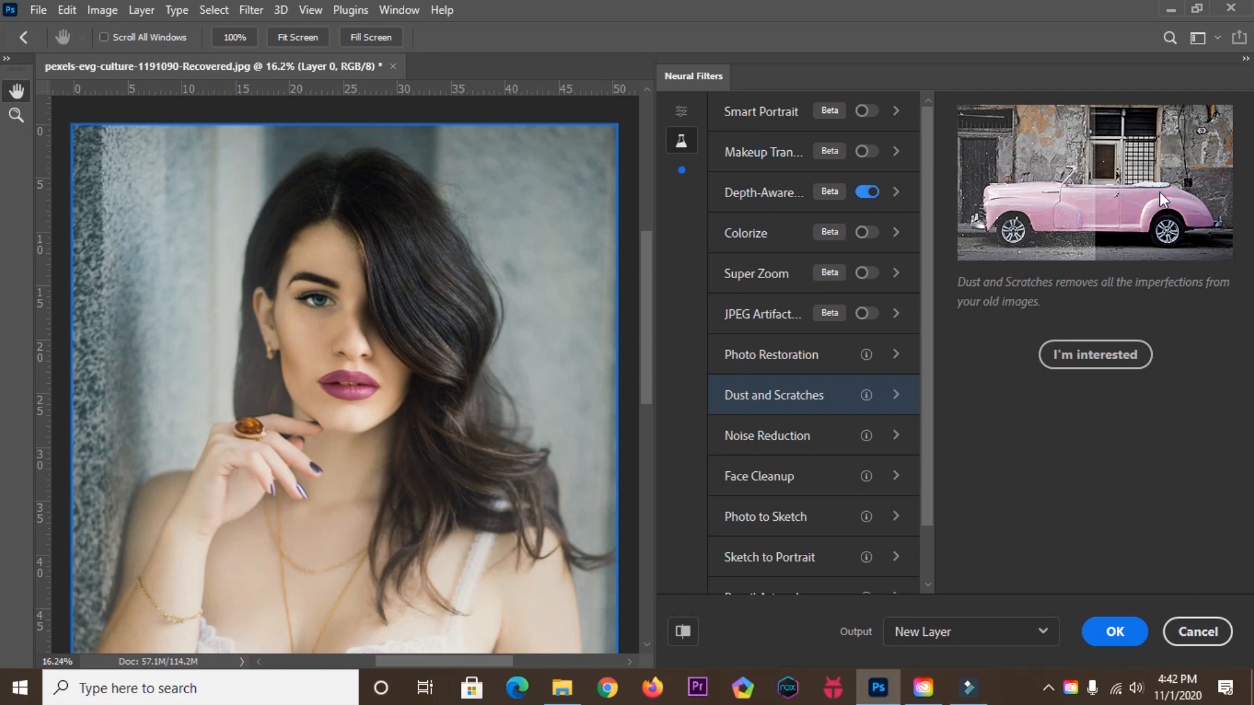
left_click(789, 437)
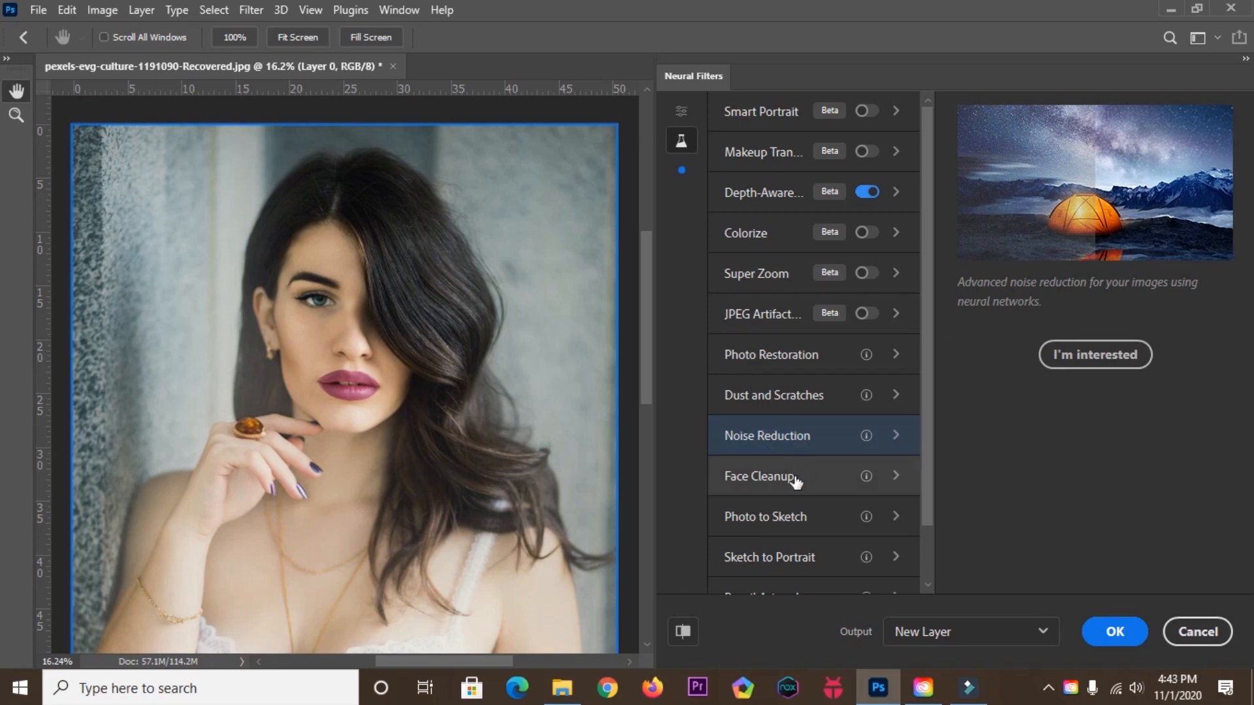
scroll(797, 482, "down", 1)
left_click(792, 413)
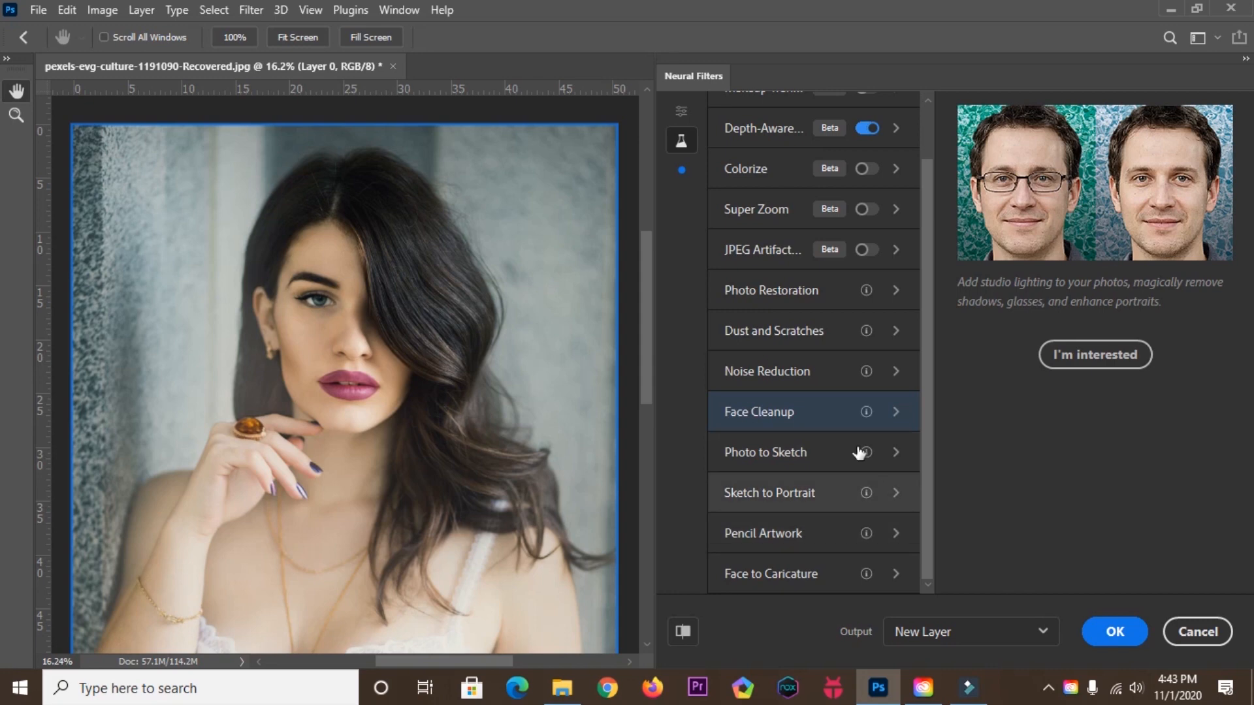
scroll(814, 425, "up", 1)
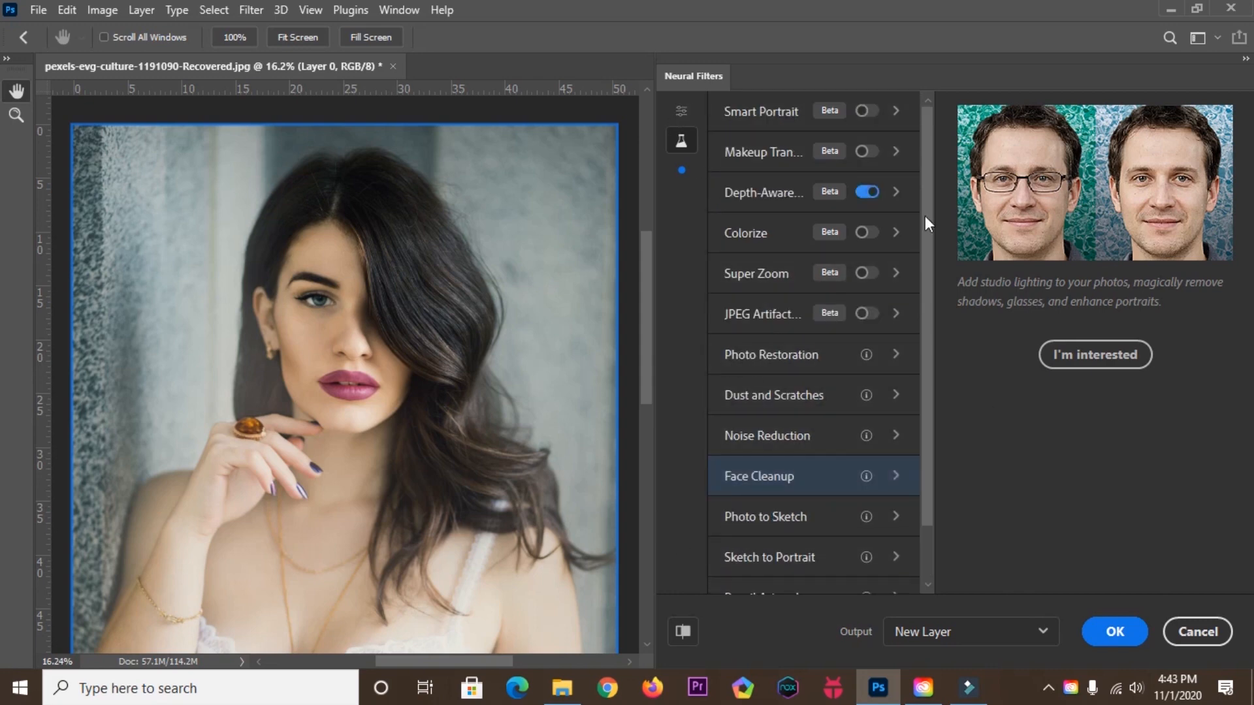
Set the Neural Filters output to Duplicate Layer Masked and apply the filters.
left_click(1044, 634)
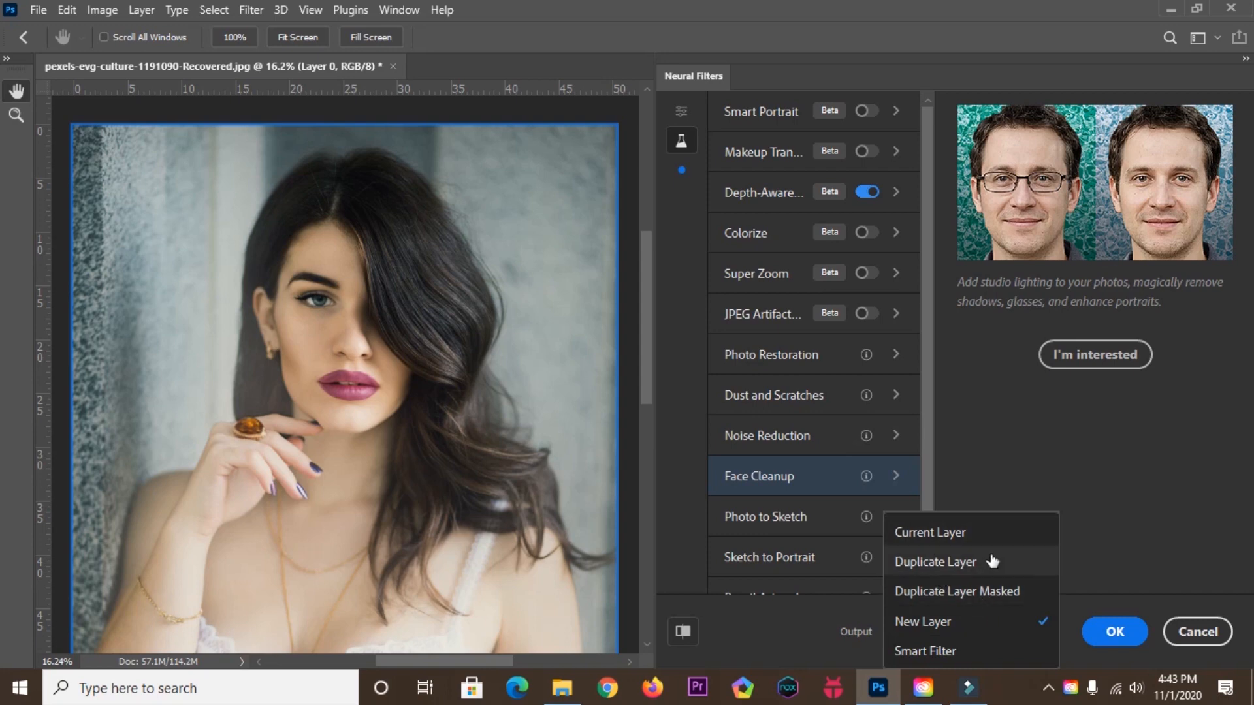
left_click(957, 592)
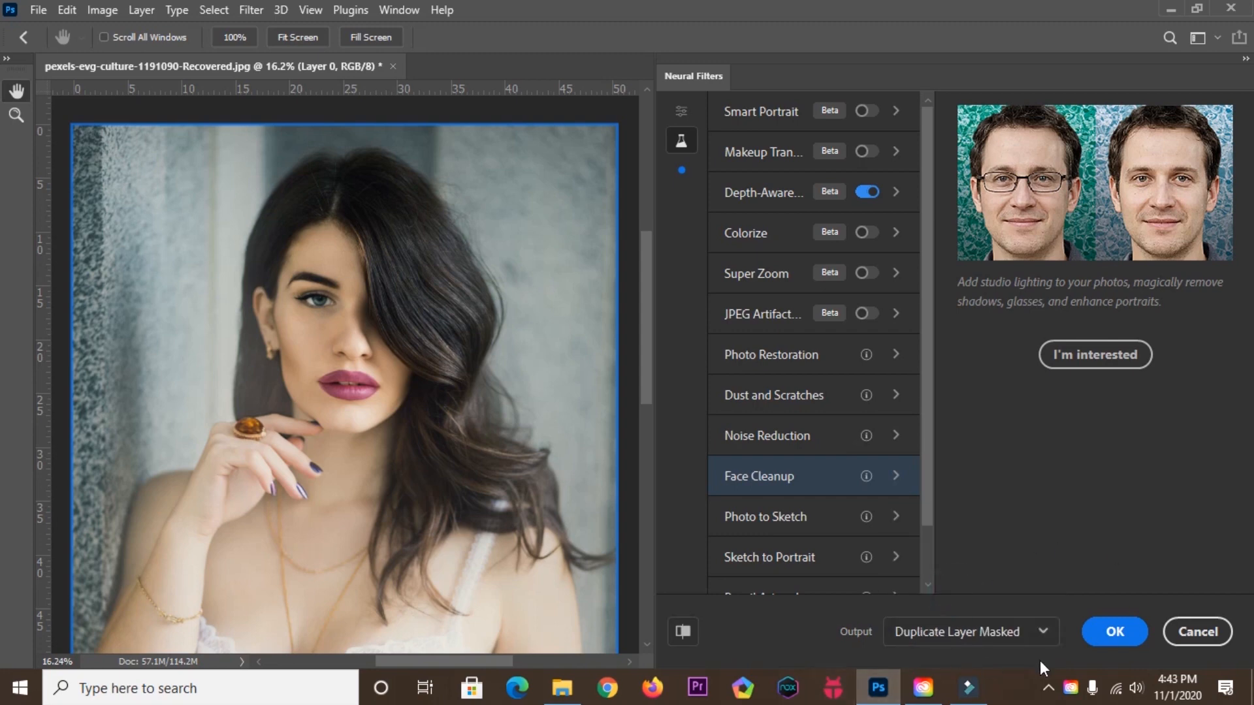
left_click(1113, 633)
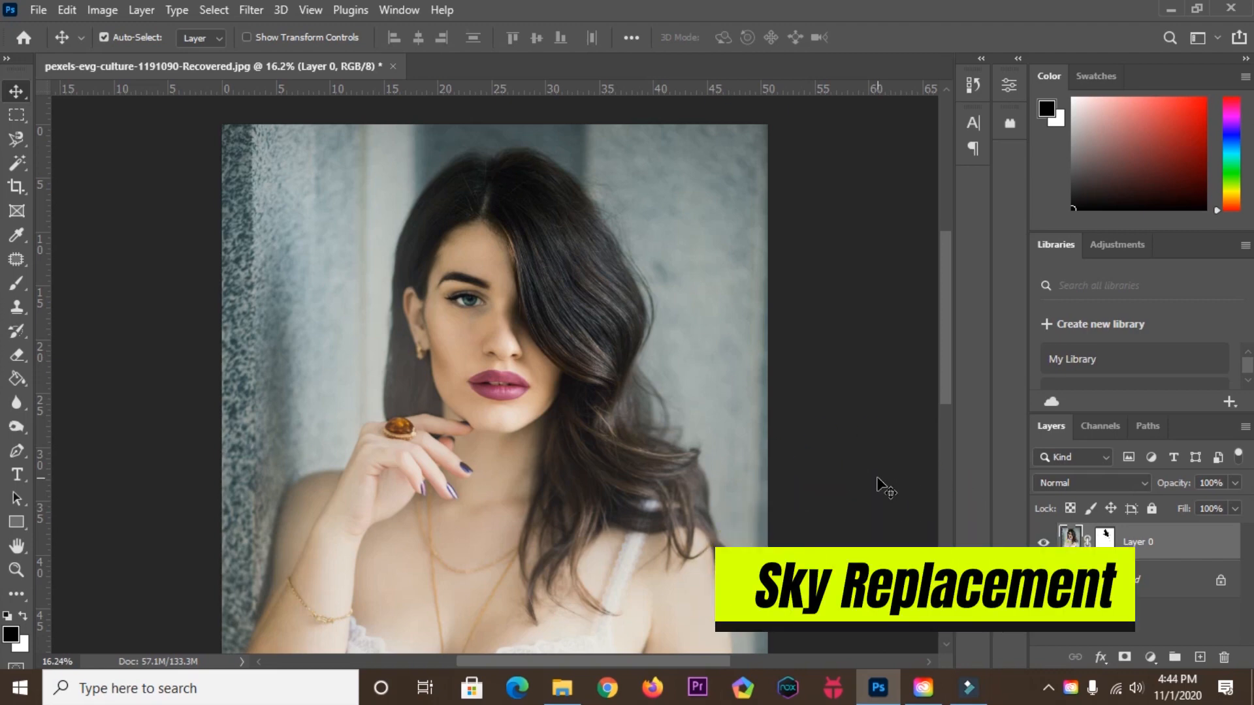
Open pexels-the-lazy-artist-gallery-999254.jpg from the Downloads folder.
key("ctrl+o")
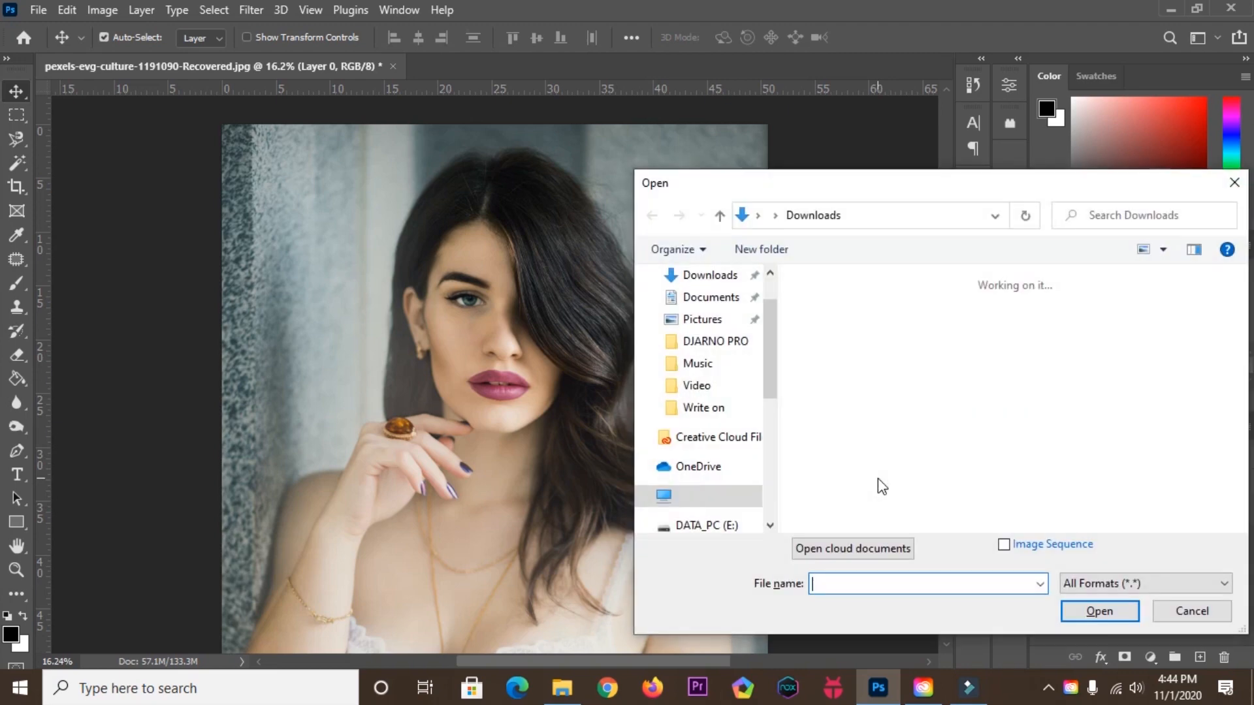
scroll(1065, 461, "down", 3)
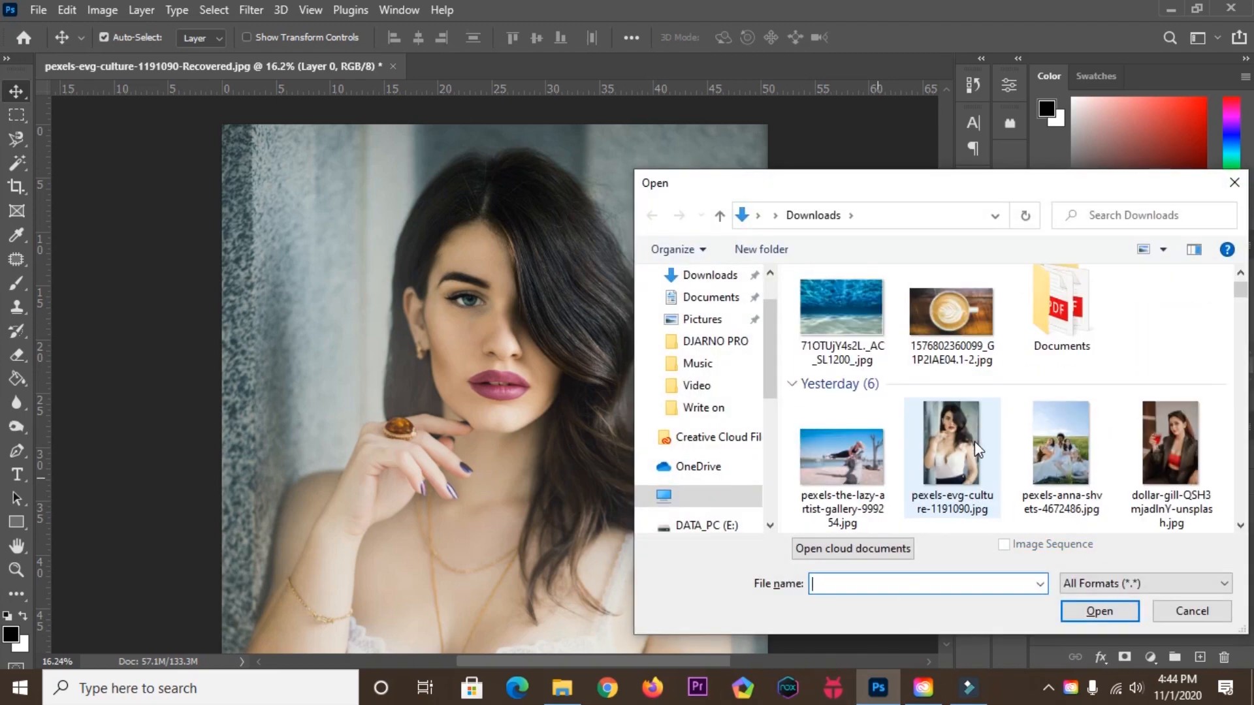
double_click(837, 472)
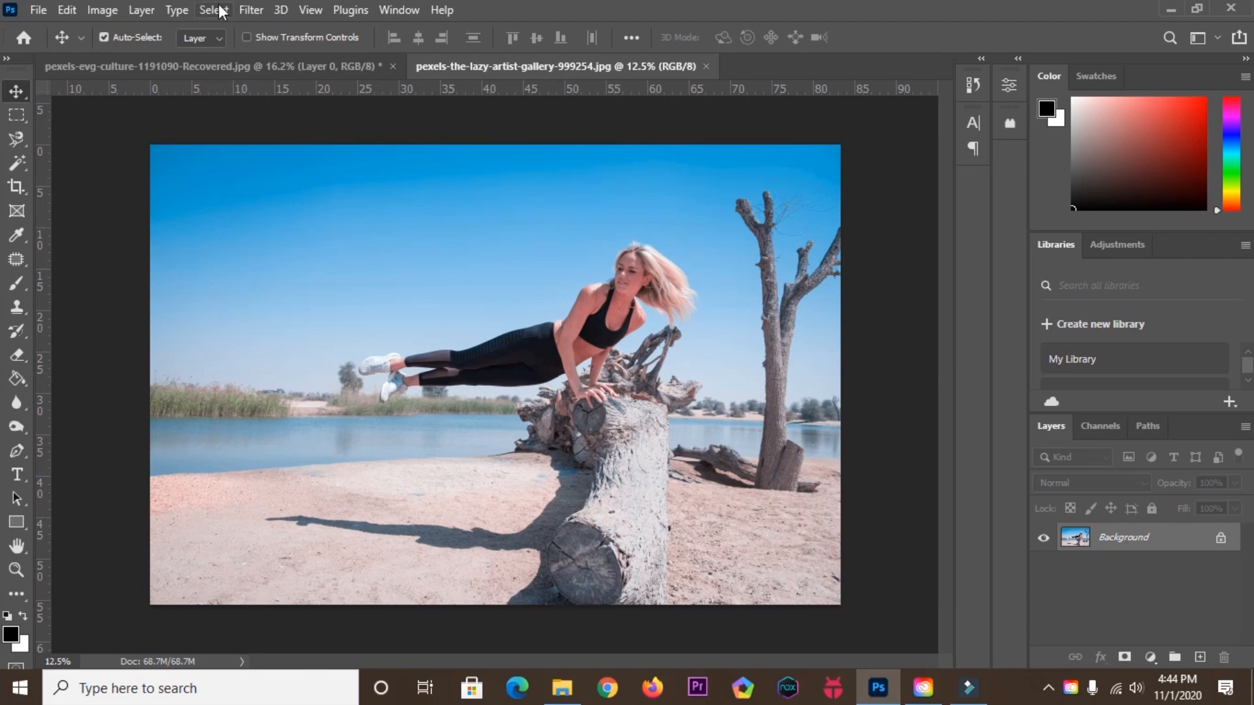
Start Sky Replacement on the beach photo and move its dialog aside to uncover more of the picture.
left_click(65, 10)
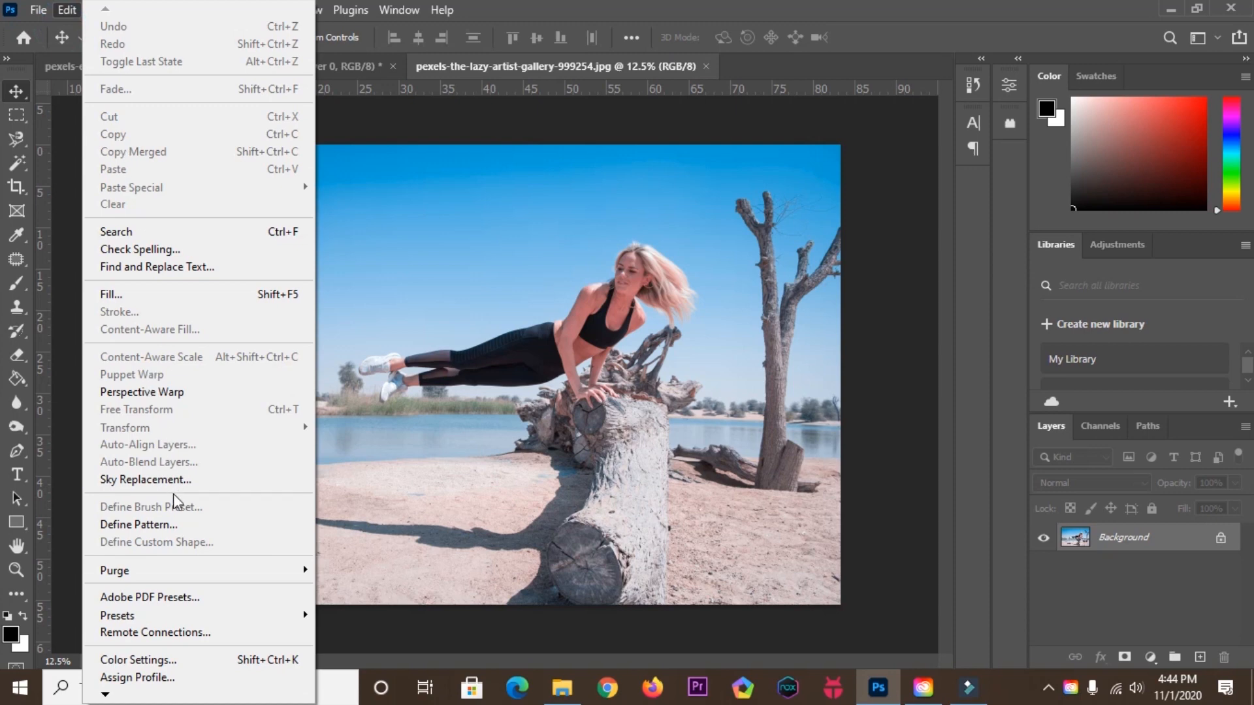
left_click(171, 480)
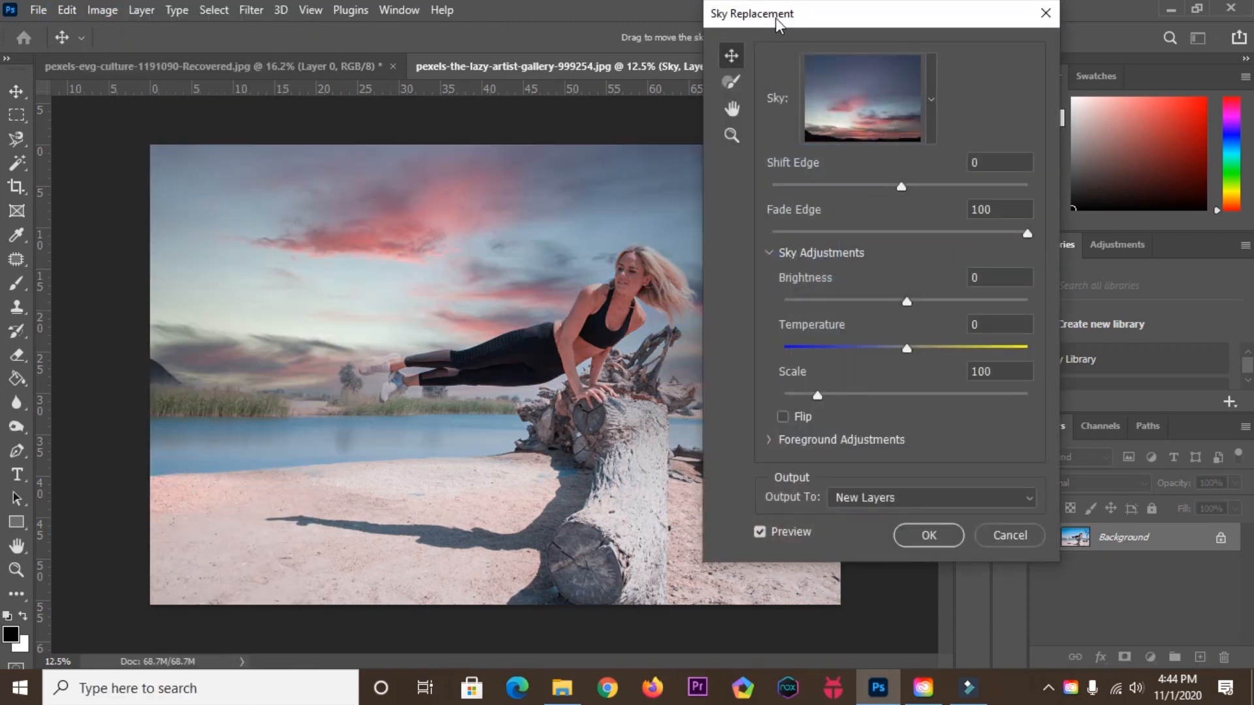
left_click_drag(824, 18, 919, 12)
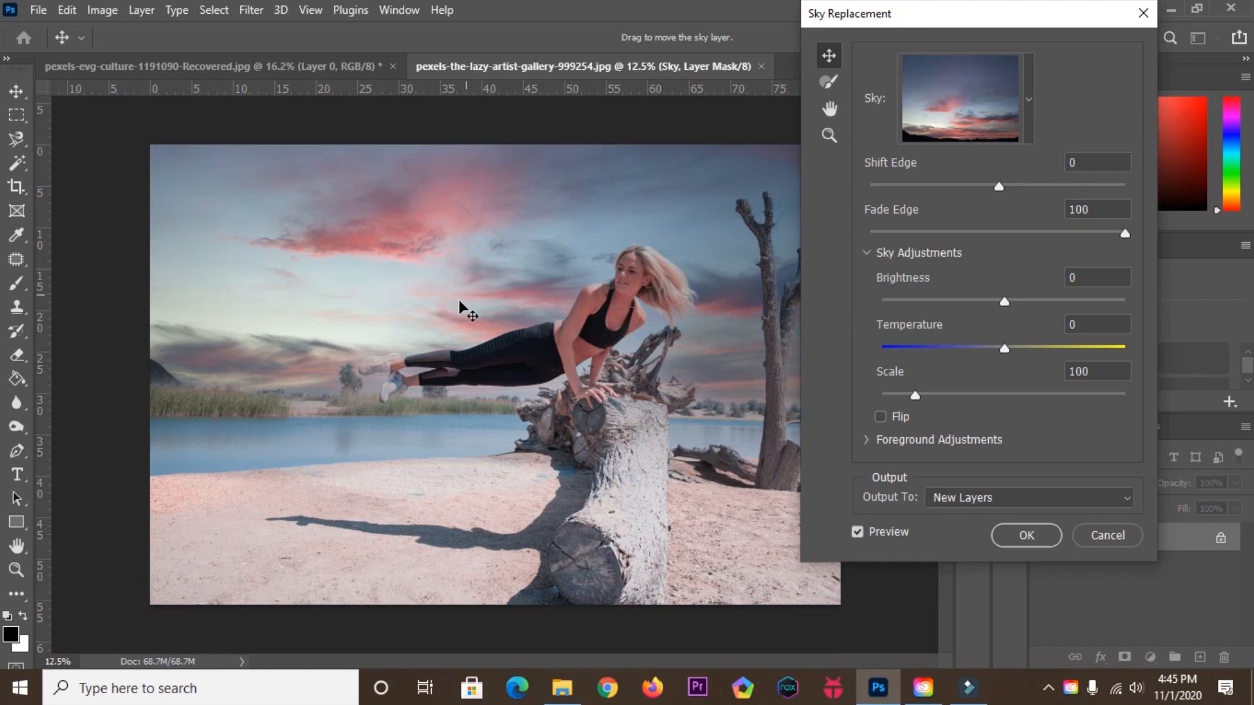
Browse the sky preset folders and choose the fiery orange sunset with dark purple edges from the Spectacular folder.
left_click(1027, 107)
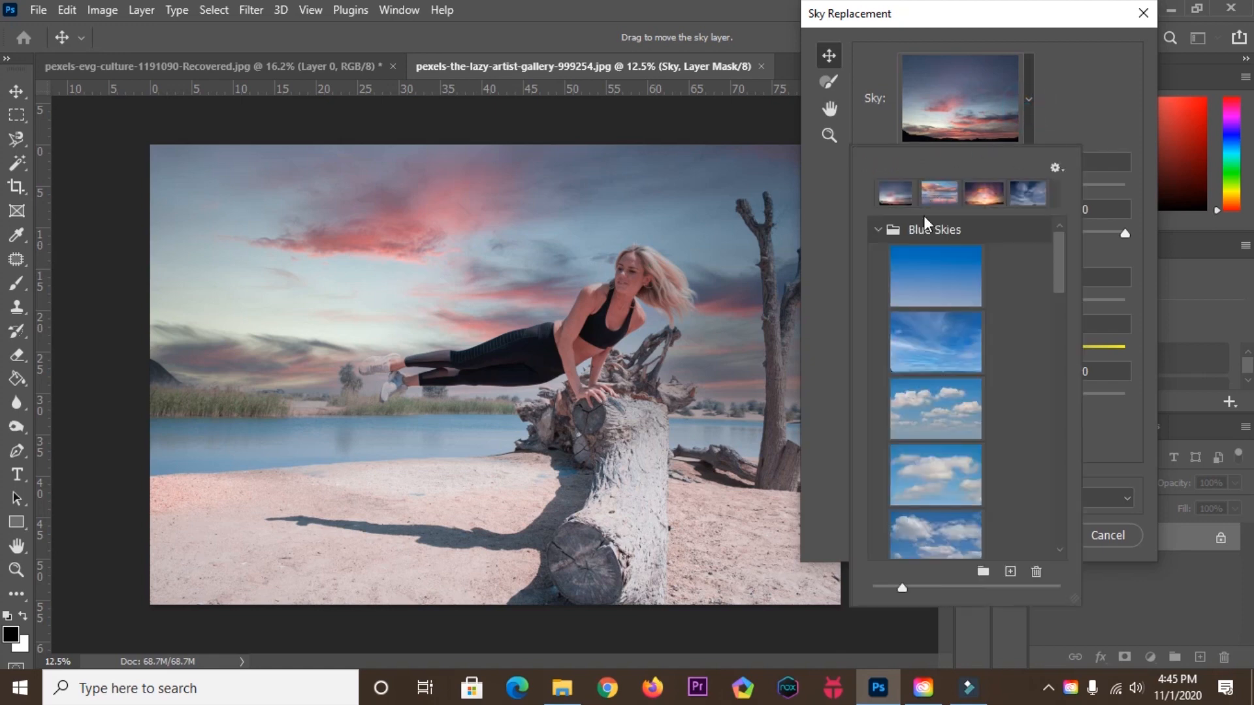
left_click(880, 230)
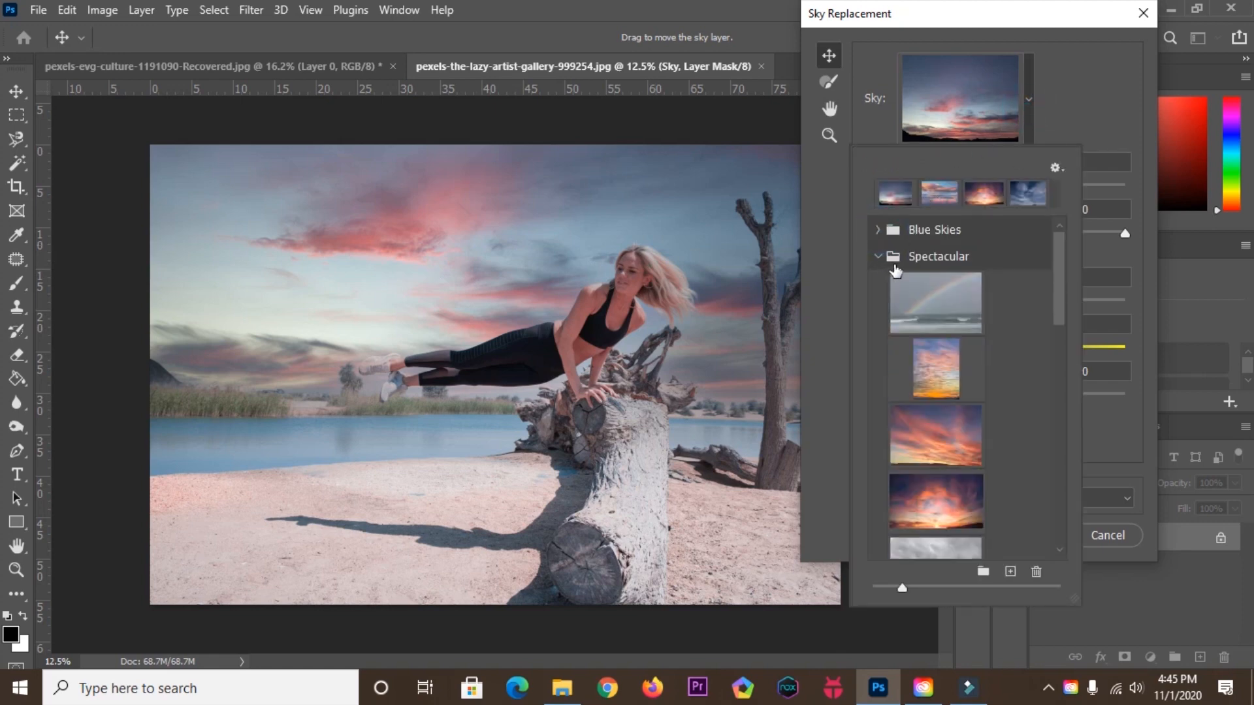
left_click(879, 256)
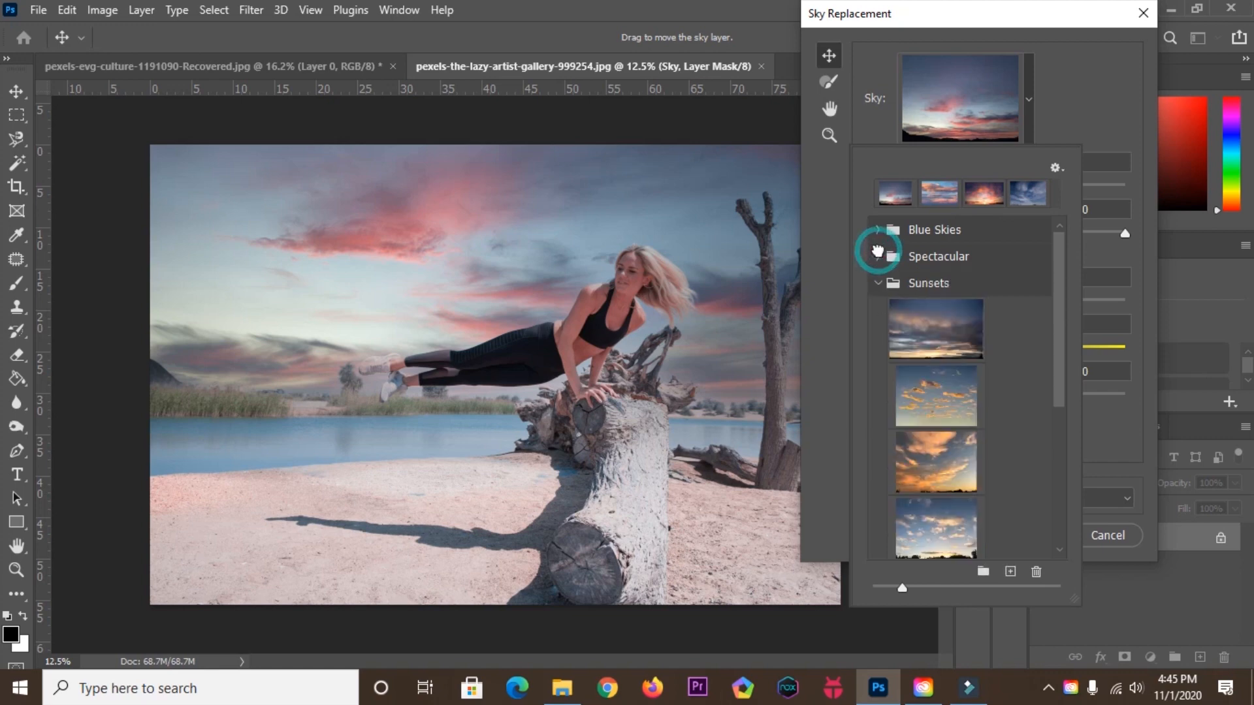
scroll(943, 363, "down", 5)
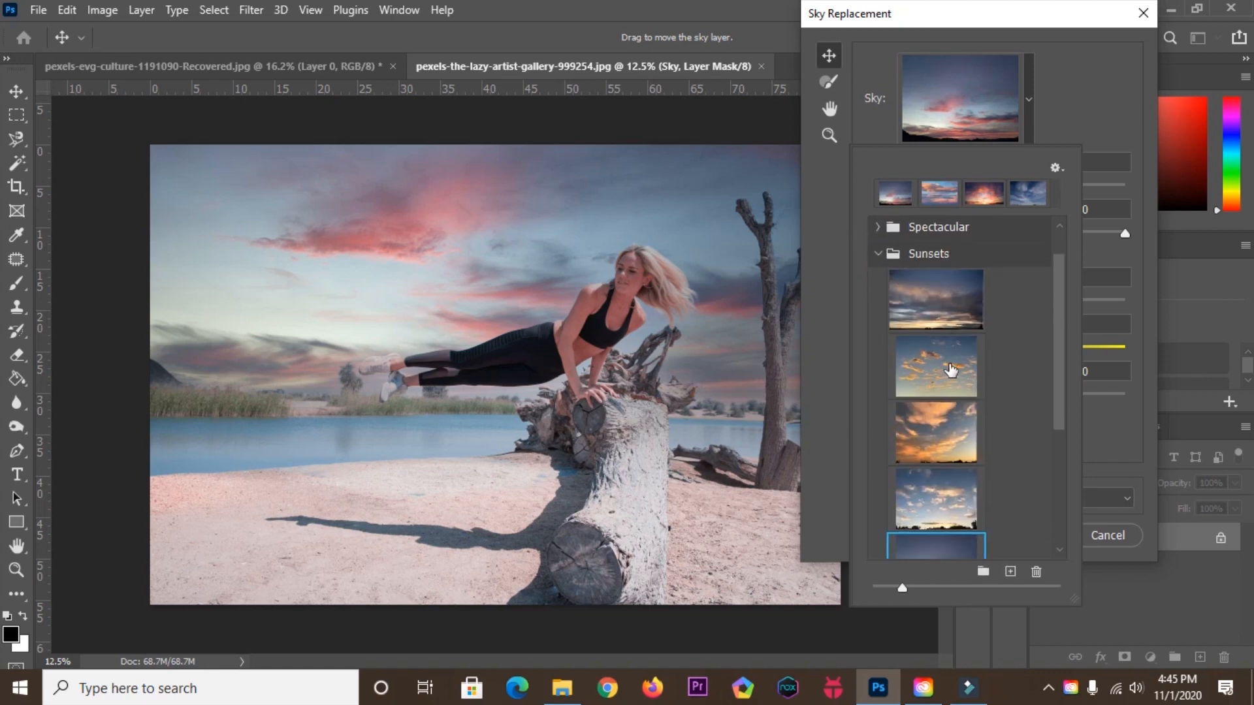
scroll(941, 344, "up", 5)
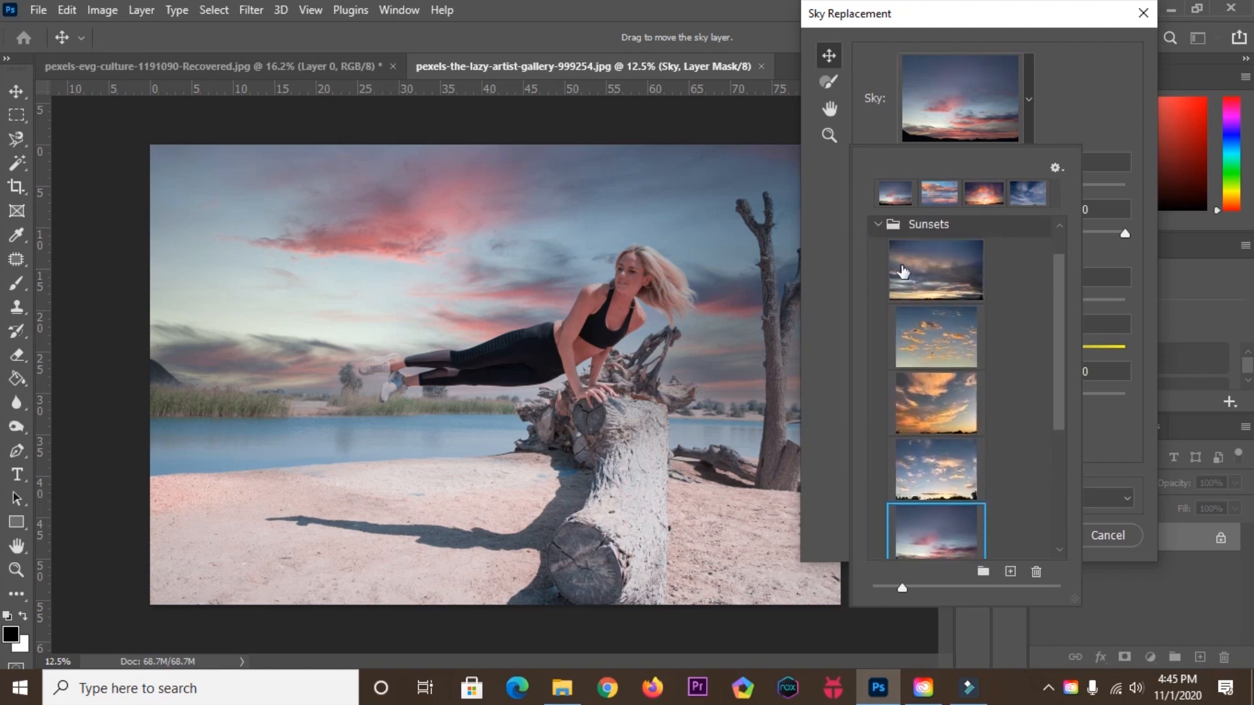
left_click(880, 285)
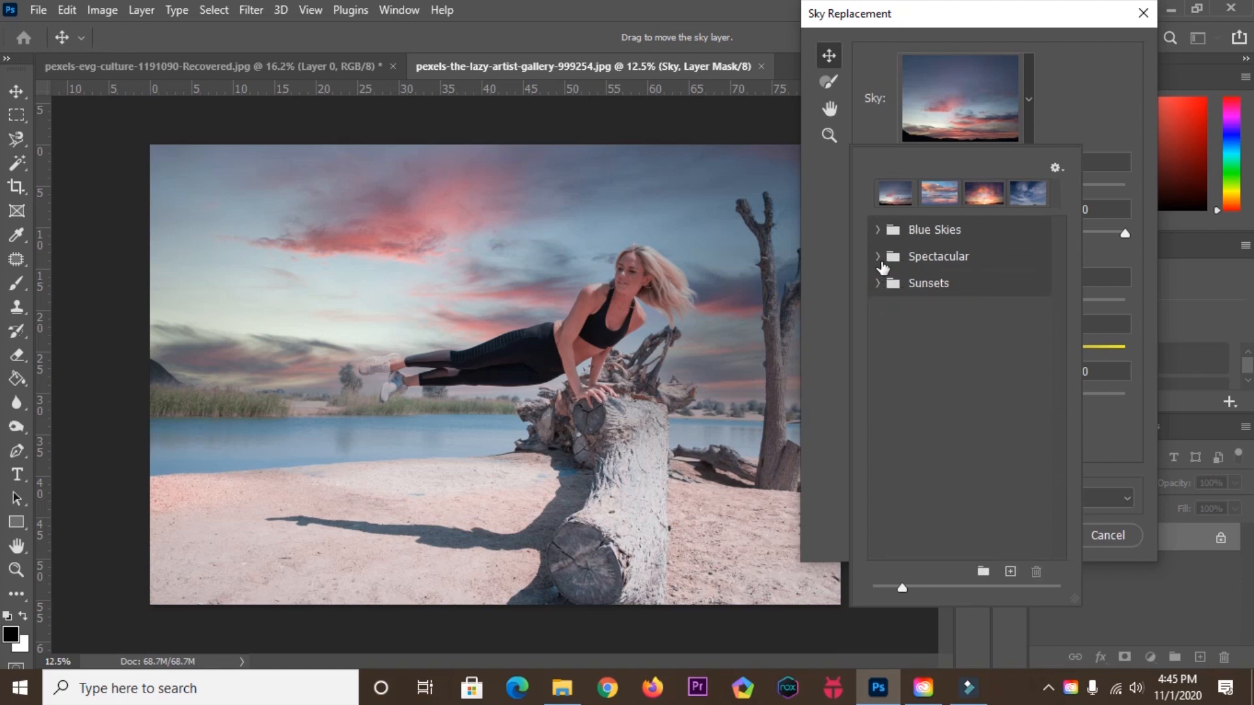
left_click(879, 257)
scroll(965, 364, "down", 3)
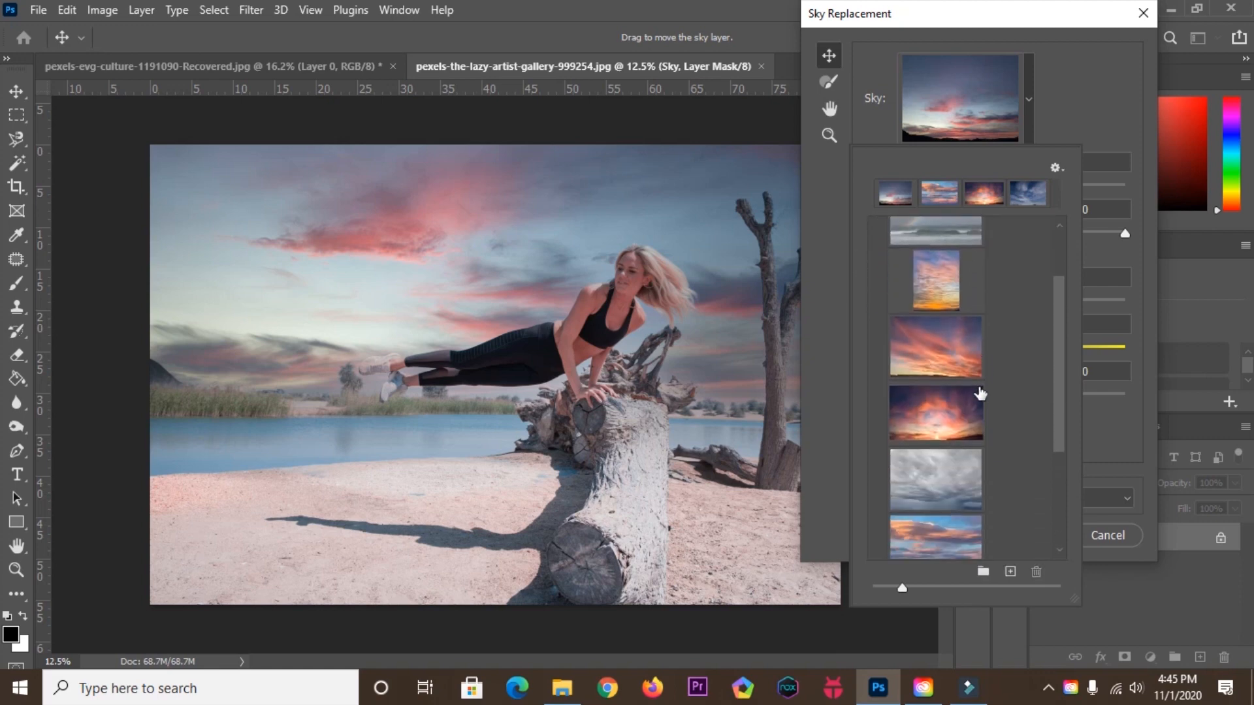
scroll(978, 394, "down", 3)
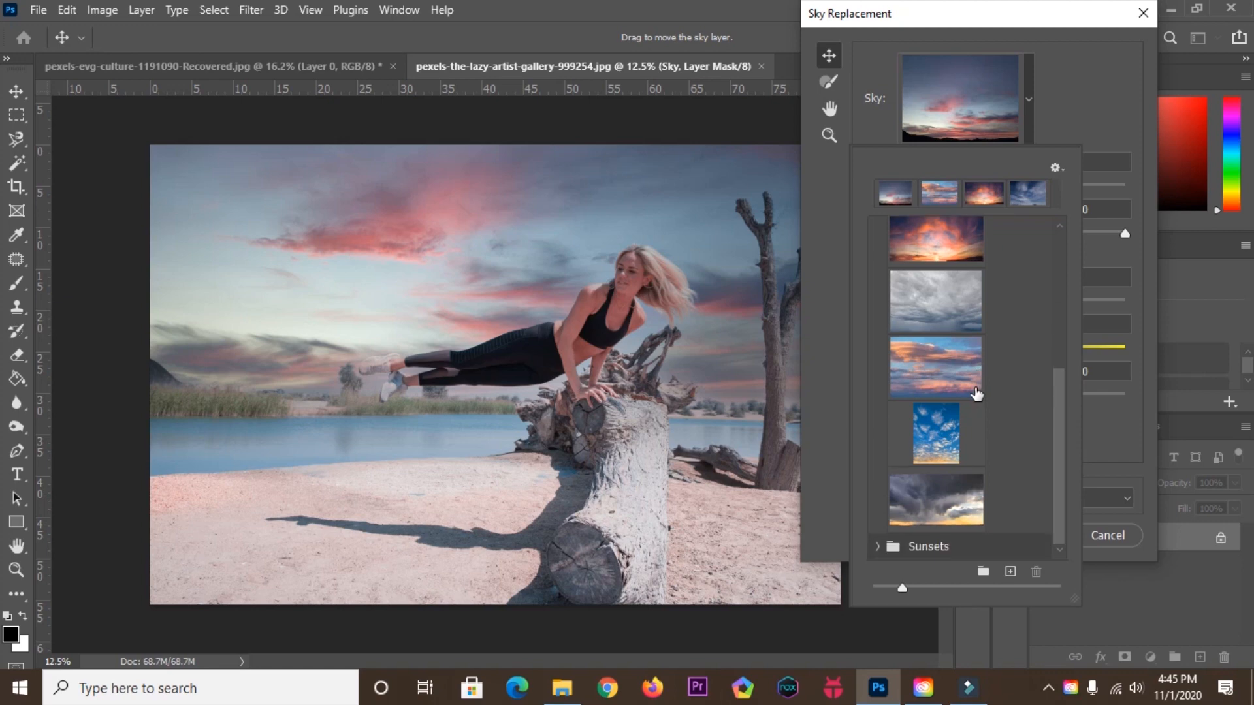
scroll(975, 395, "up", 3)
left_click(926, 304)
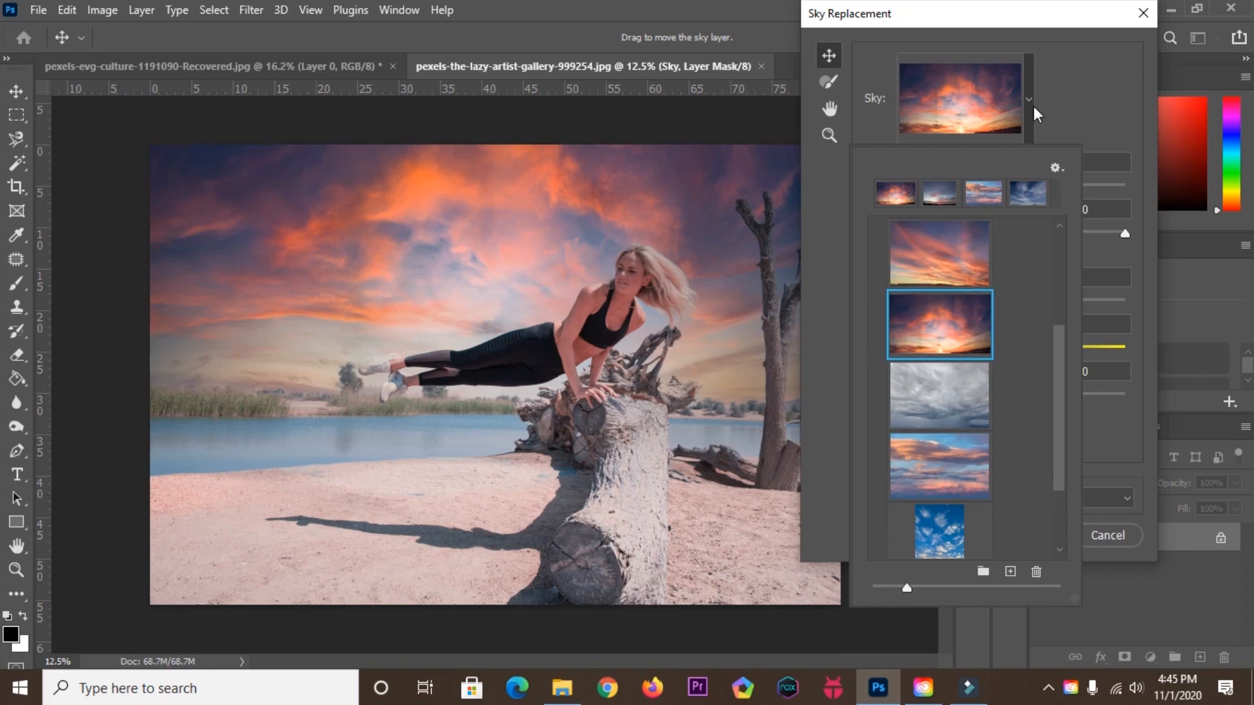
left_click(1031, 102)
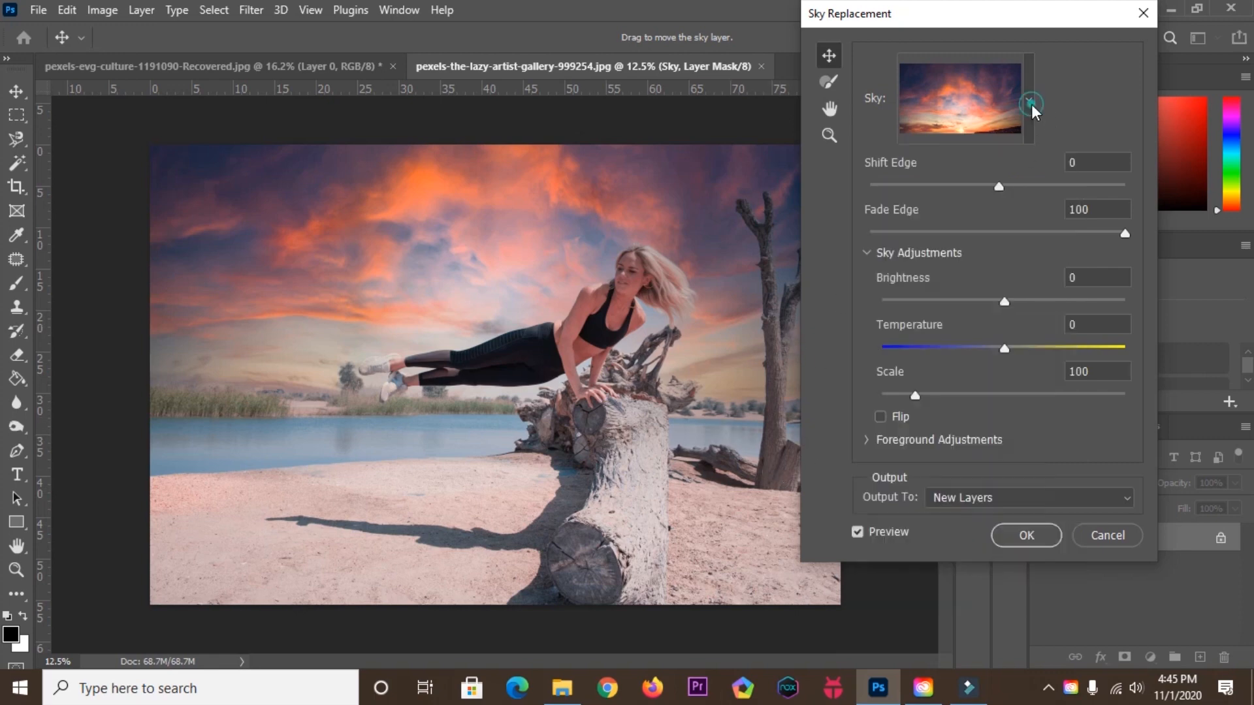
Set Shift Edge to 53, keep the output as New Layers and apply the sky replacement.
left_click_drag(999, 188, 1065, 193)
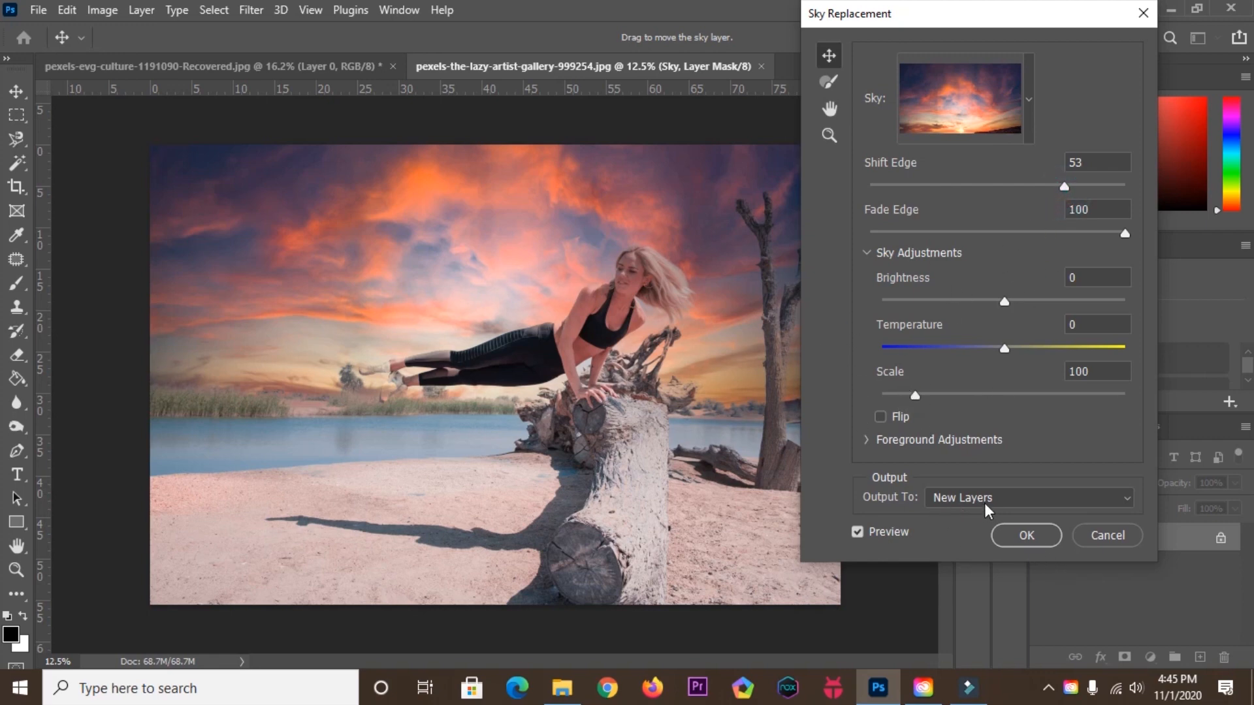
left_click(1017, 500)
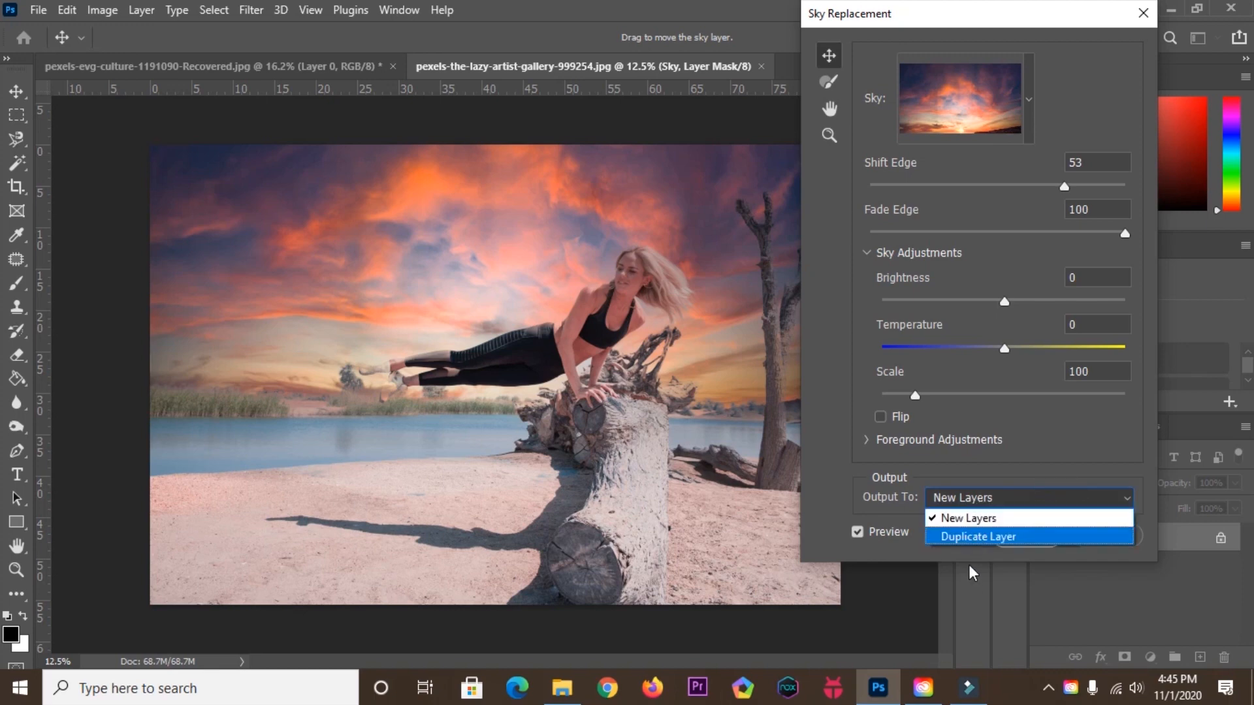
left_click(1087, 477)
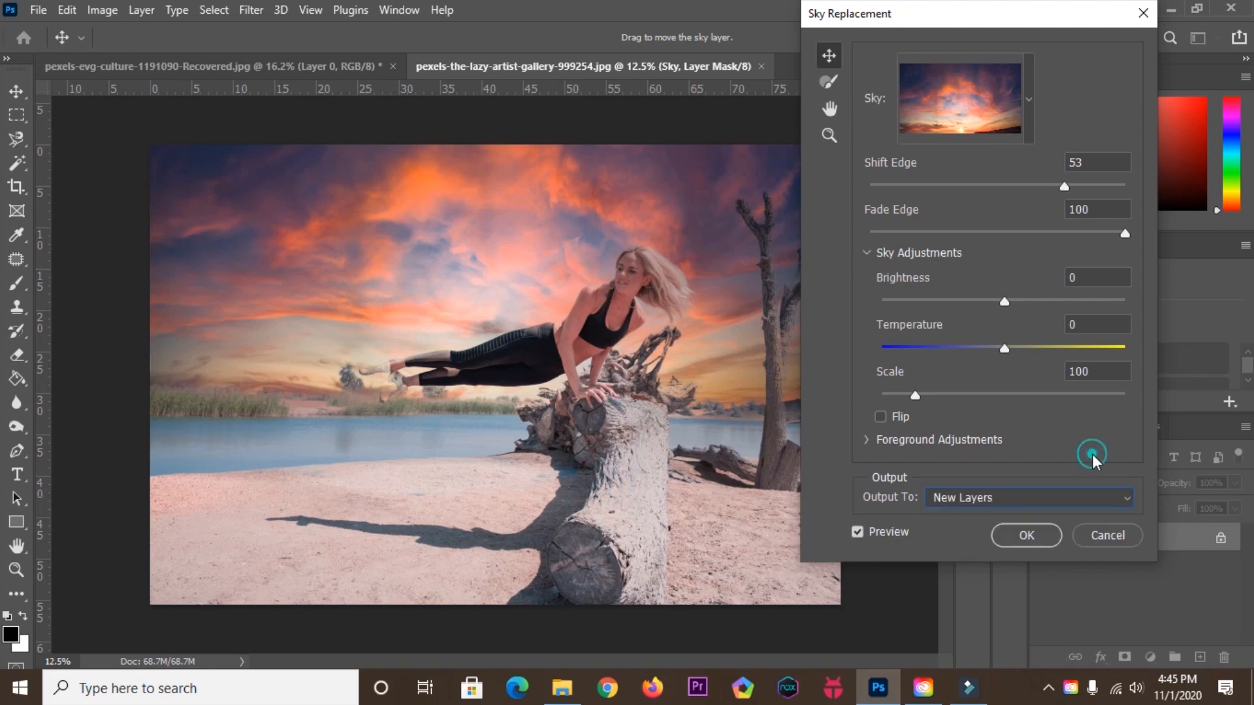
left_click(1035, 534)
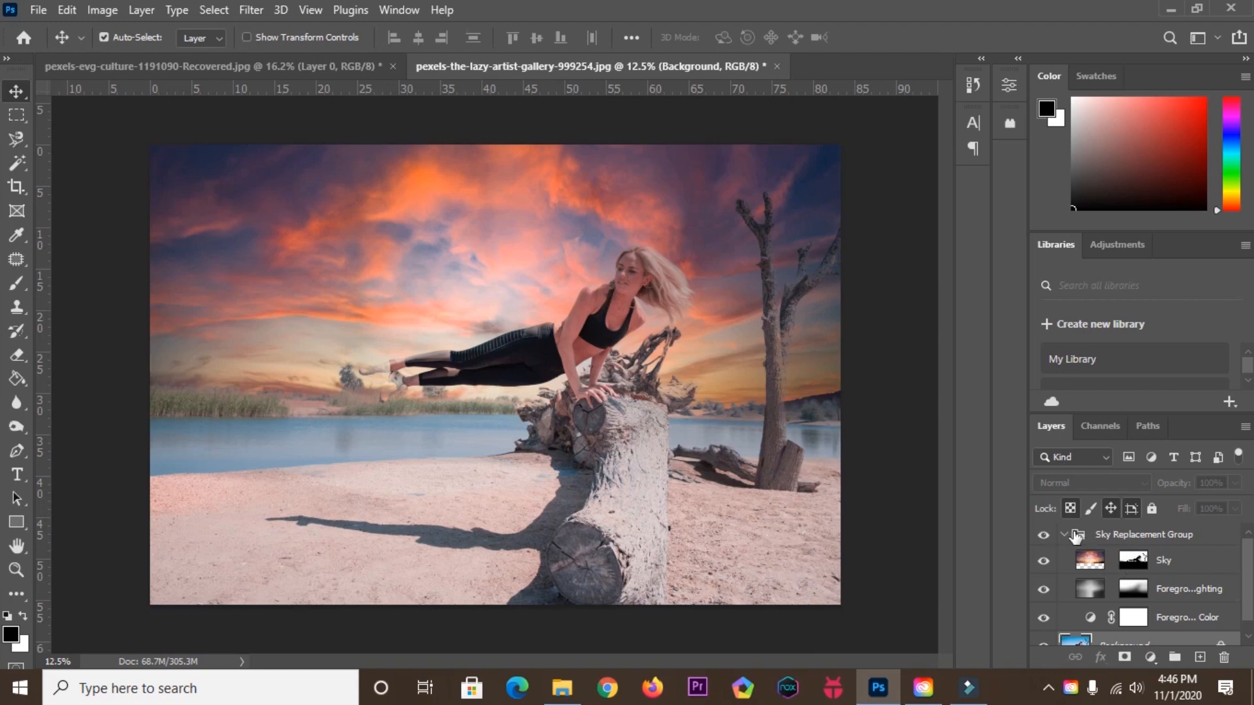
Collapse the Sky Replacement Group and select the sky on the Background layer with the Select Sky command.
left_click(1064, 535)
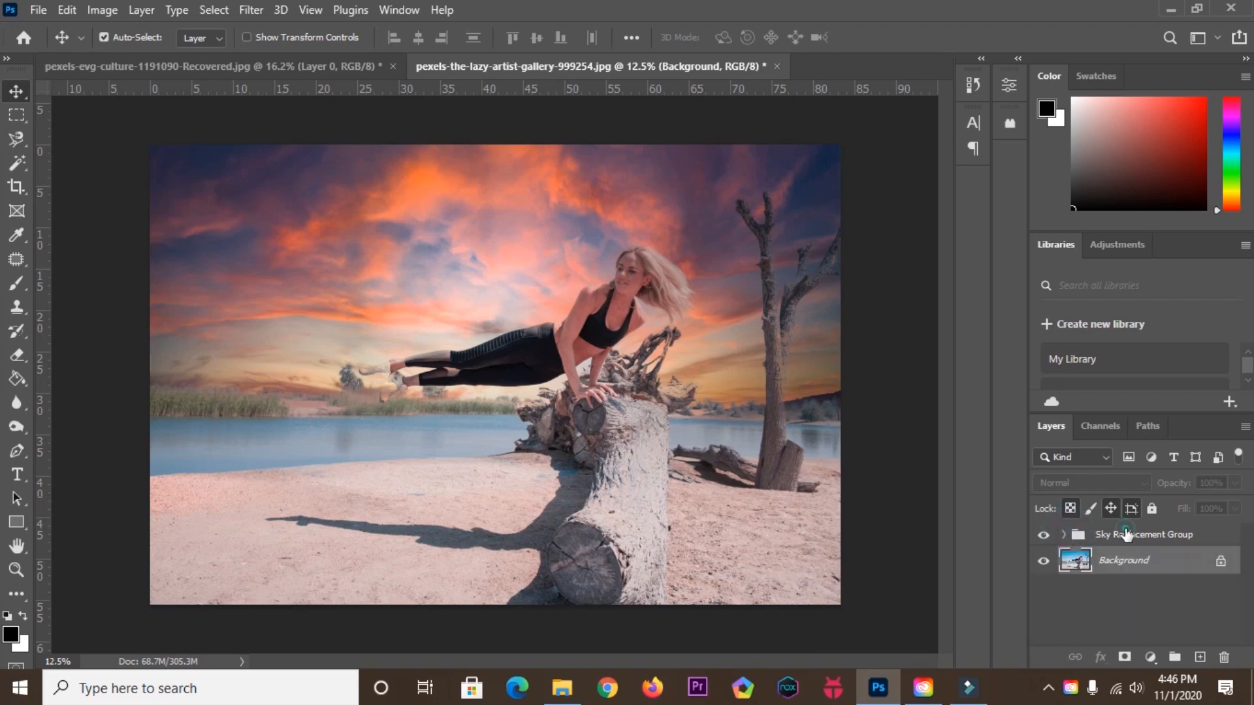
left_click(1127, 536)
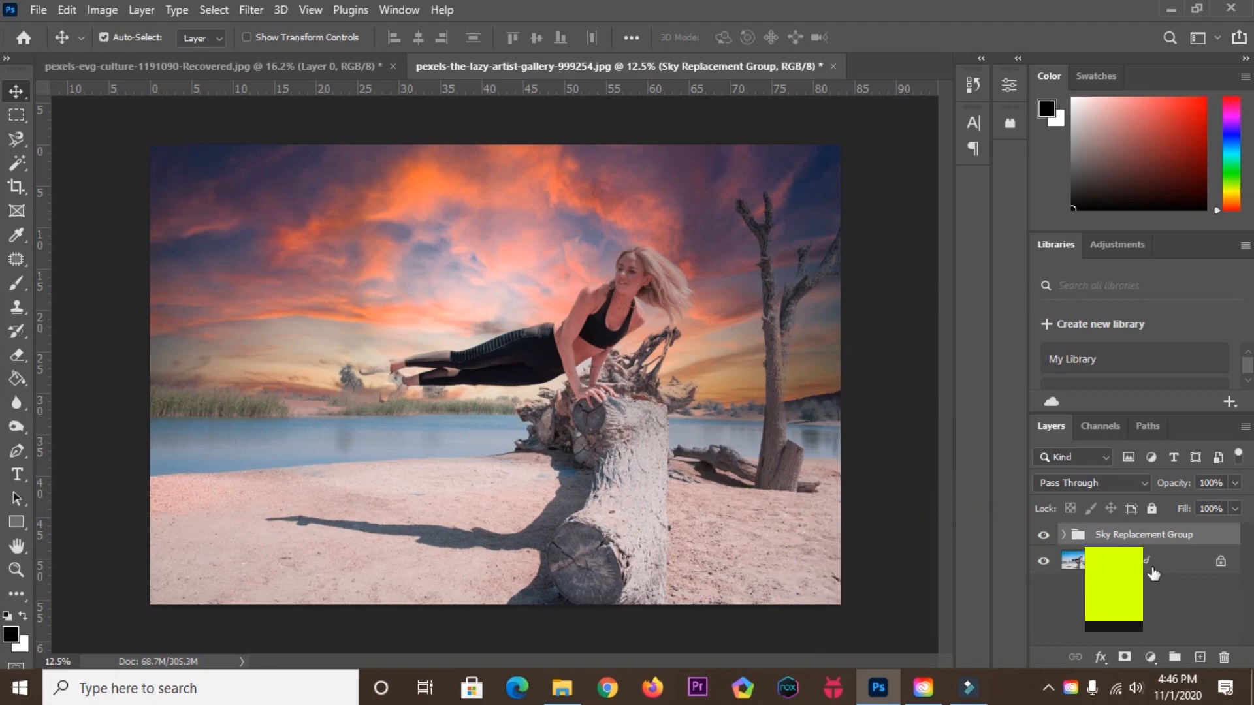
left_click(1135, 561)
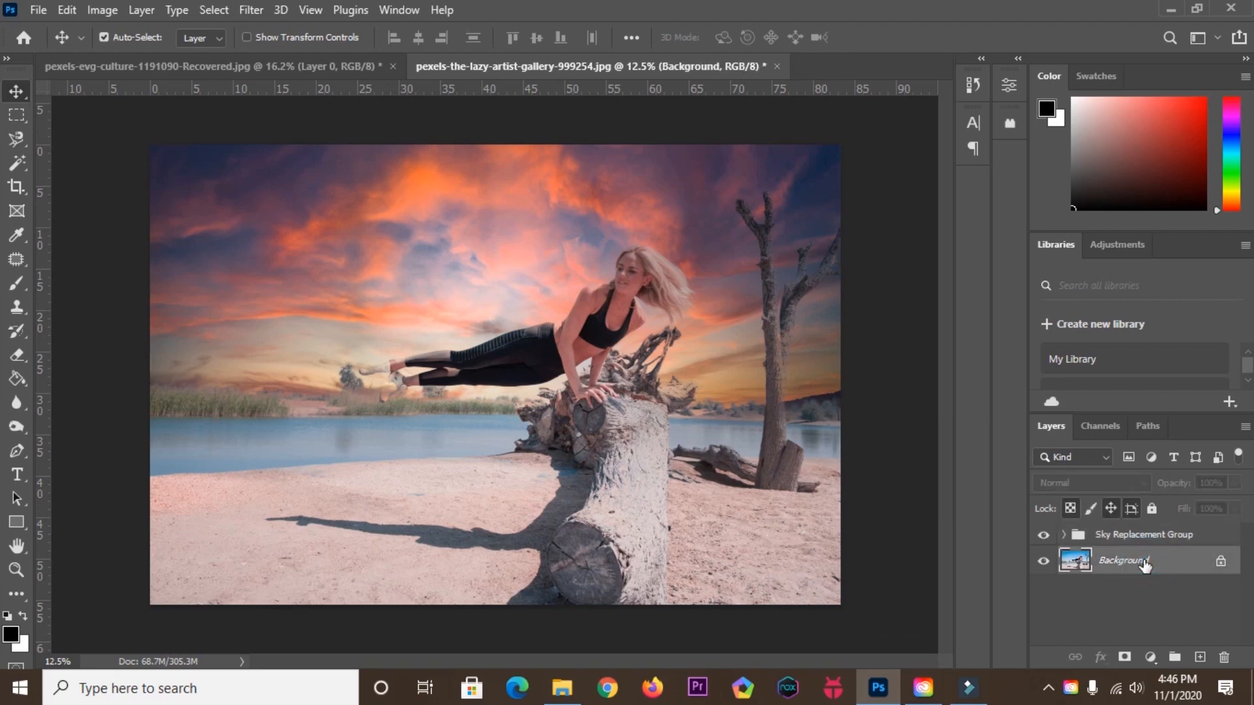
left_click(215, 11)
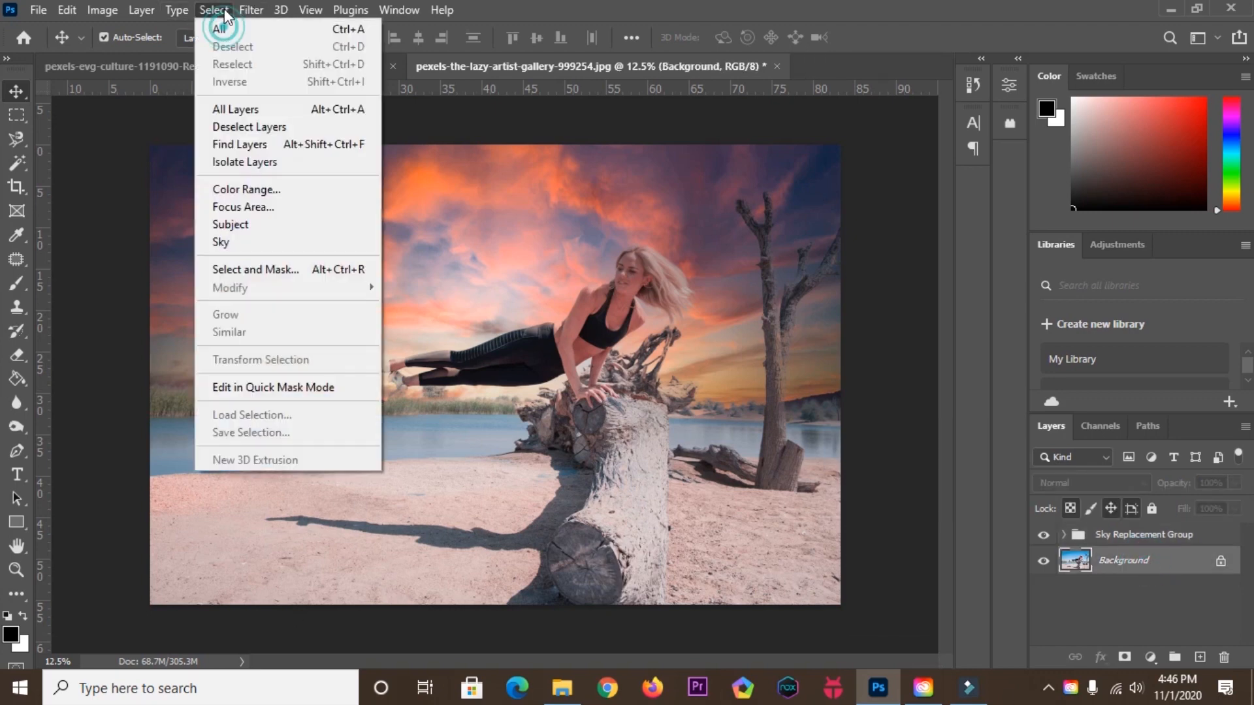
left_click(236, 244)
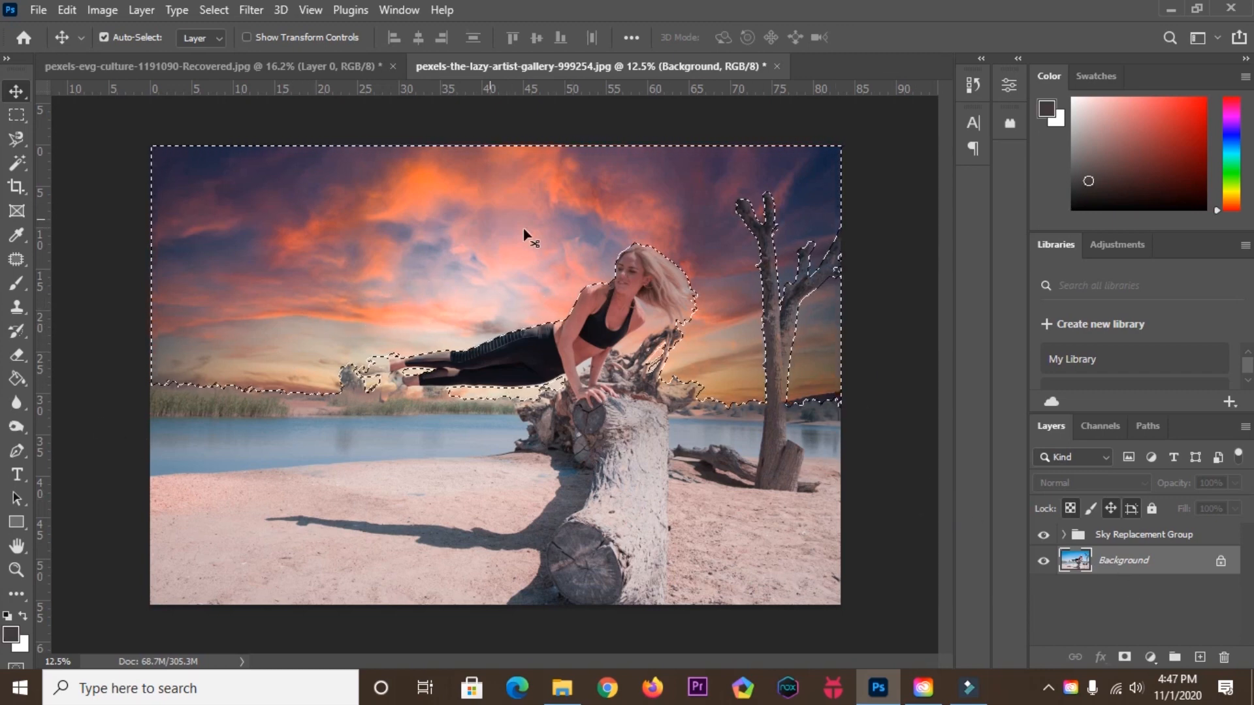
Hide the Sky Replacement Group, brush dark freehand strokes across the selected sky on the Background layer, and show the group again.
left_click(1043, 537)
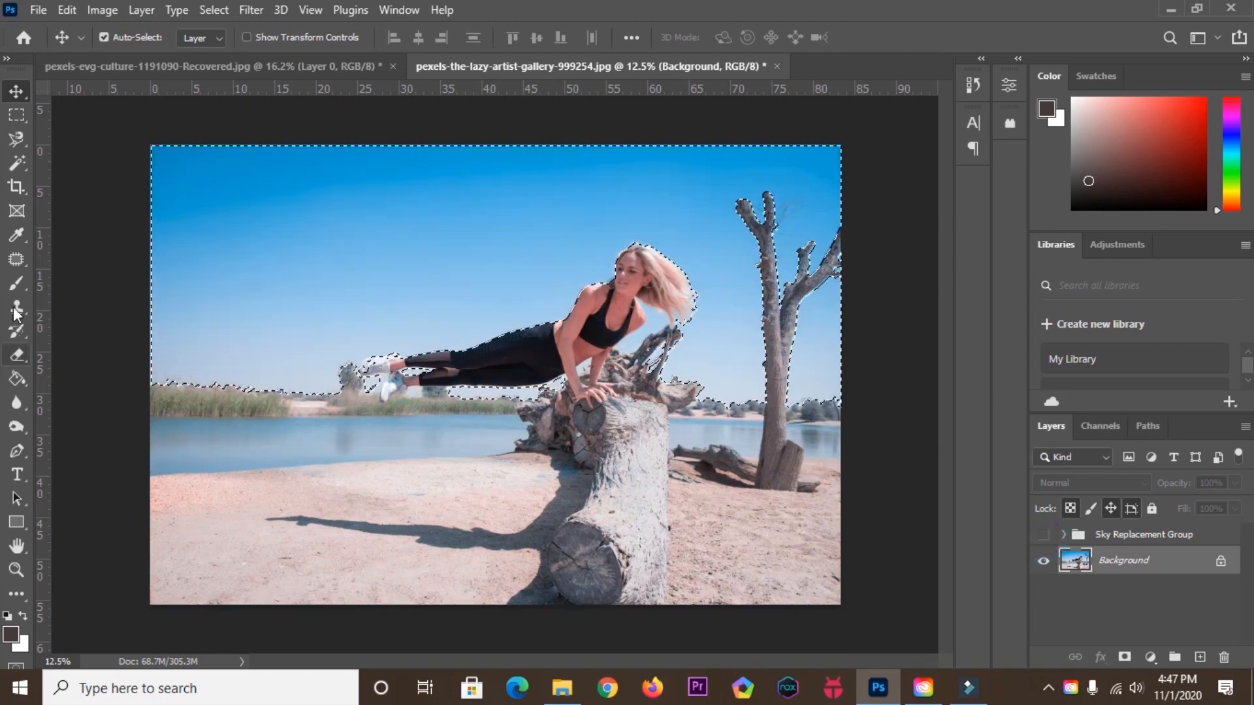
left_click(17, 283)
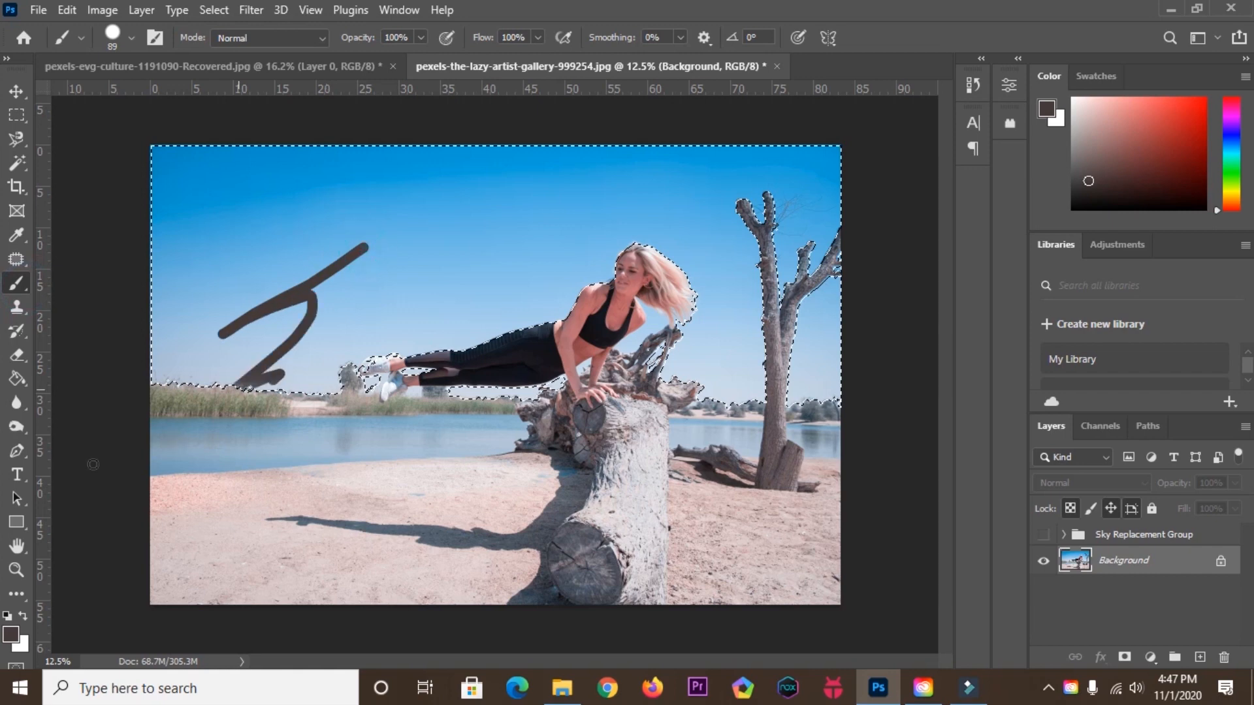
mouse_move(238, 410)
left_mouse_down()
mouse_move(398, 363)
mouse_move(487, 314)
mouse_move(324, 408)
mouse_move(474, 366)
mouse_move(414, 413)
mouse_move(361, 420)
mouse_move(365, 395)
mouse_move(441, 385)
mouse_move(408, 393)
mouse_move(455, 405)
mouse_move(356, 440)
mouse_move(591, 387)
mouse_move(549, 400)
mouse_move(539, 380)
mouse_move(436, 426)
mouse_move(141, 436)
mouse_move(187, 263)
mouse_move(264, 267)
mouse_move(628, 198)
mouse_move(363, 298)
mouse_move(427, 287)
mouse_move(578, 323)
mouse_move(739, 286)
mouse_move(796, 324)
mouse_move(765, 446)
mouse_move(629, 454)
mouse_move(706, 396)
mouse_move(585, 393)
mouse_move(617, 273)
mouse_move(447, 197)
mouse_move(503, 177)
mouse_move(529, 243)
left_mouse_up()
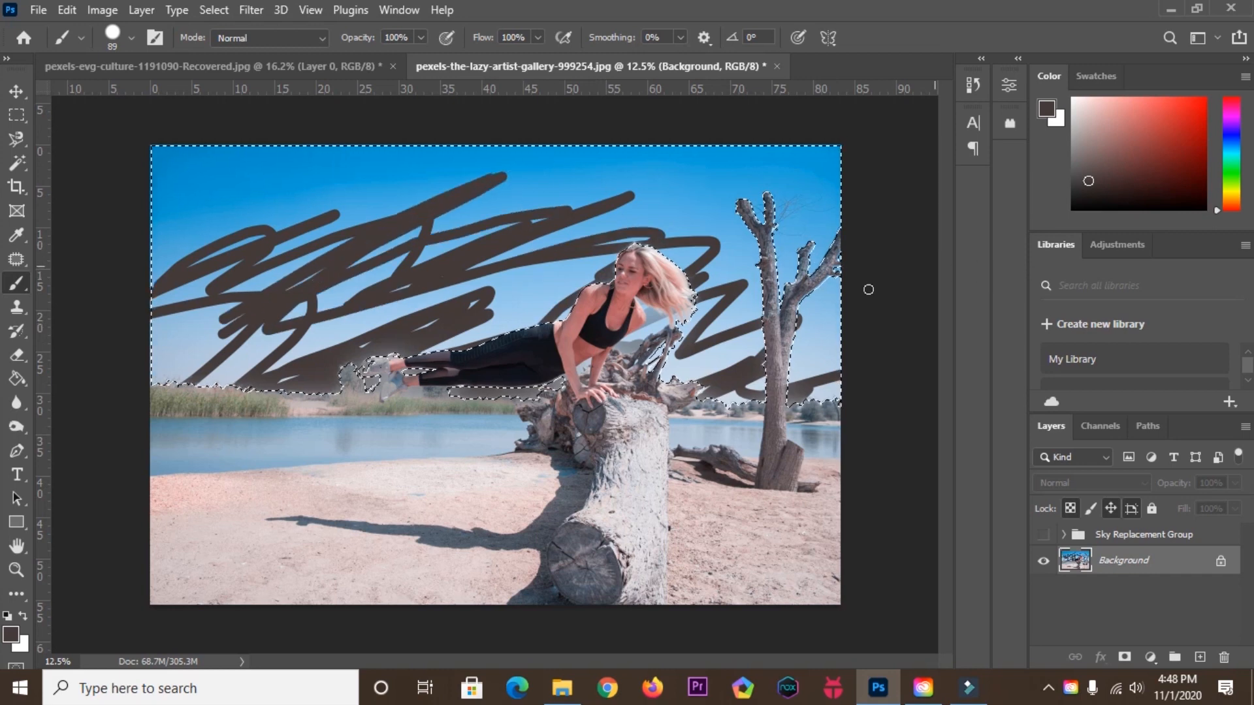
left_click(1043, 535)
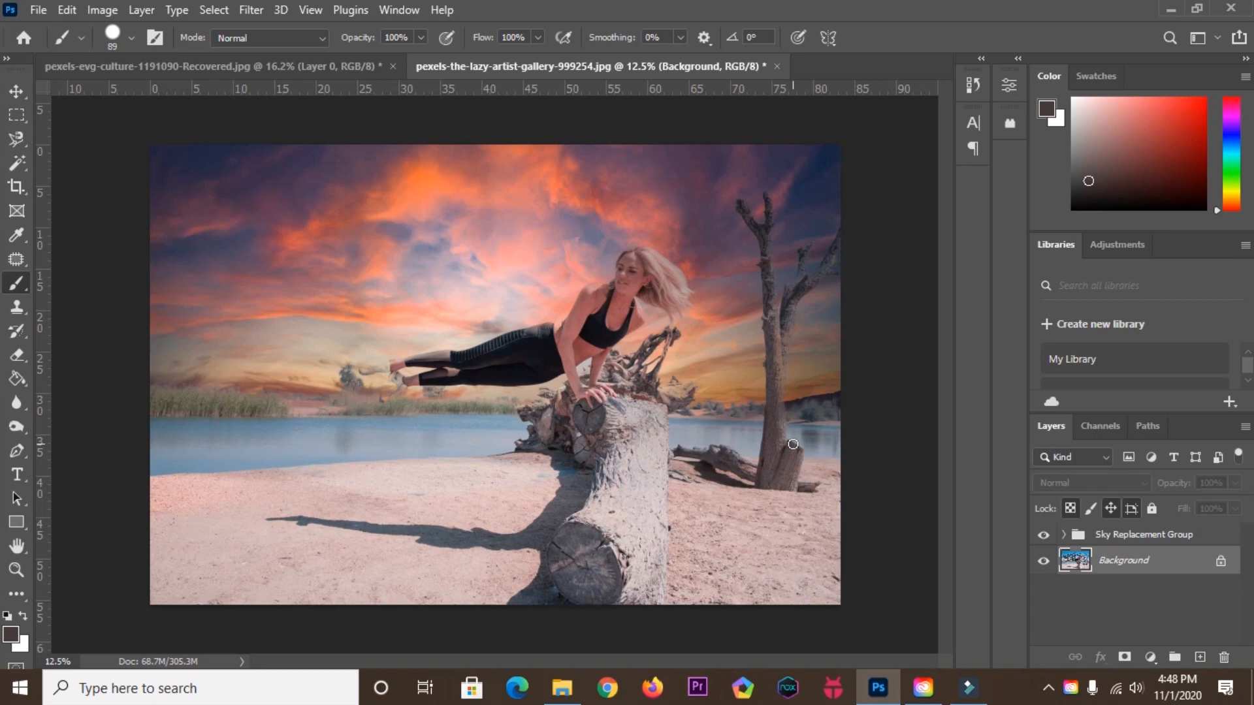
Show the Plugins panel and launch plugin discovery in Creative Cloud Desktop.
left_click(351, 10)
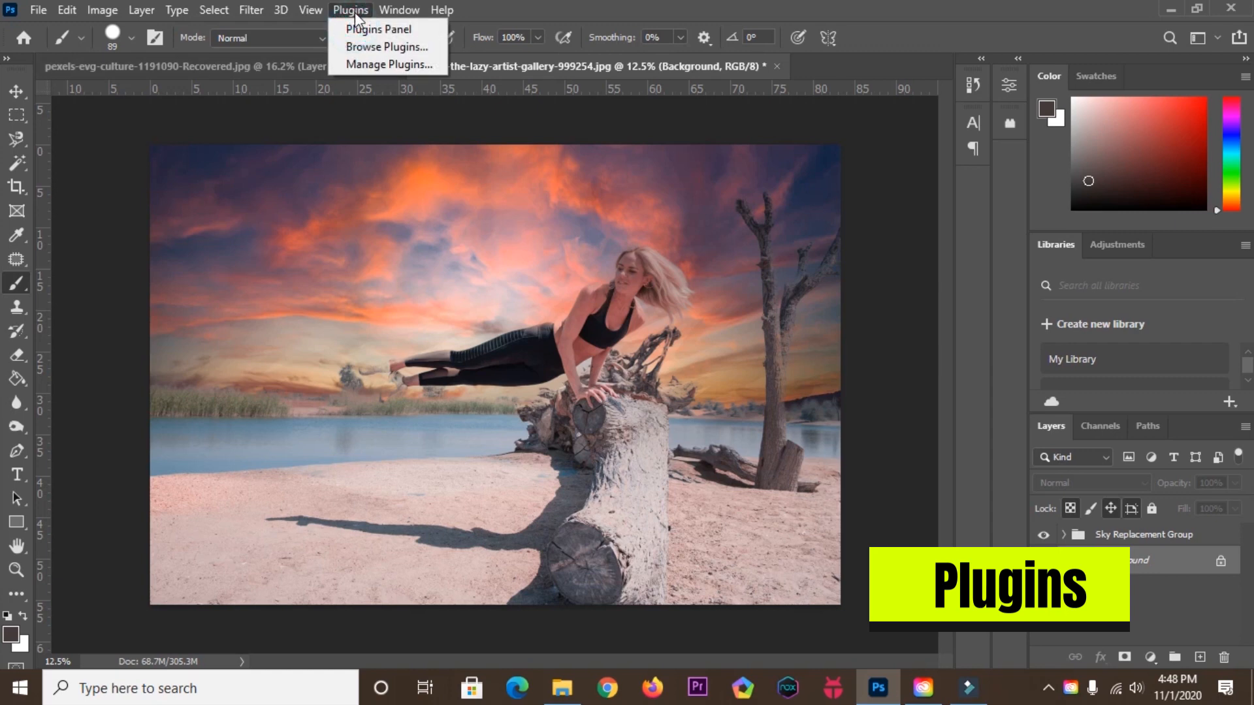
left_click(378, 30)
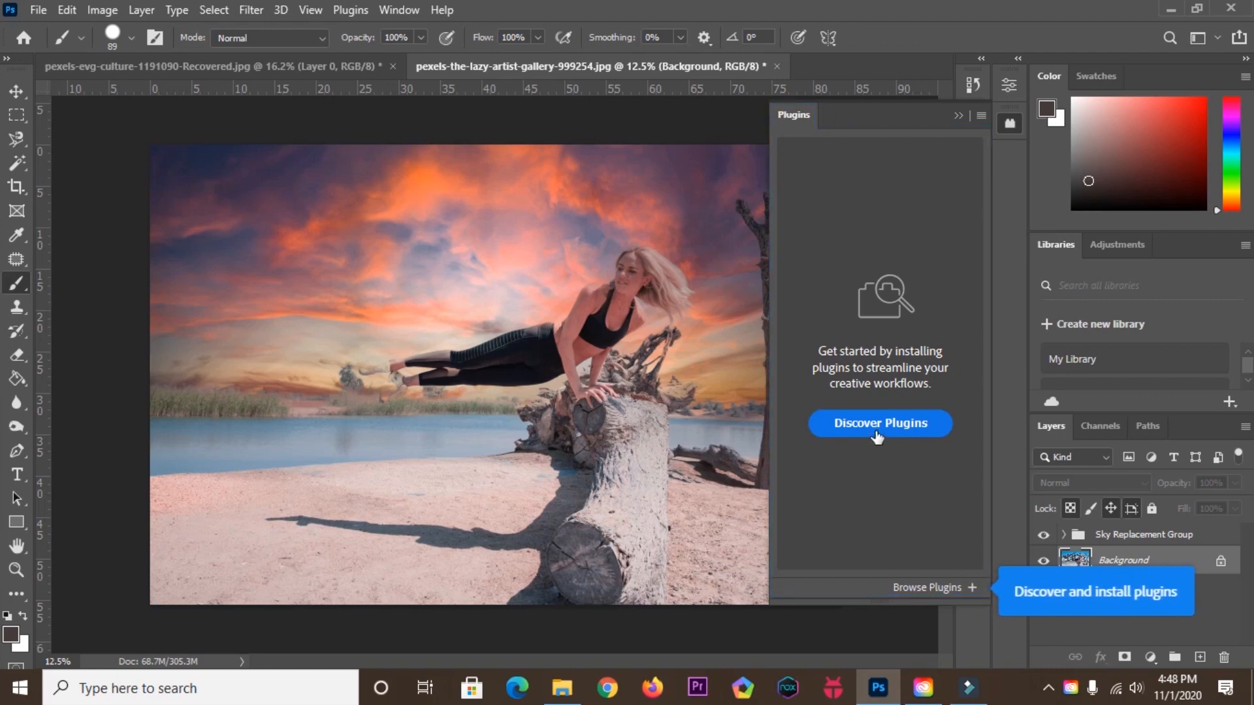
left_click(898, 443)
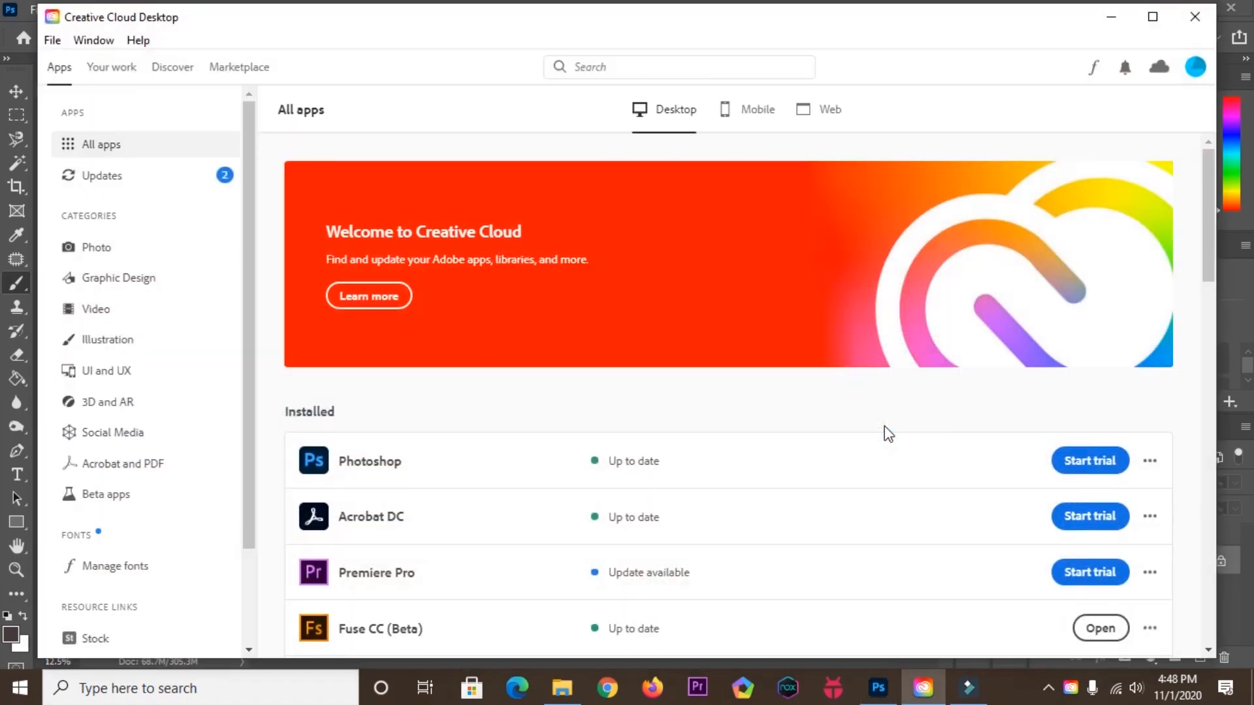
Browse the featured plugins in the Creative Cloud Marketplace, then return to Photoshop and collapse the Plugins panel.
scroll(701, 356, "down", 1)
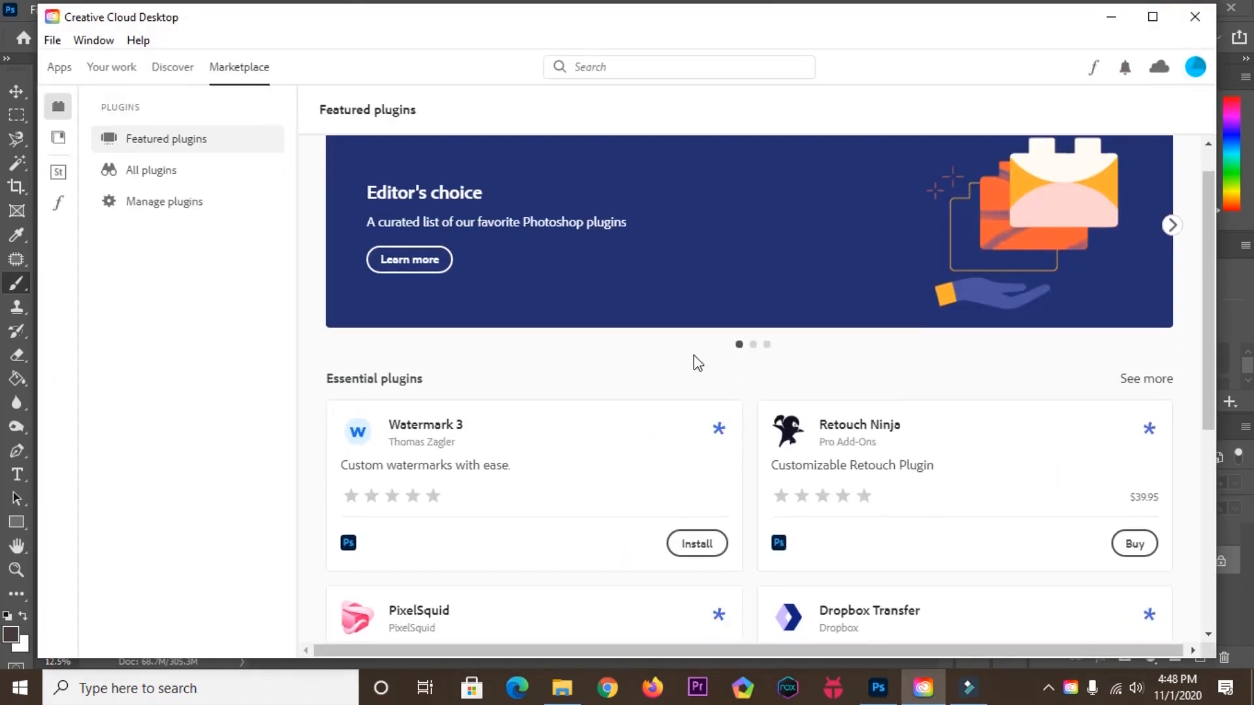
scroll(564, 426, "down", 1)
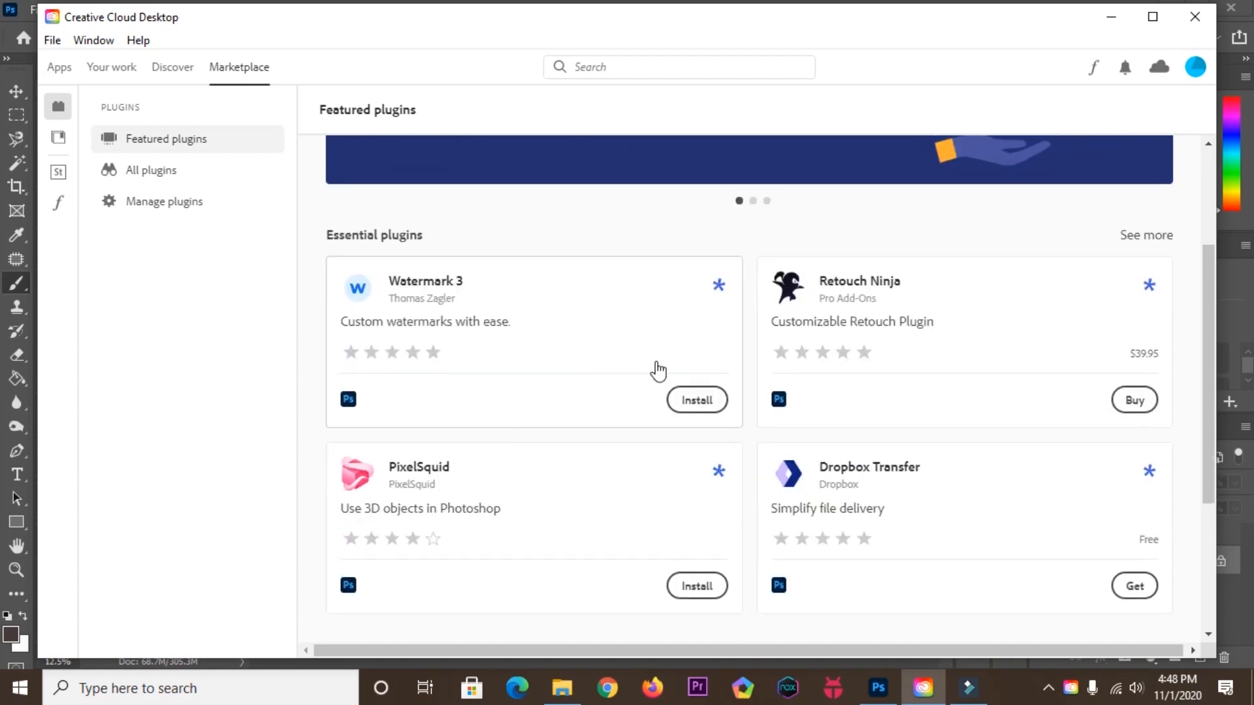
scroll(1045, 441, "down", 2)
scroll(947, 455, "up", 3)
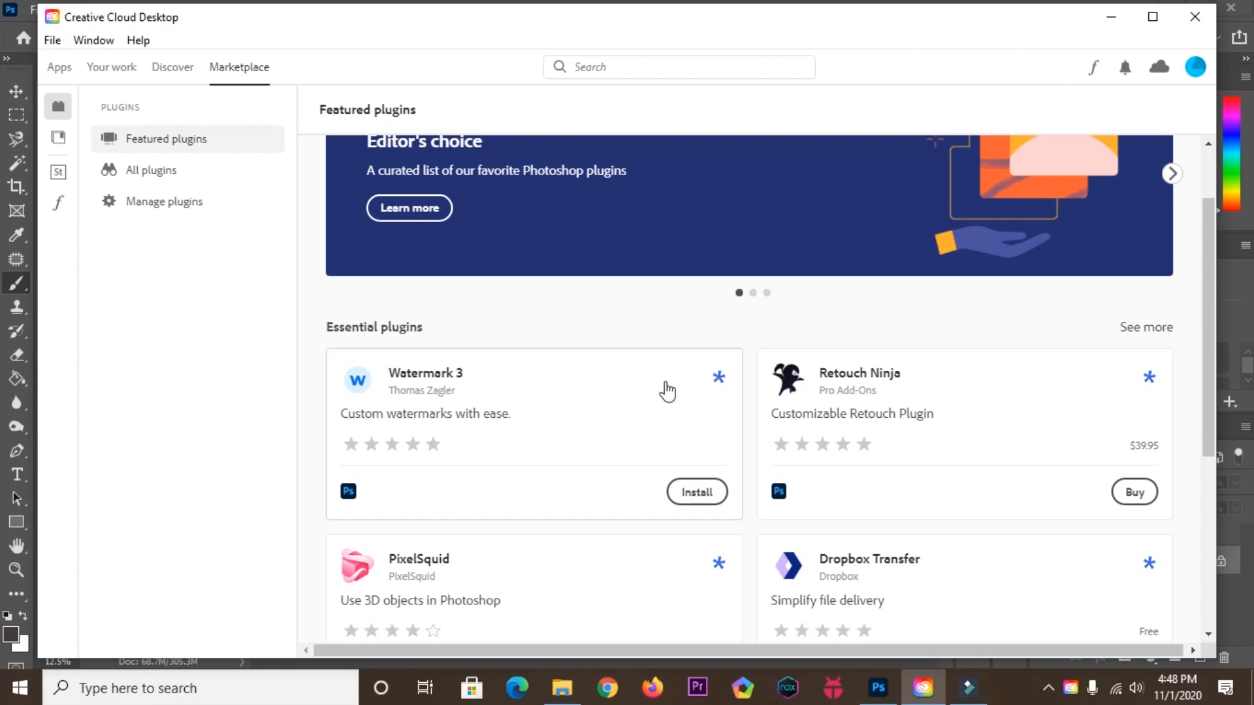
left_click(1111, 17)
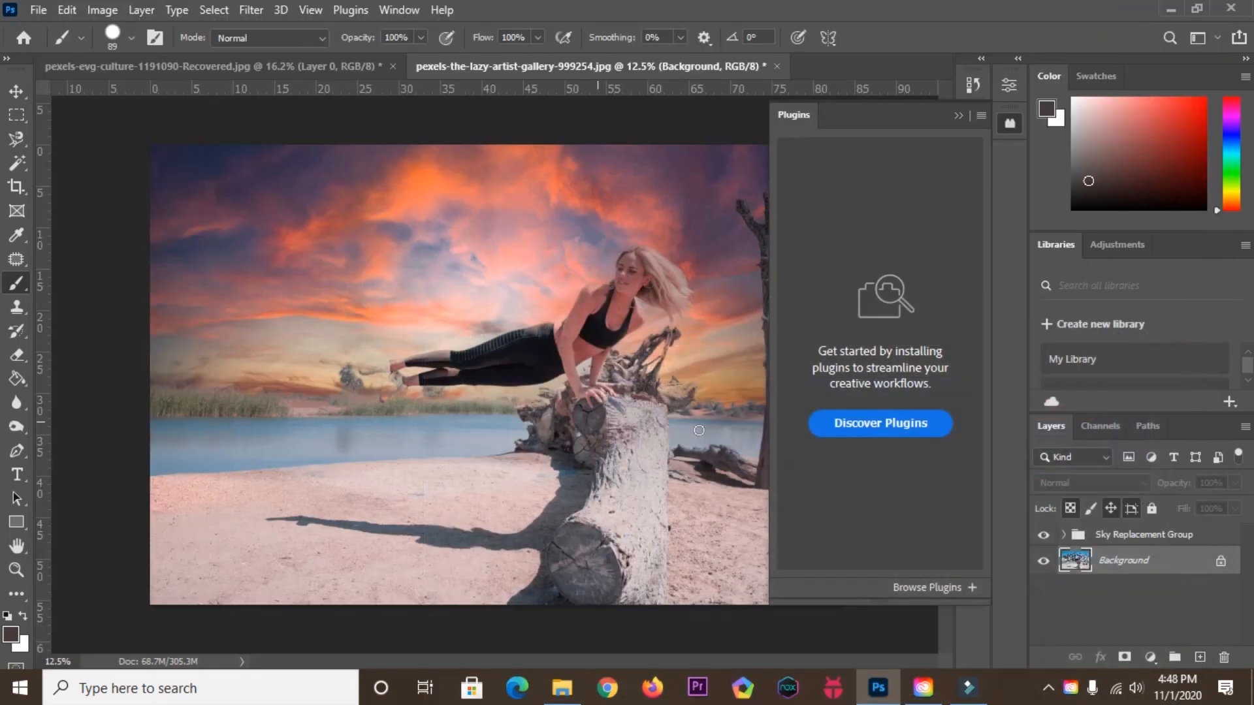
left_click(959, 117)
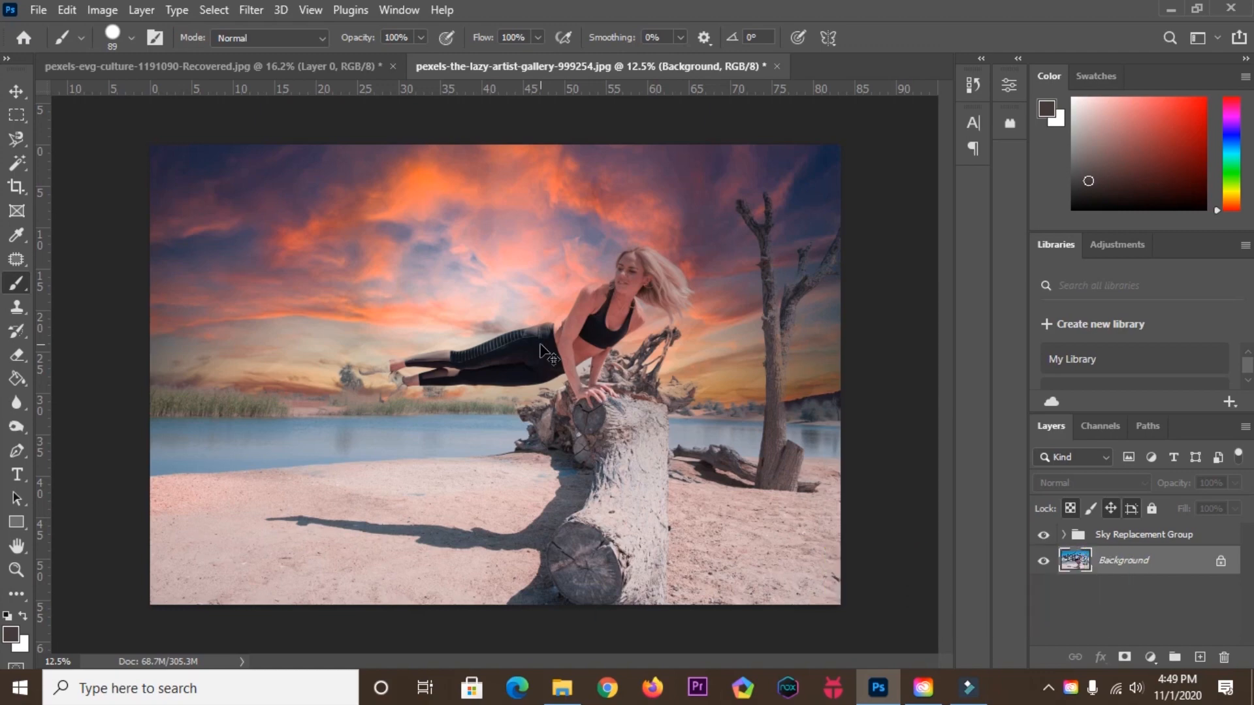
Create a 1920 x 1080 px document at 300 ppi and draw a rectangle about 1142 x 366 px across its middle.
key("ctrl+n")
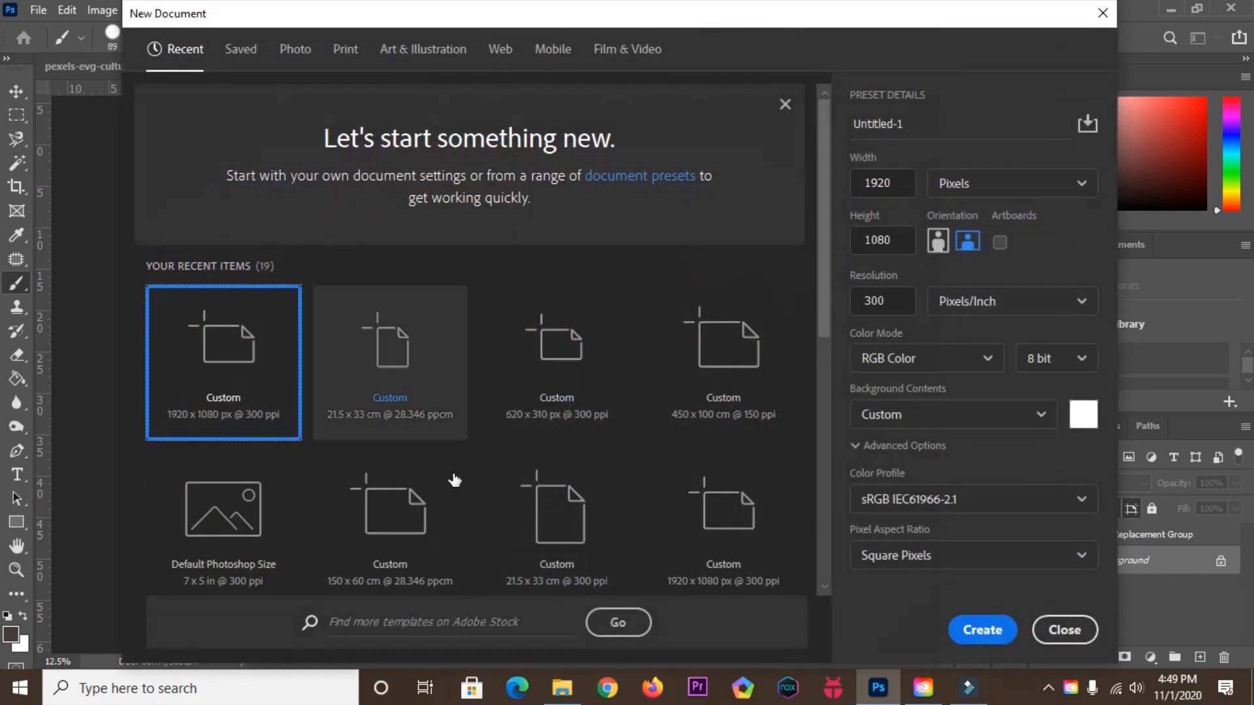
left_click(1000, 635)
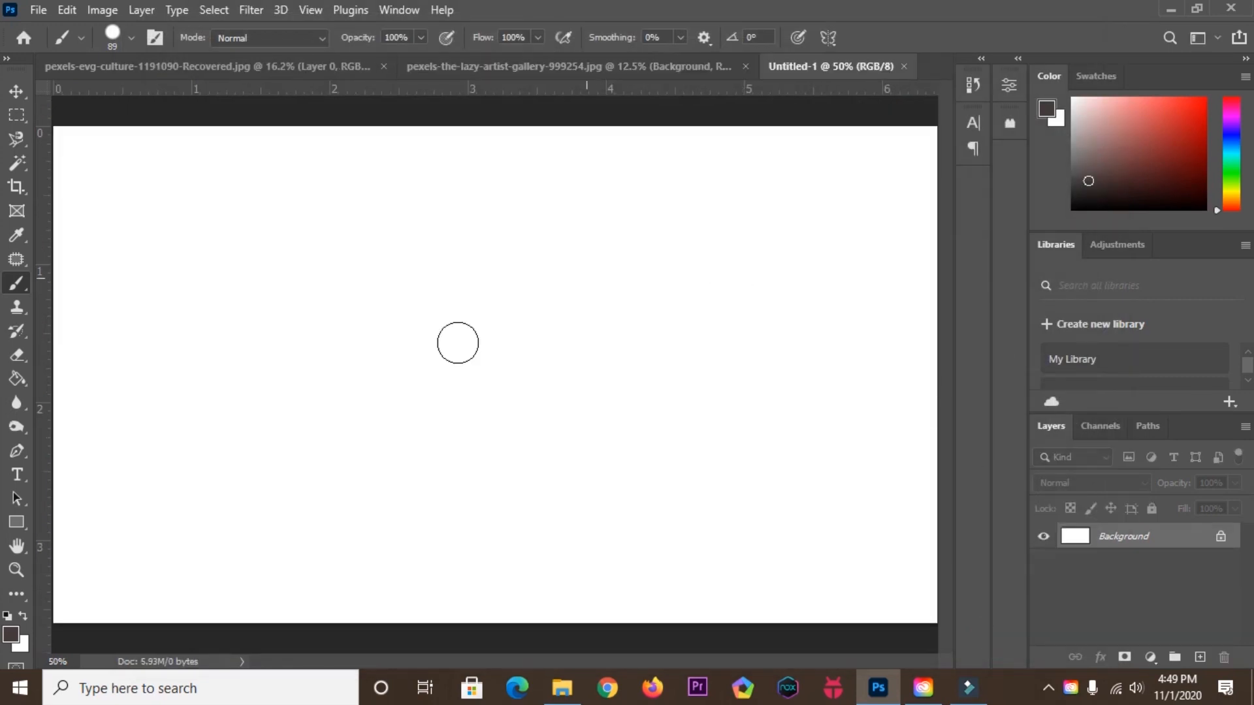
left_click(14, 523)
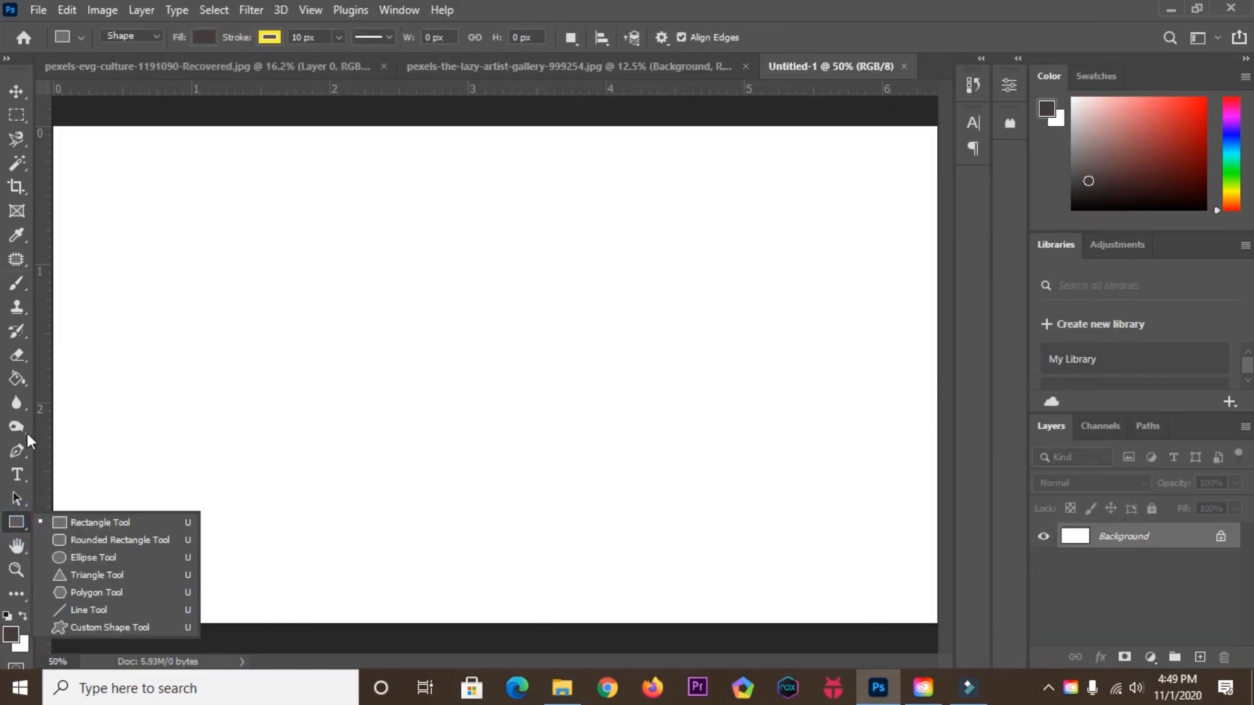
left_click_drag(226, 264, 752, 433)
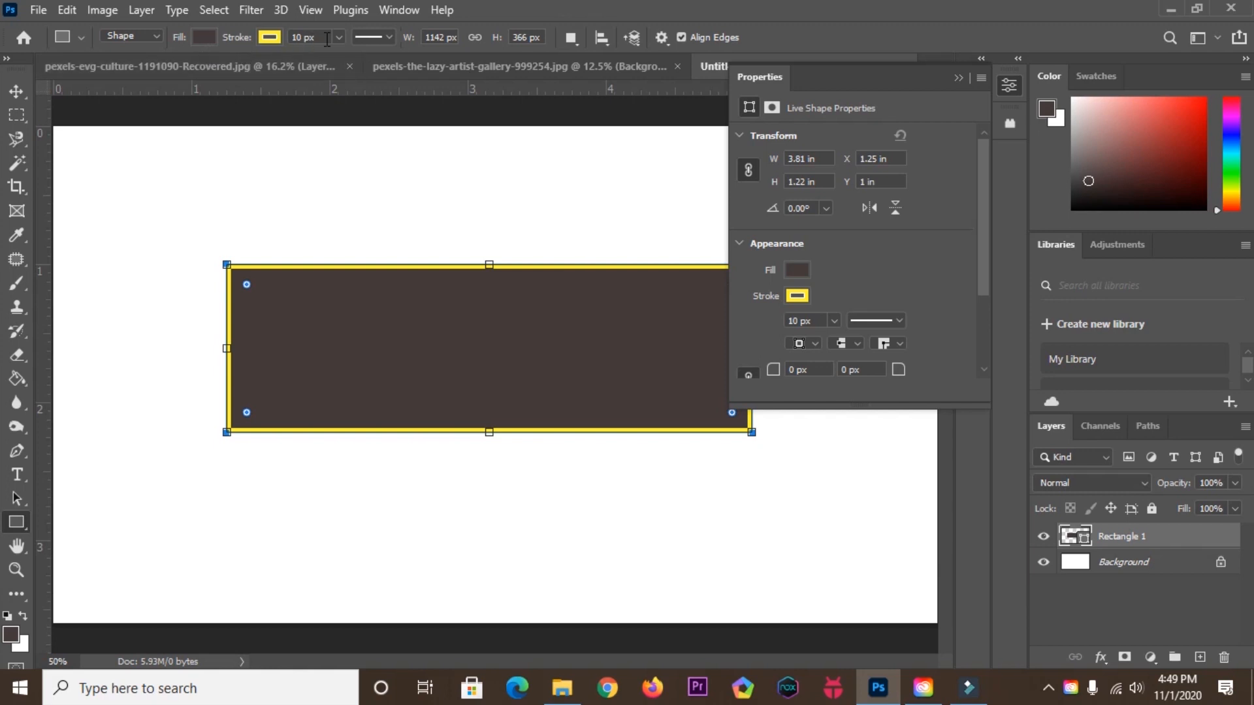
Apply the dashed line style to the rectangle's stroke and round all four corners to a radius of 37 px.
left_click_drag(889, 412, 904, 537)
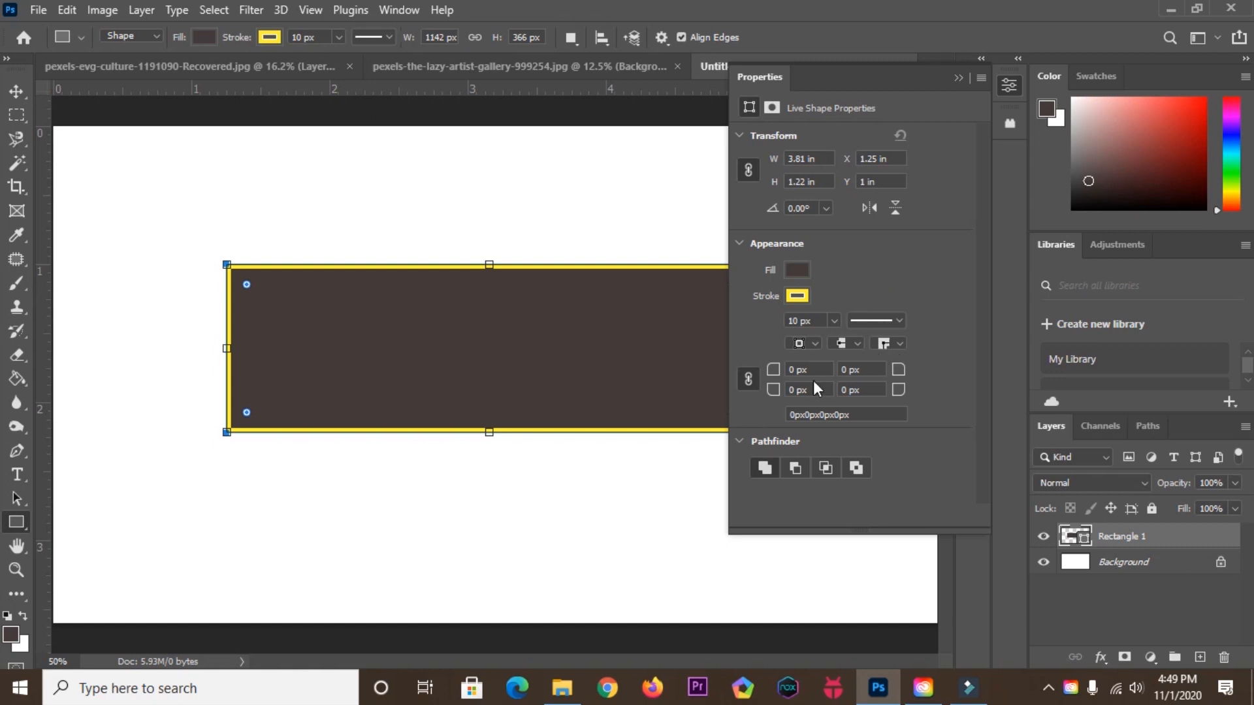
left_click(895, 321)
left_click(839, 408)
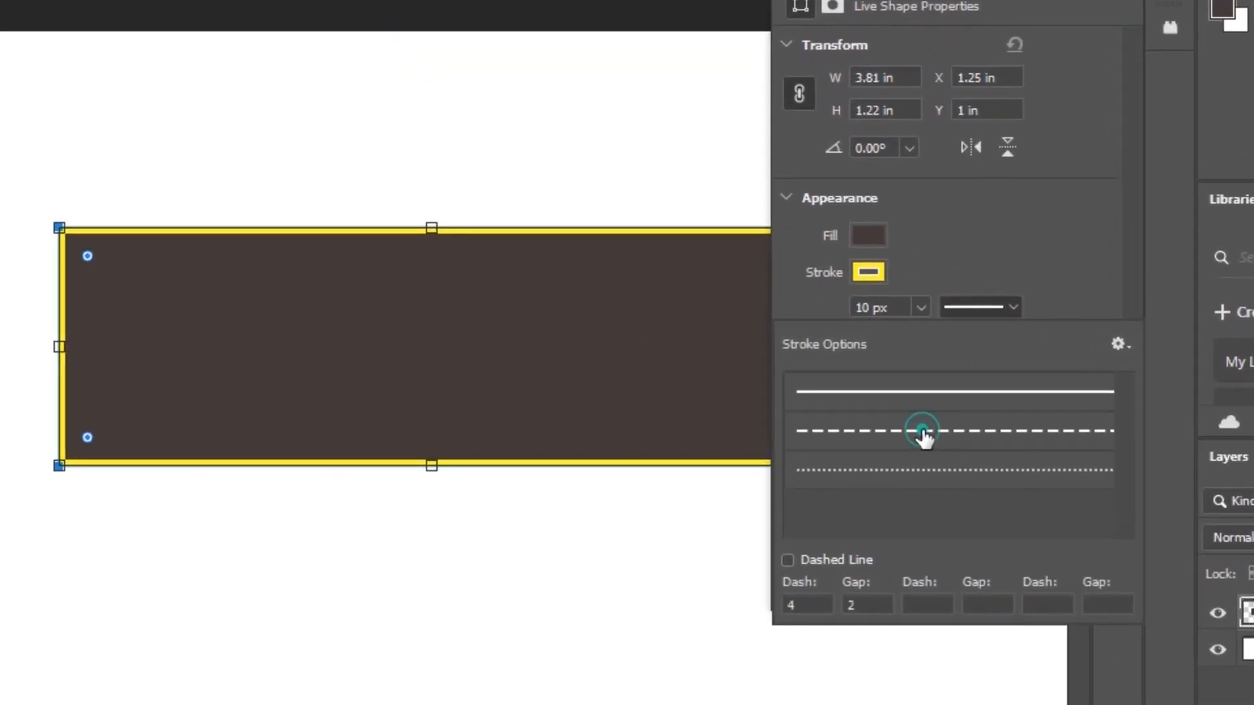
left_click(1082, 255)
mouse_move(1014, 378)
left_mouse_down()
mouse_move(1068, 386)
mouse_move(1041, 414)
mouse_move(1083, 409)
left_mouse_up()
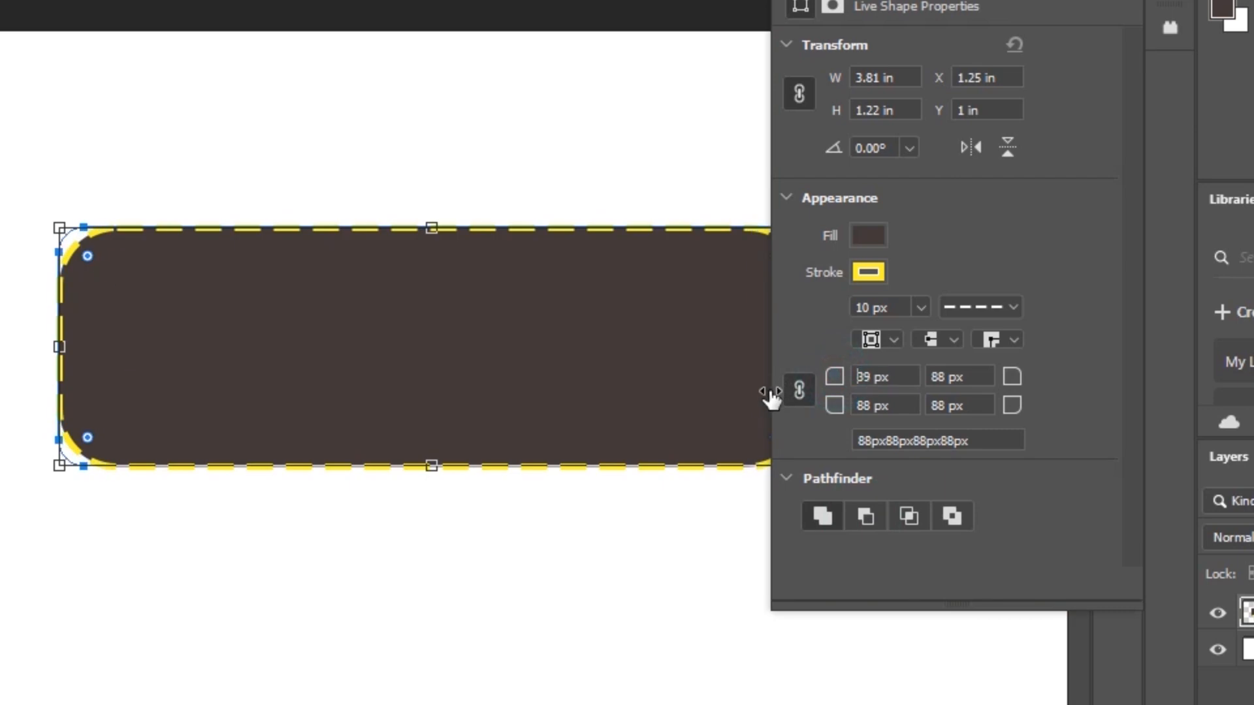
mouse_move(770, 394)
left_mouse_down()
mouse_move(750, 401)
mouse_move(762, 395)
left_mouse_up()
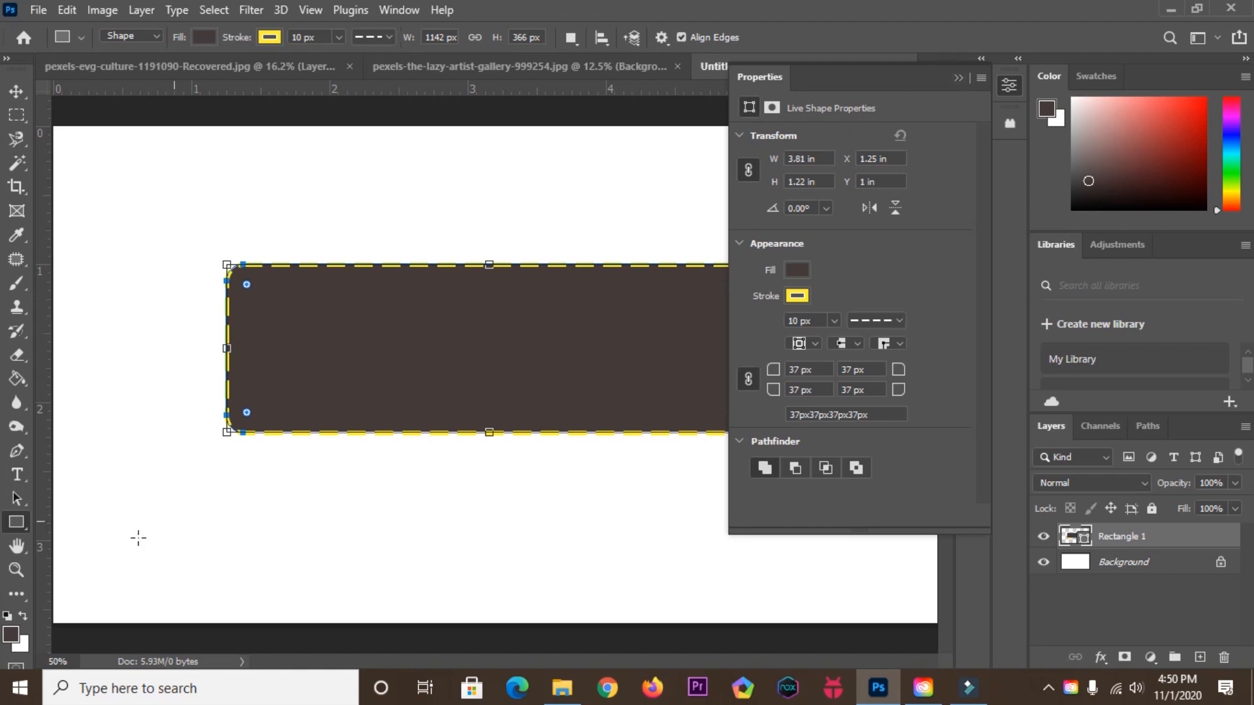
Collapse the shape properties and delete the rectangle's layer.
left_click(959, 77)
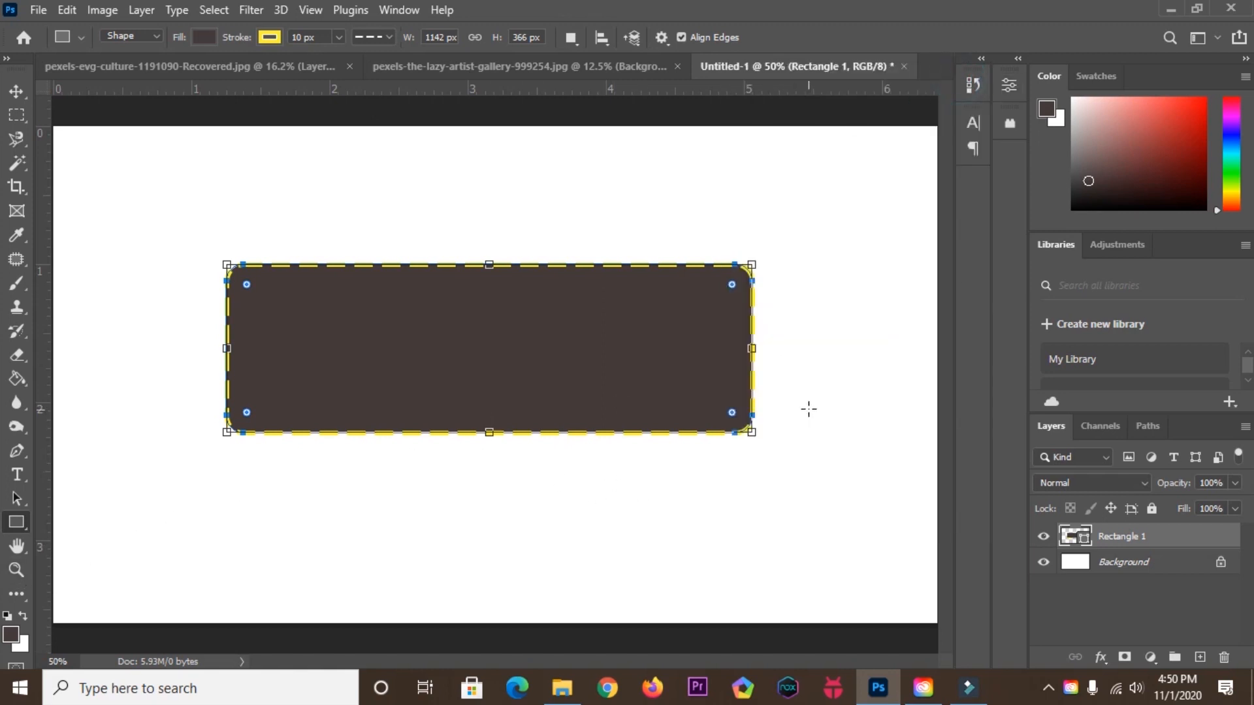
left_click(1225, 657)
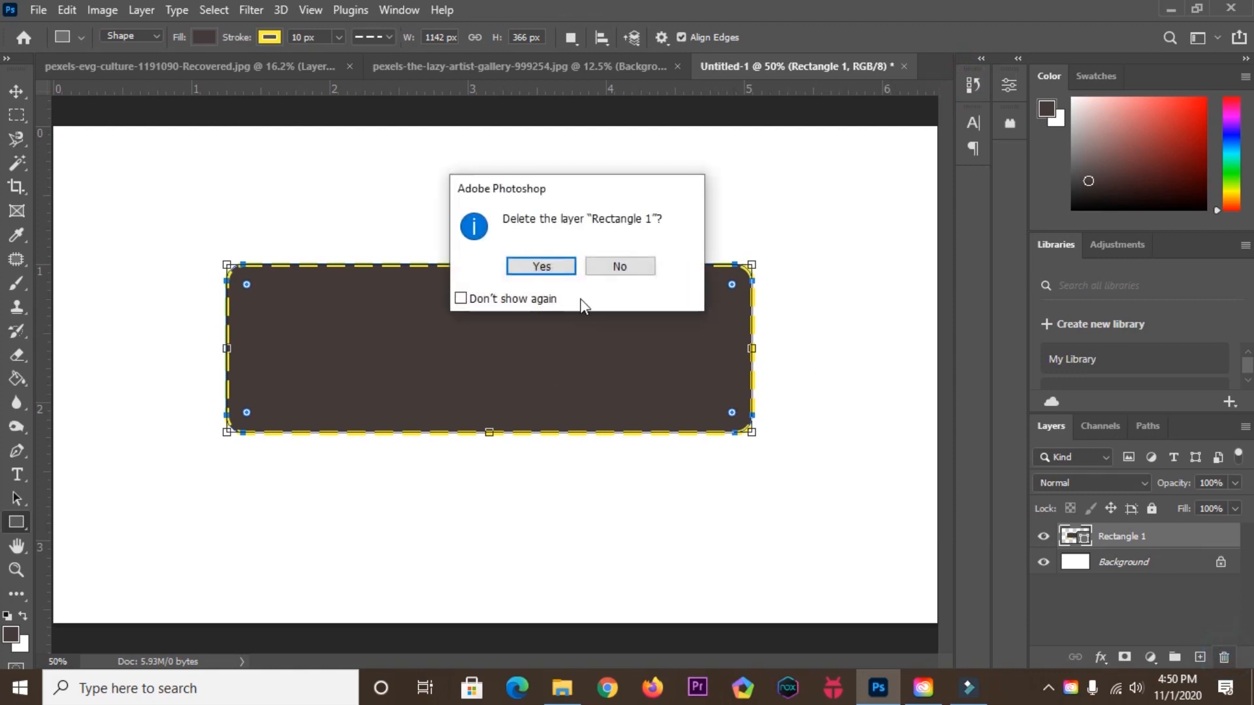
left_click(566, 269)
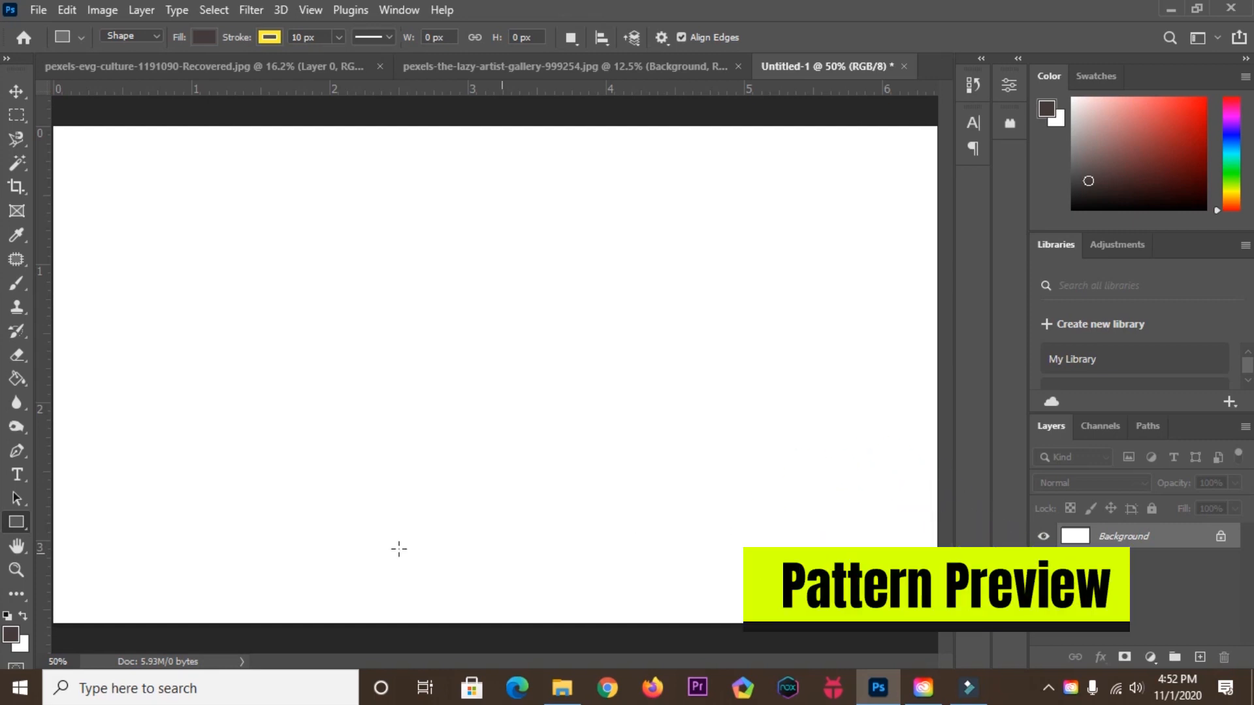
Turn on Pattern Preview for the blank document.
left_click(309, 10)
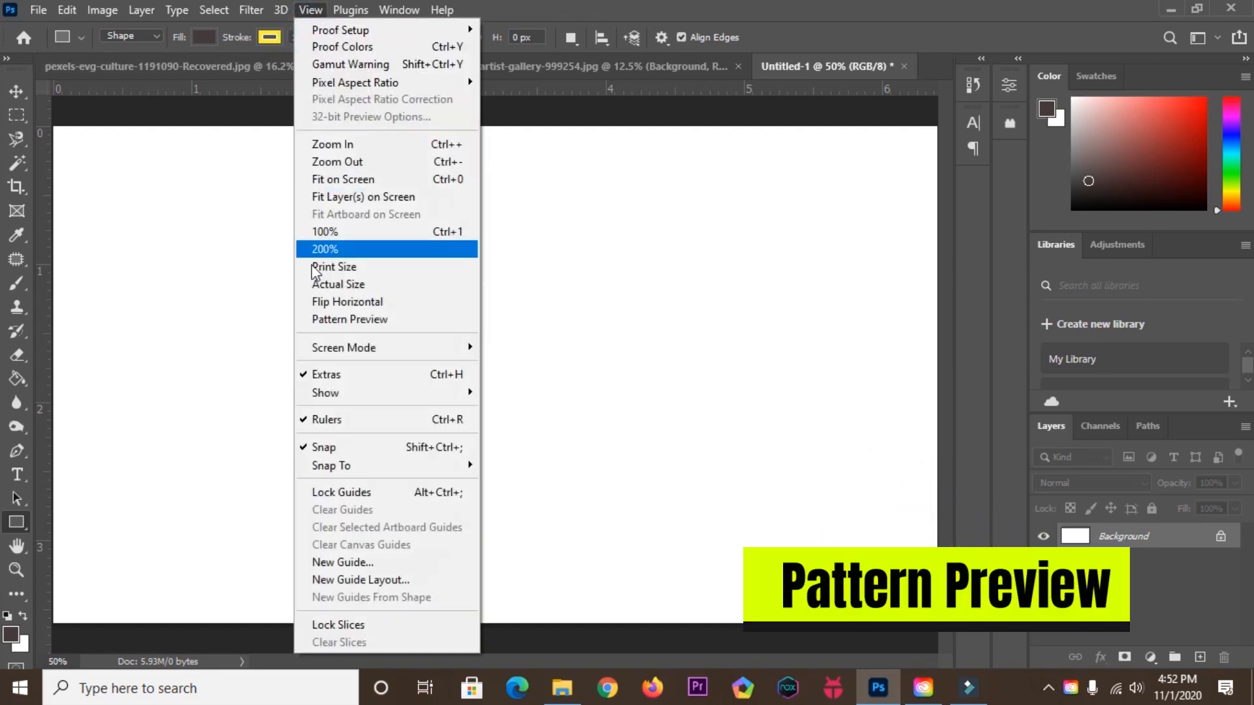
left_click(336, 319)
left_click(550, 280)
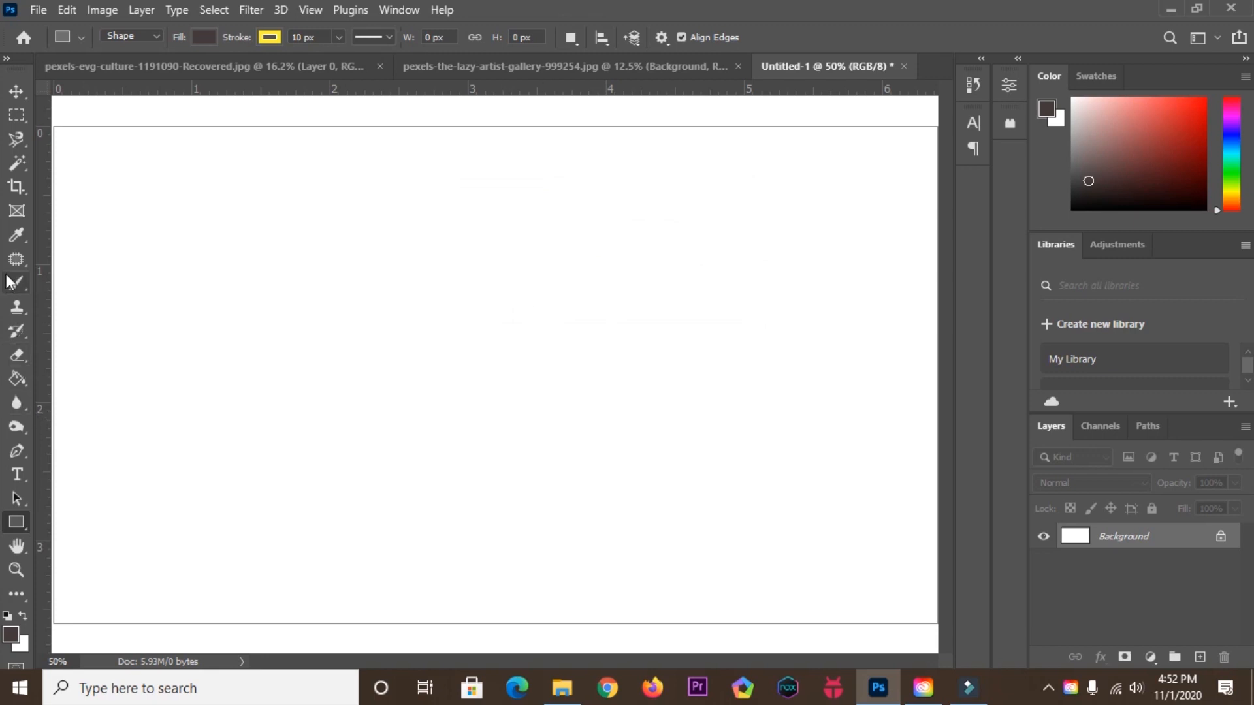
Paint a dark freehand scribble in the middle of the canvas with a 48 px Brush.
left_click(25, 291)
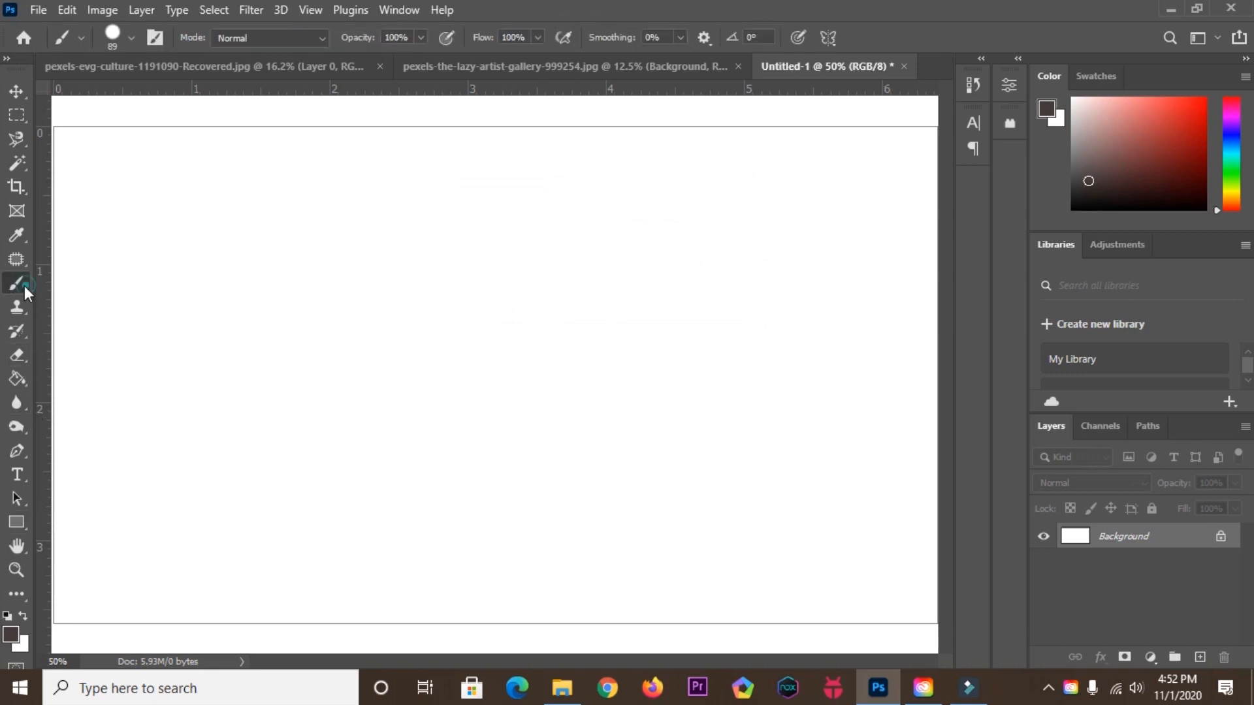
left_click(131, 37)
left_click(139, 90)
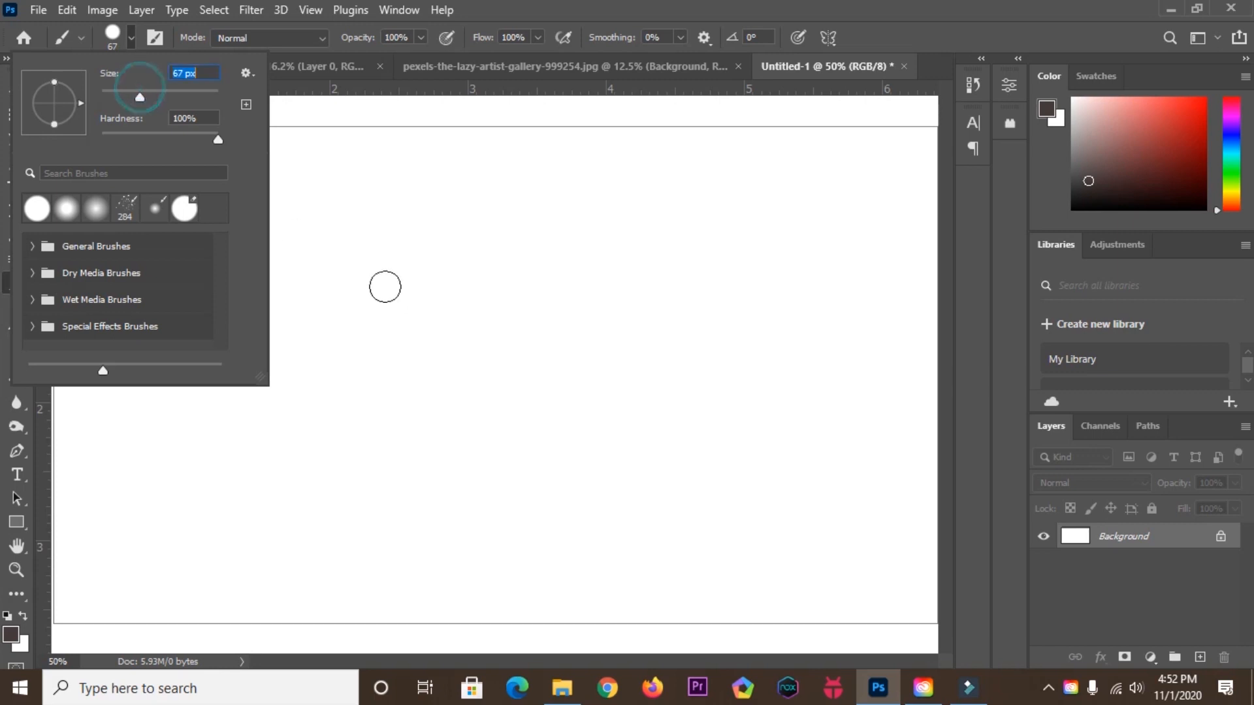
left_click(128, 91)
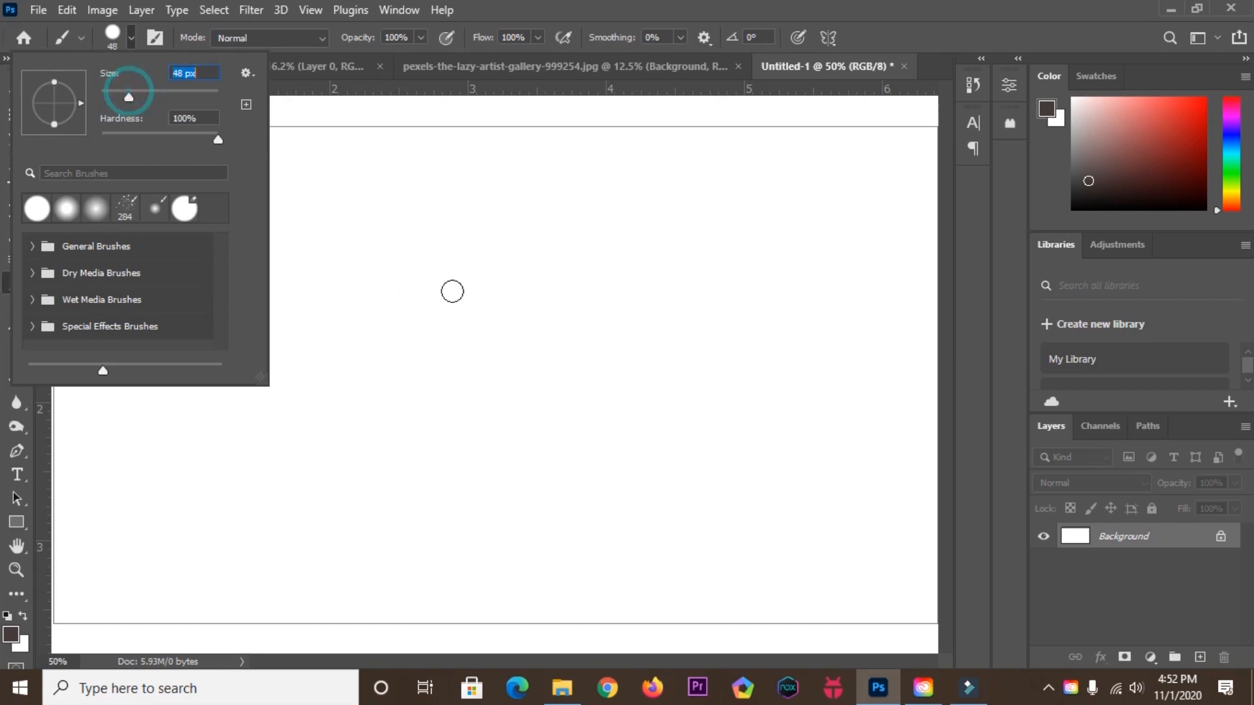
mouse_move(467, 303)
left_mouse_down()
mouse_move(431, 341)
mouse_move(447, 391)
mouse_move(541, 369)
mouse_move(419, 325)
mouse_move(511, 267)
mouse_move(503, 335)
mouse_move(576, 408)
mouse_move(496, 459)
left_mouse_up()
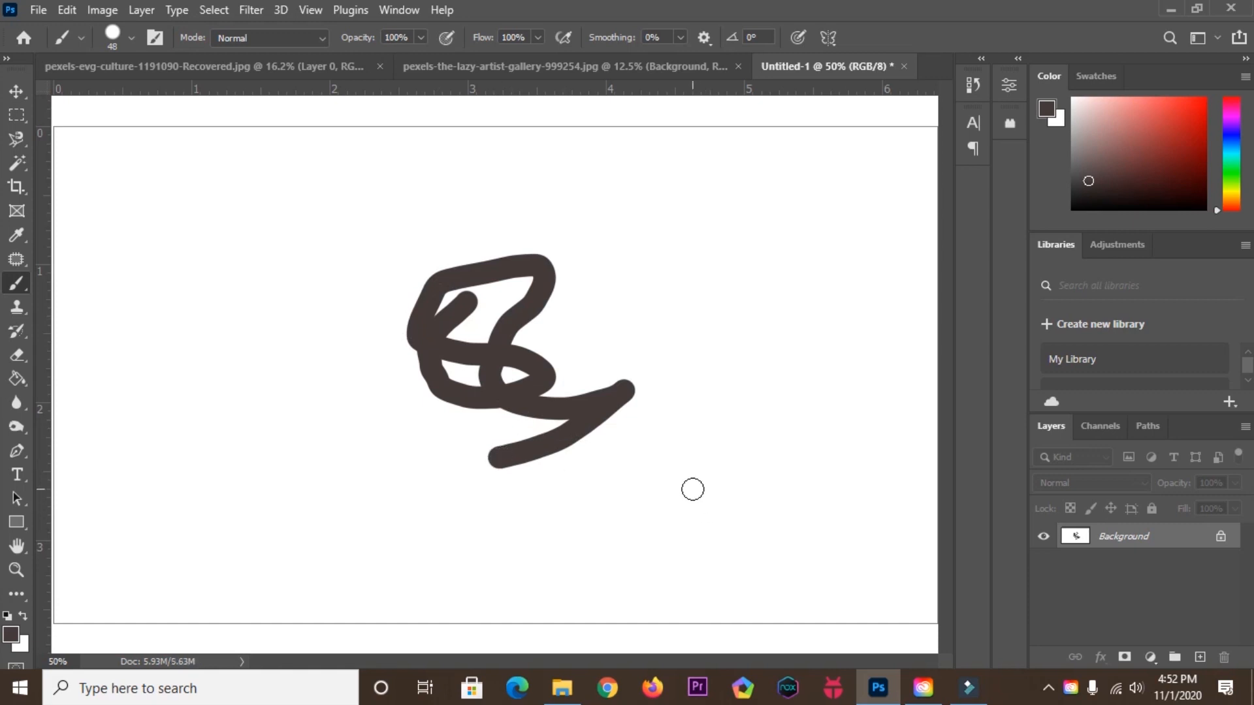
Examine how the scribble repeats beyond the canvas, then close the untitled document without saving.
scroll(692, 489, "down", 5)
scroll(694, 489, "down", 6)
scroll(694, 488, "up", 5)
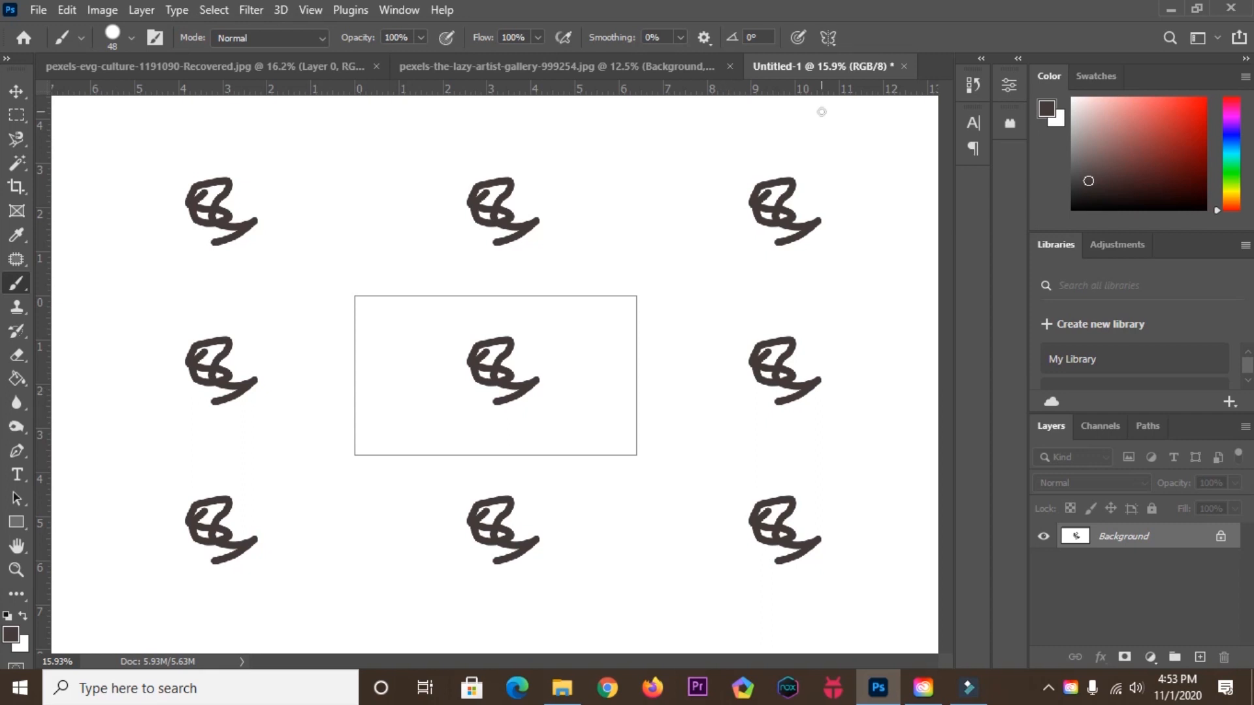
left_click(905, 66)
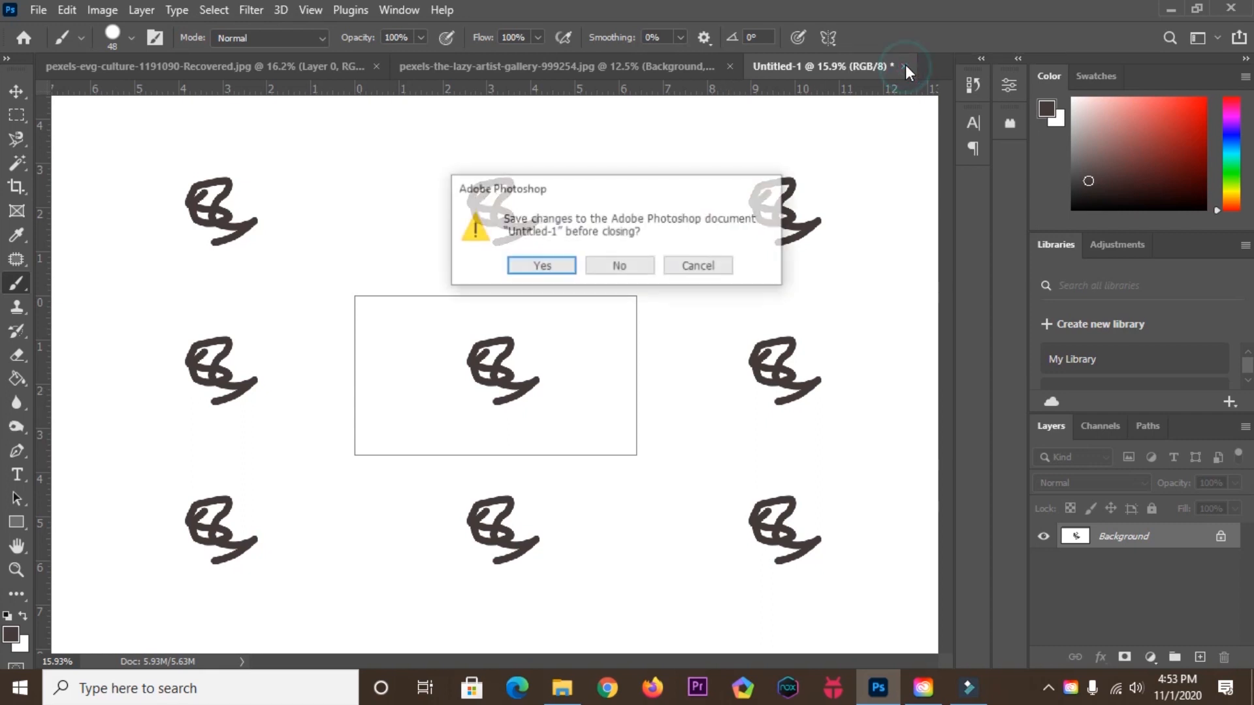
left_click(619, 267)
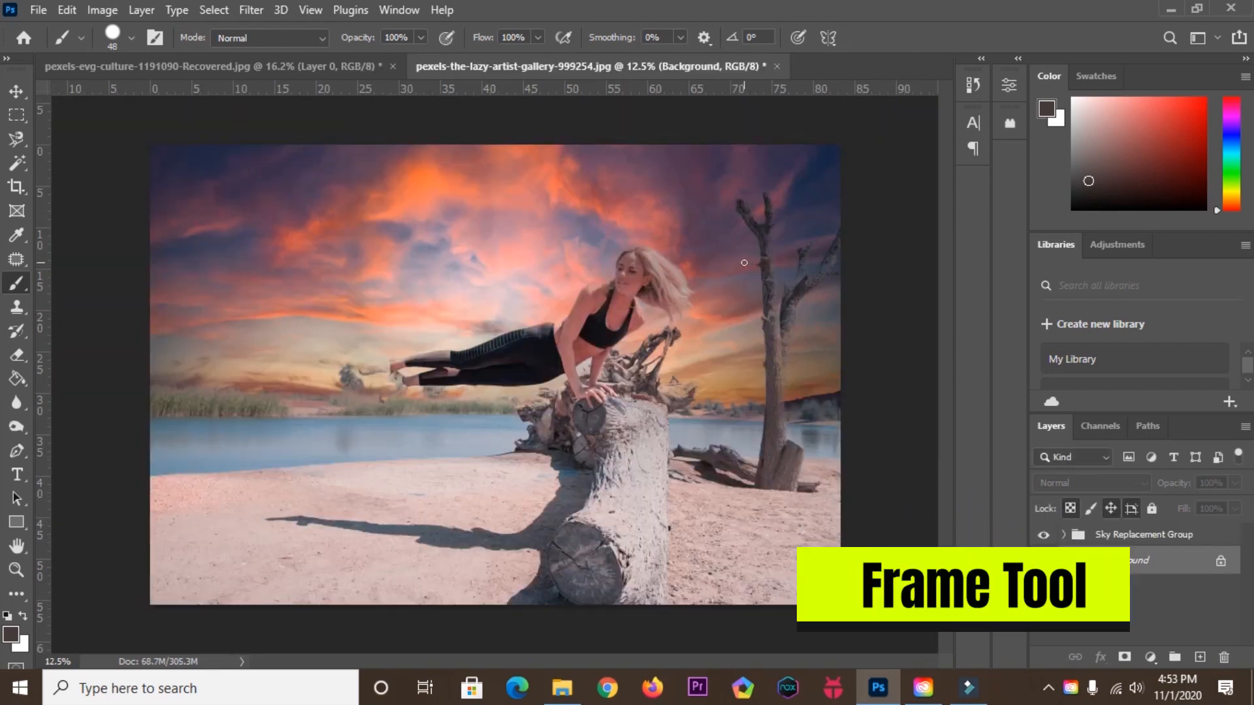
Open the coffee cup photo and draw an elliptical frame over the cup with the Frame tool.
left_click(18, 213)
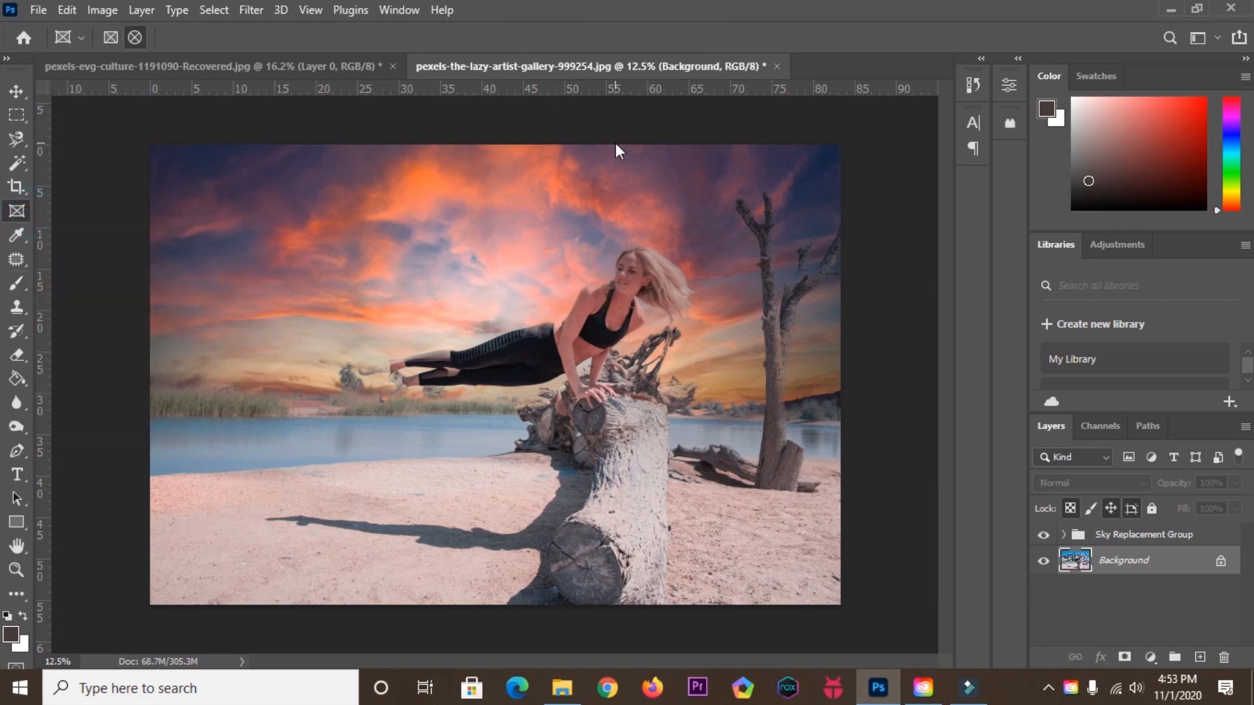
key("ctrl+o")
double_click(428, 179)
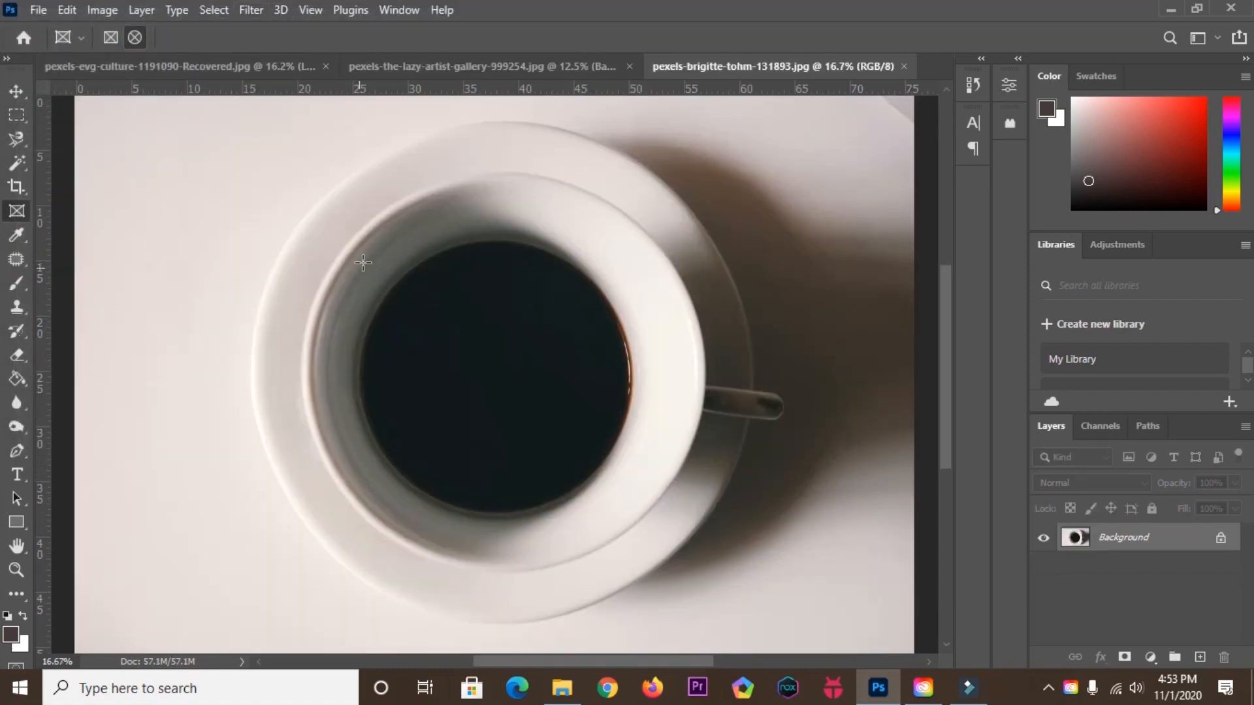
left_click_drag(322, 200, 631, 543)
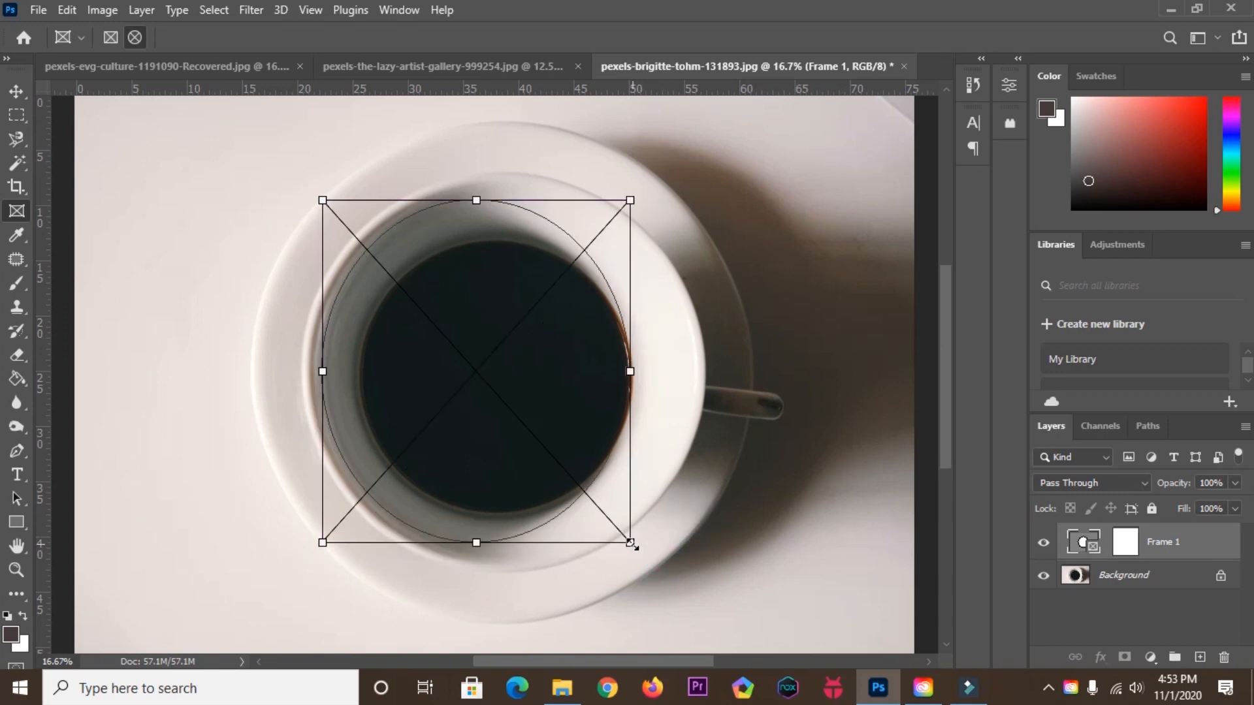
Resize and reposition the elliptical frame so it fits closely around the dark coffee surface.
left_click_drag(476, 199, 476, 231)
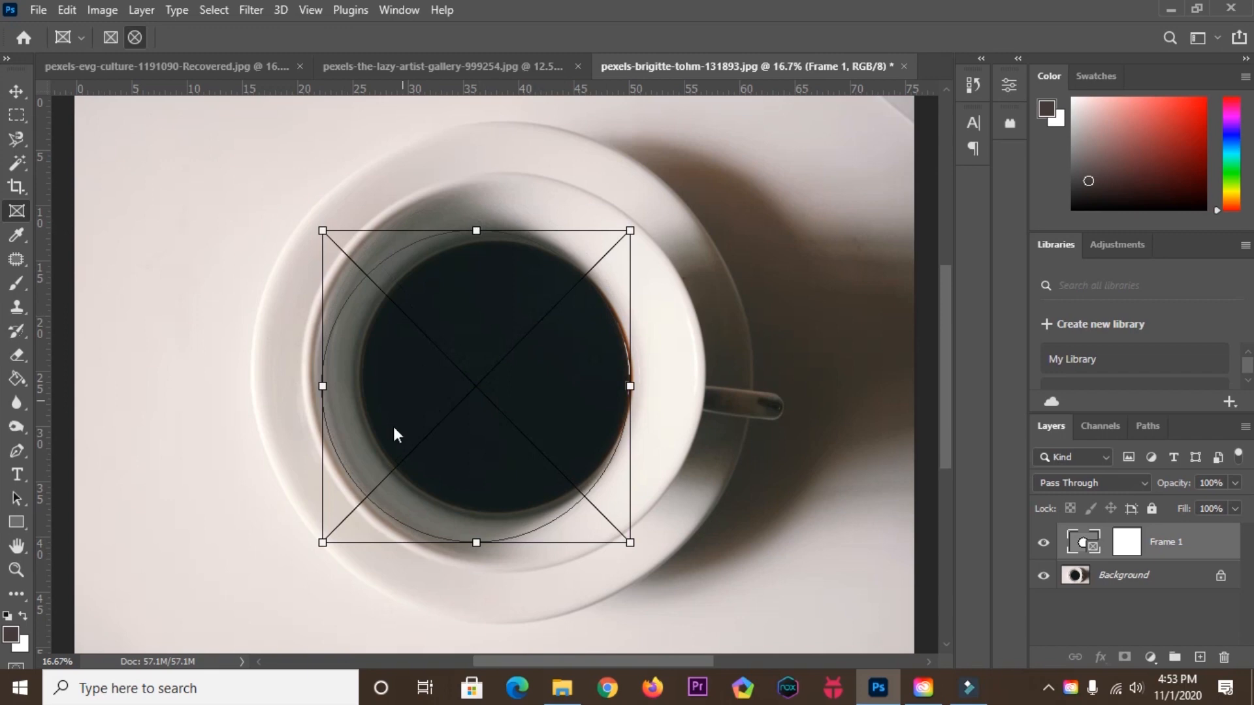
left_click_drag(328, 546, 356, 511)
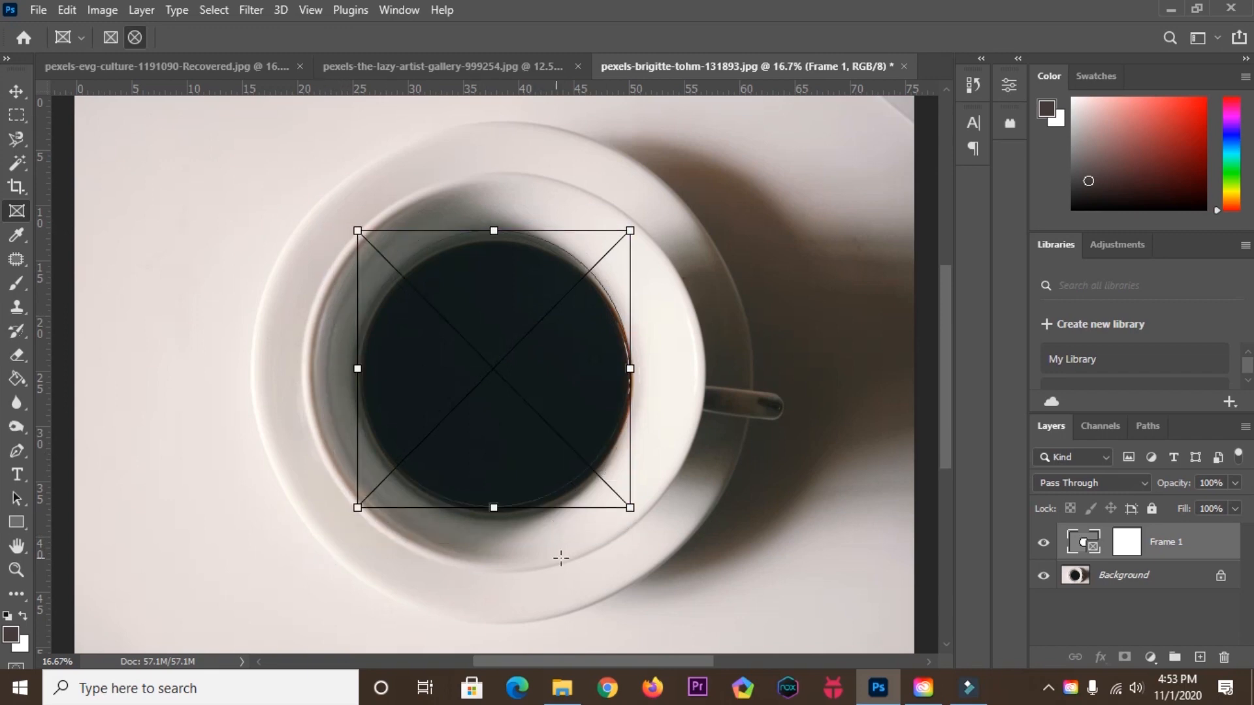
left_click_drag(631, 510, 640, 517)
left_click_drag(638, 230, 627, 241)
left_click_drag(627, 377, 638, 379)
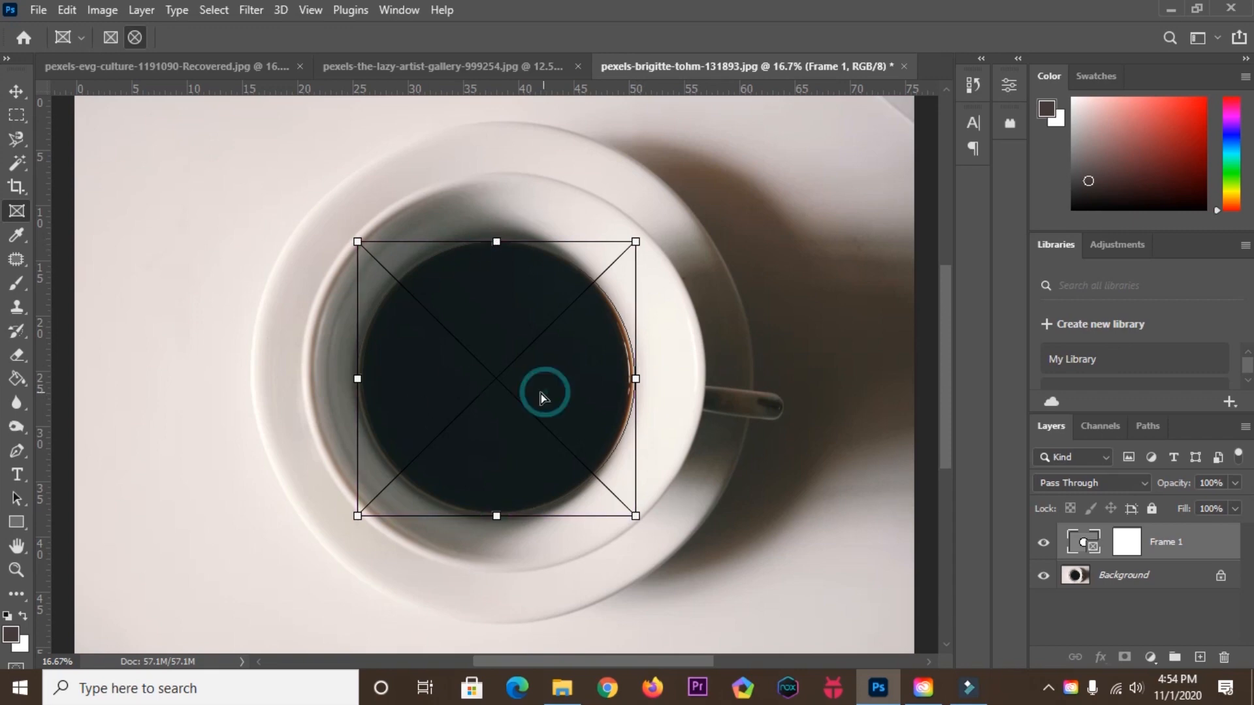
left_click_drag(541, 394, 539, 393)
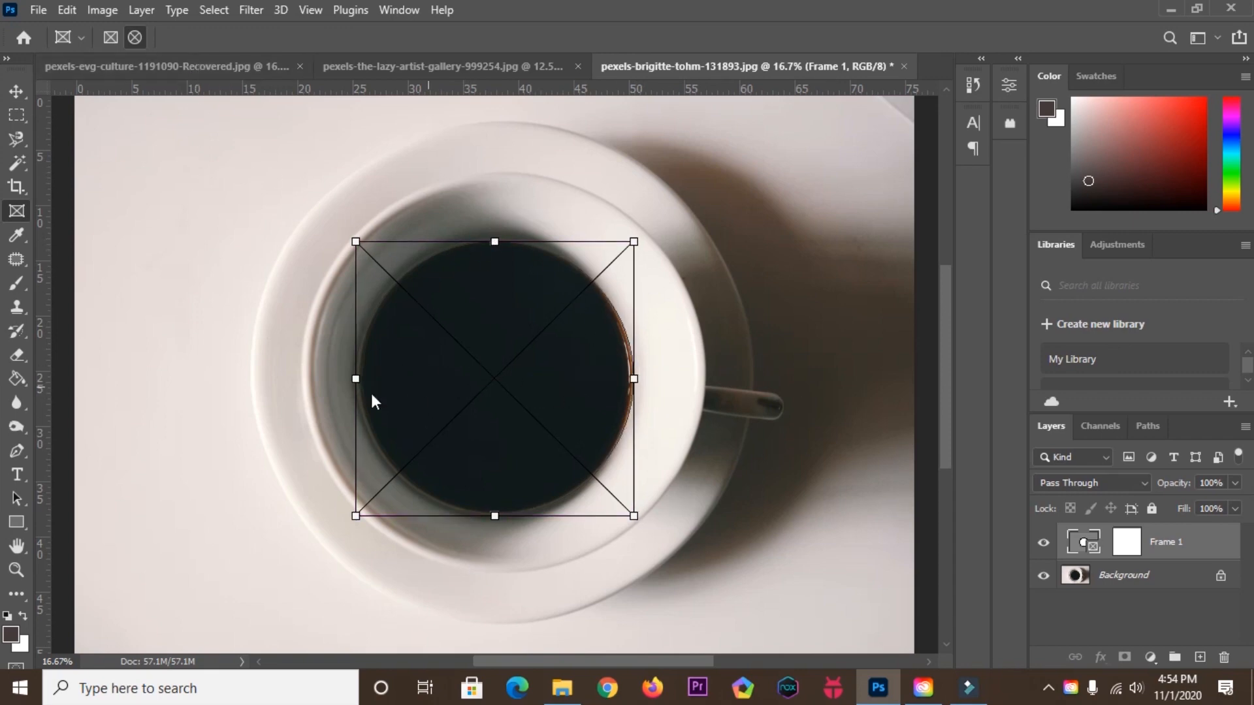
Switch to the portrait document and convert its locked Background into a regular layer with the default name.
left_click(196, 68)
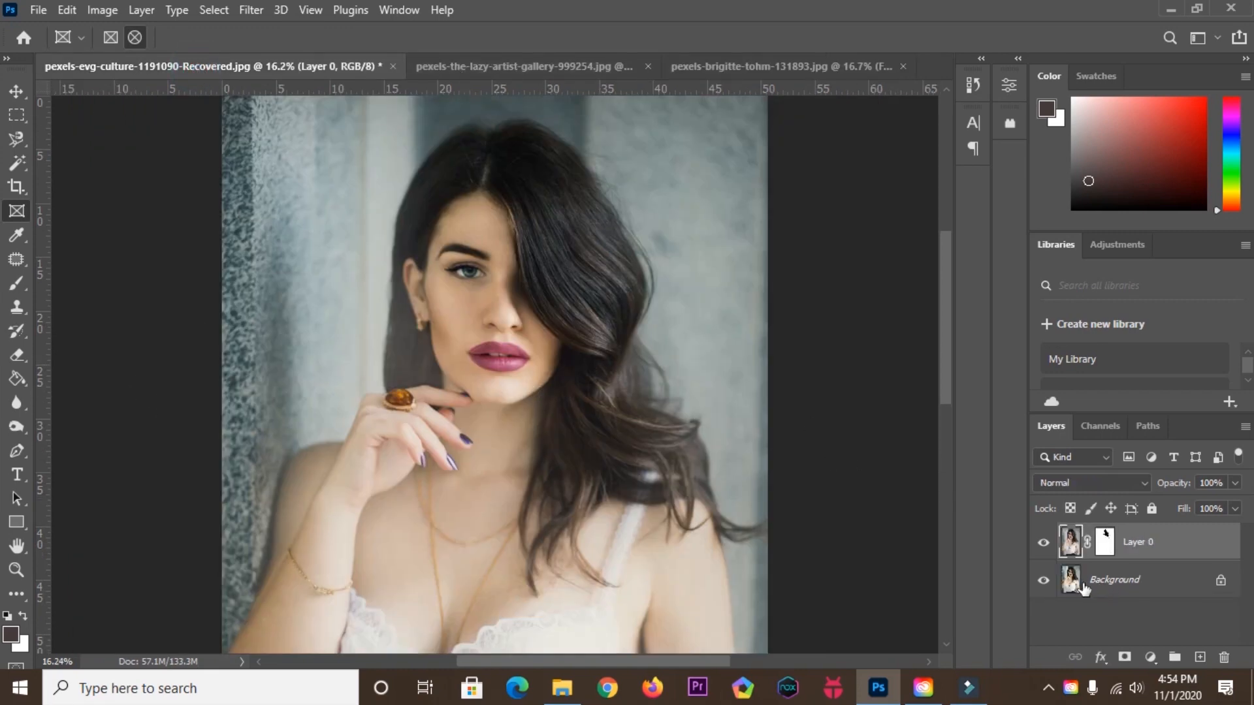
left_click(1118, 583)
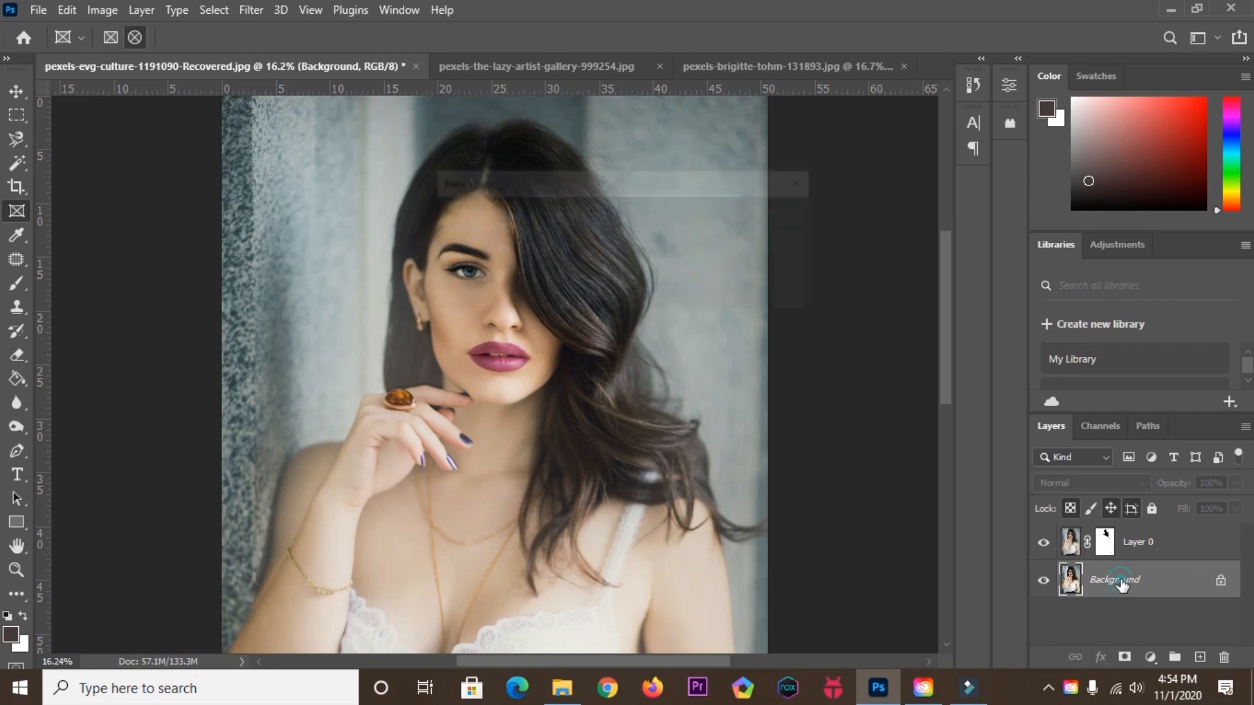
double_click(1122, 583)
key("Return")
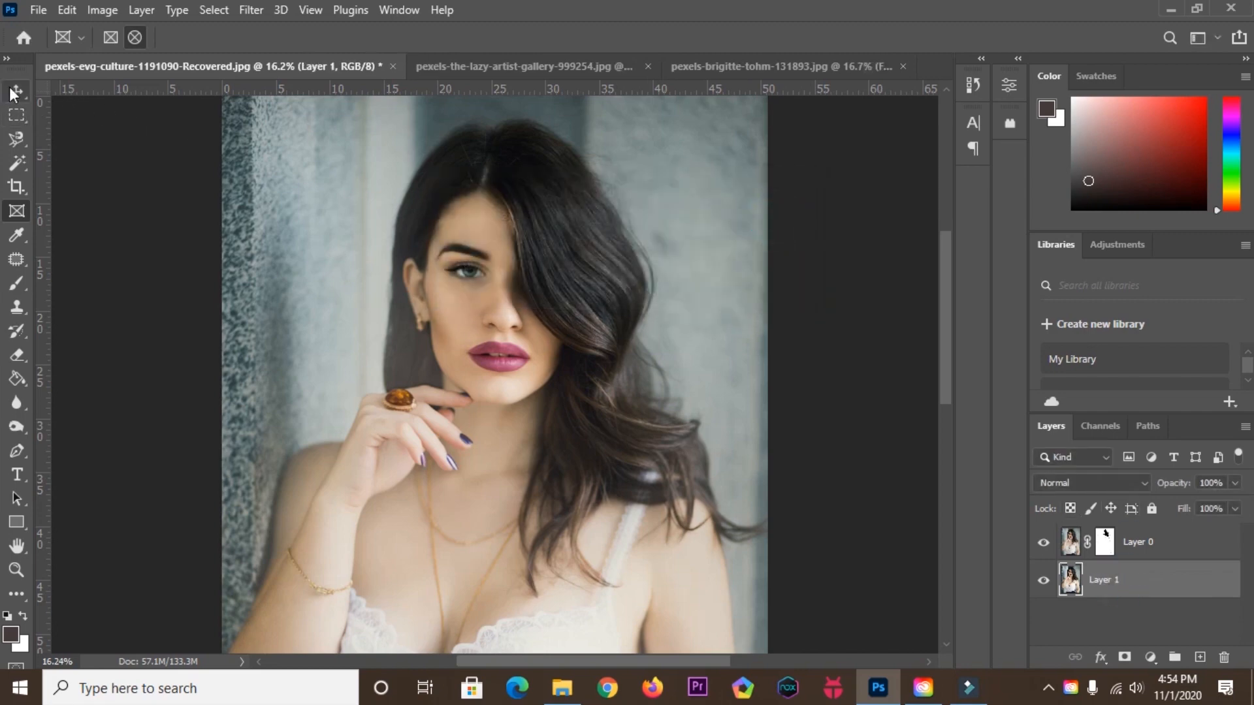
Bring the portrait layer into the coffee cup document with the Move tool and place it inside the elliptical frame.
left_click(17, 92)
left_click_drag(433, 506, 533, 391)
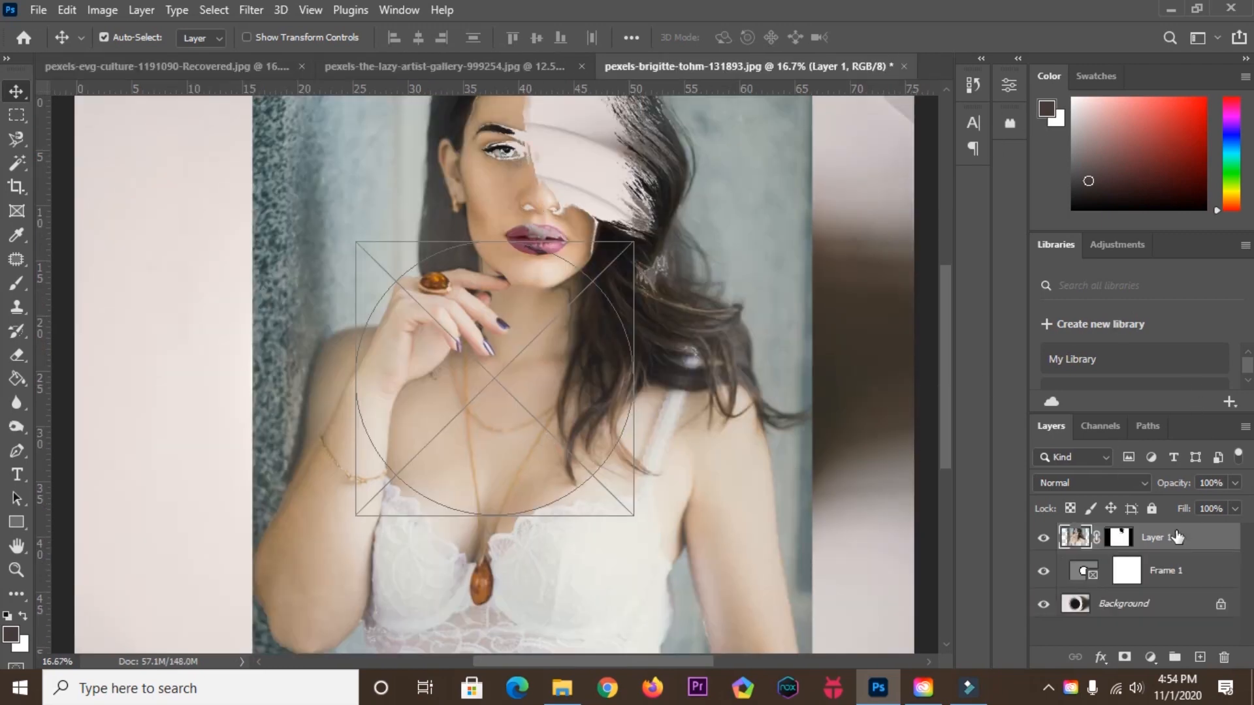
left_click(1098, 541)
left_click(1081, 537)
left_click_drag(1081, 537, 1114, 575)
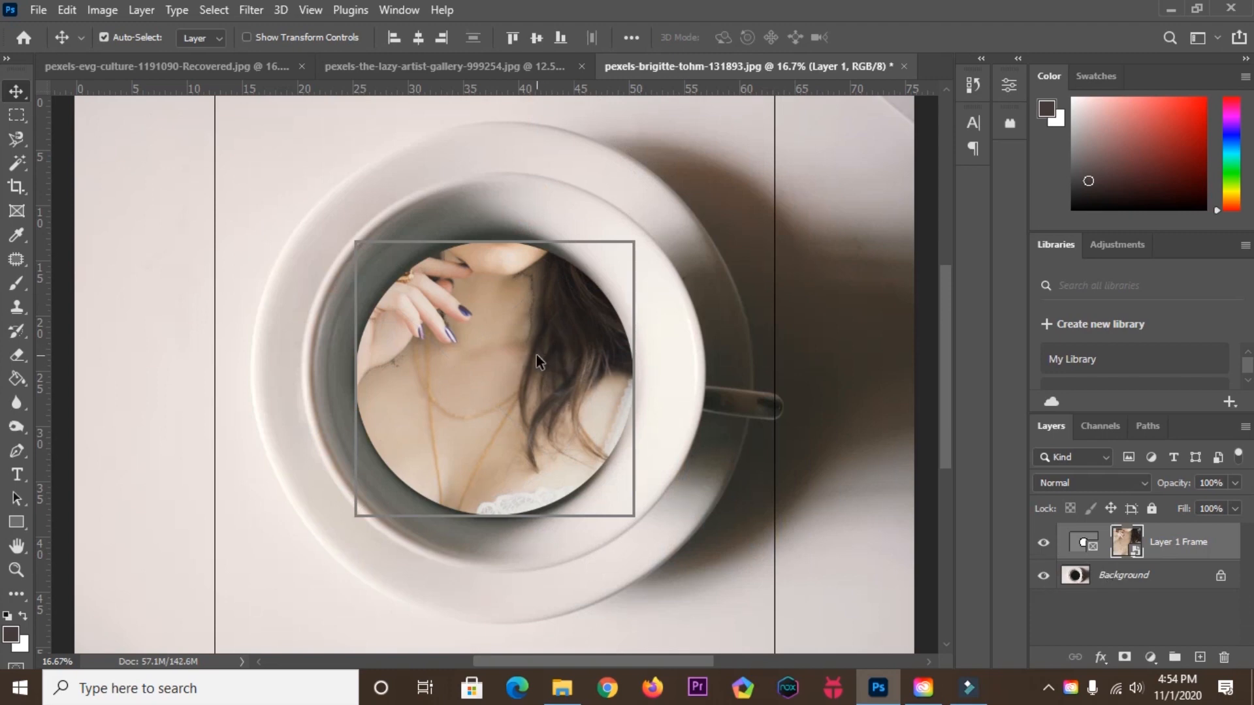
Reposition the portrait inside the elliptical frame so the woman's face fills the coffee surface.
left_click_drag(513, 323, 495, 410)
left_click(501, 344)
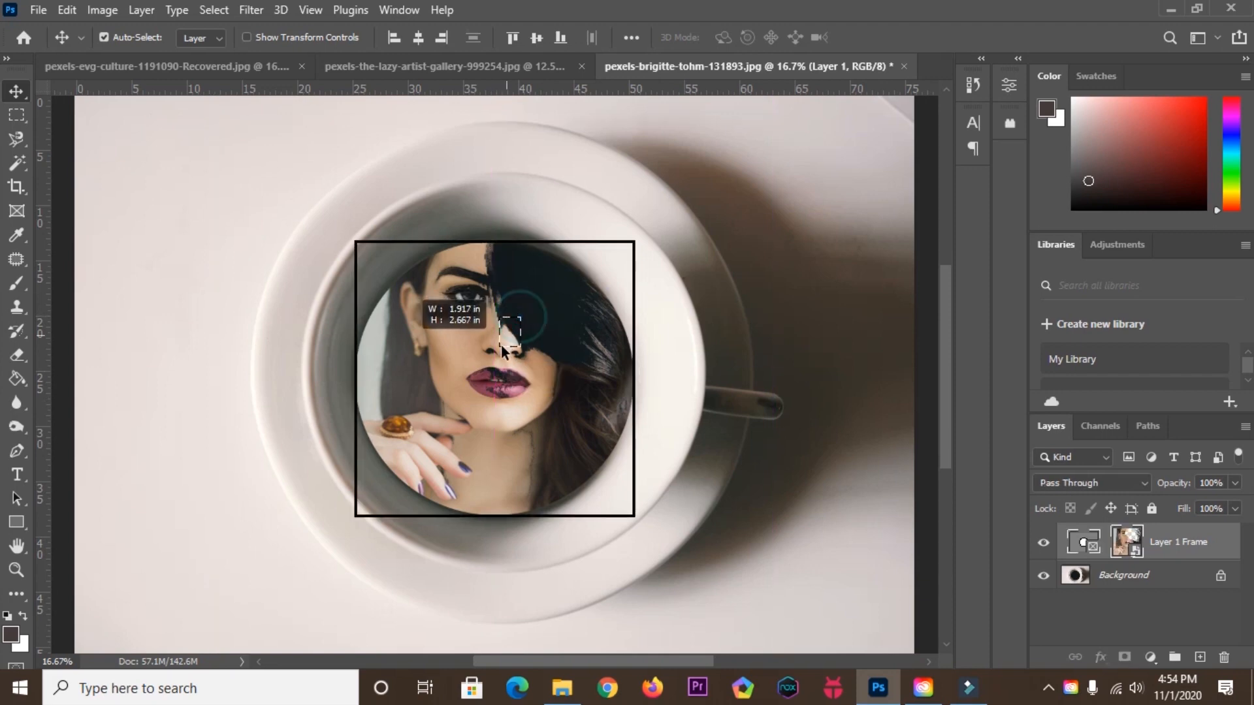
mouse_move(469, 339)
left_mouse_down()
mouse_move(457, 357)
mouse_move(479, 328)
mouse_move(460, 339)
mouse_move(490, 347)
left_mouse_up()
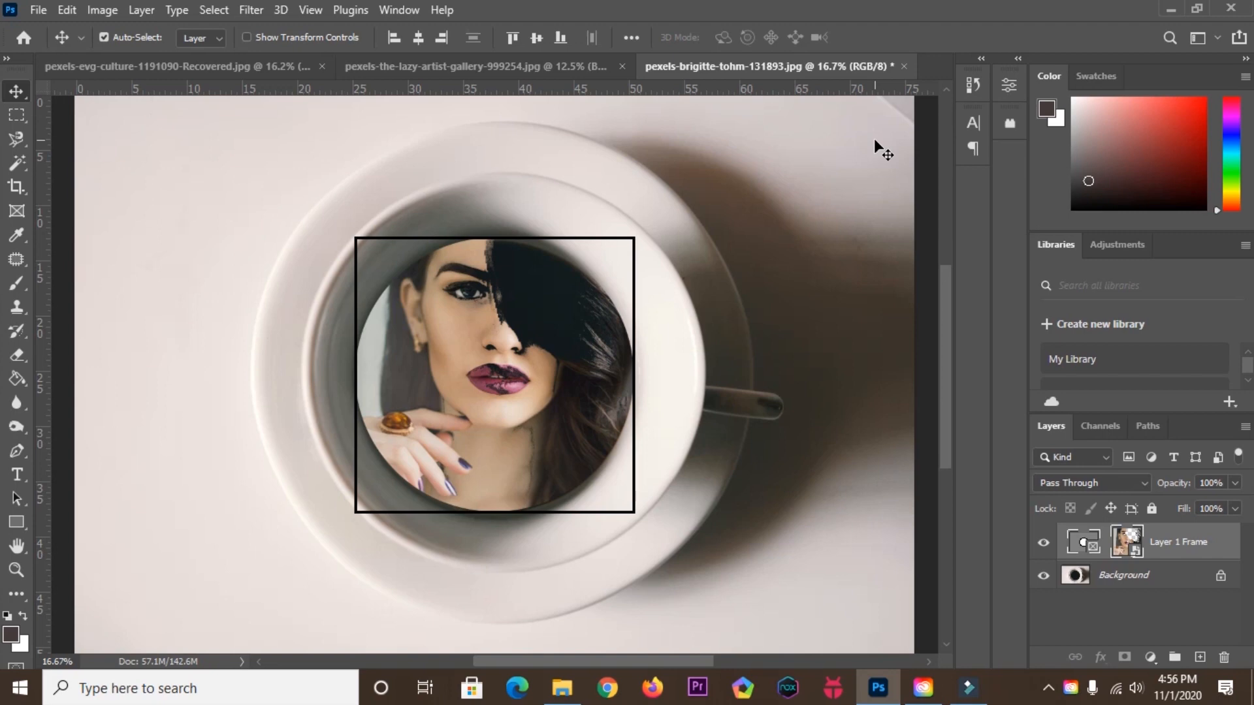
Save the coffee cup composition as a cloud document, keeping the suggested file name.
left_click(38, 10)
left_click(84, 234)
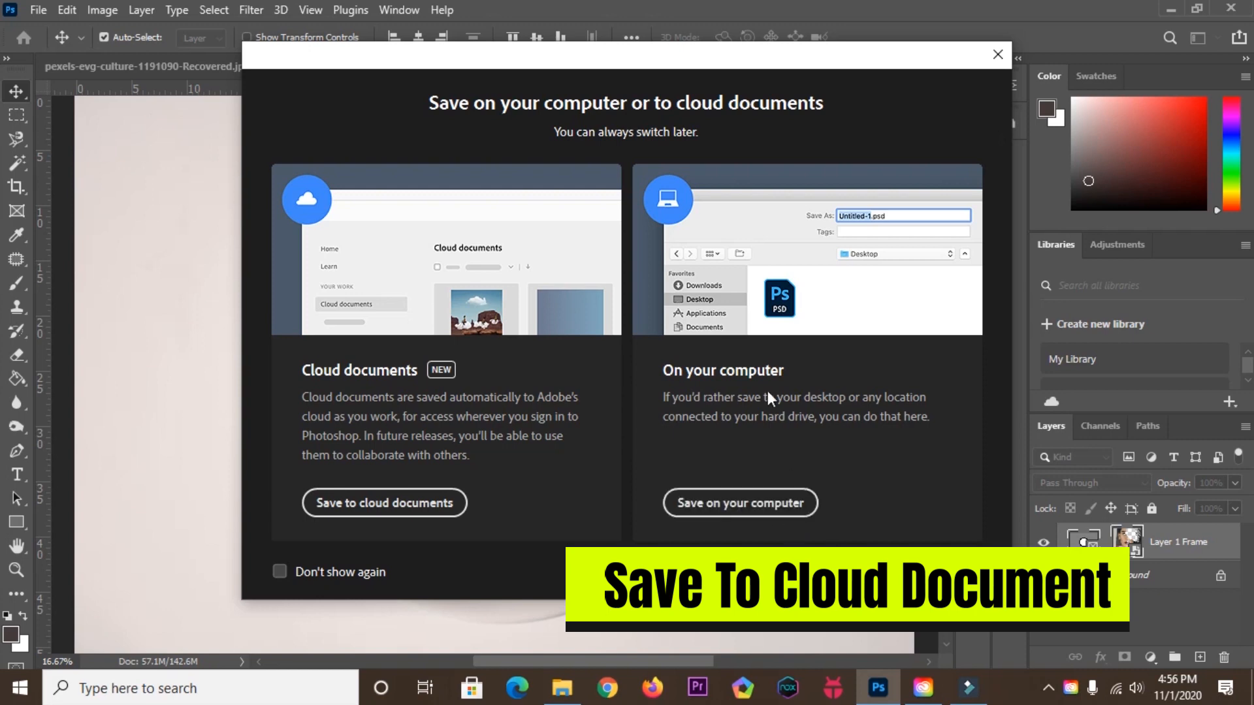
left_click(377, 507)
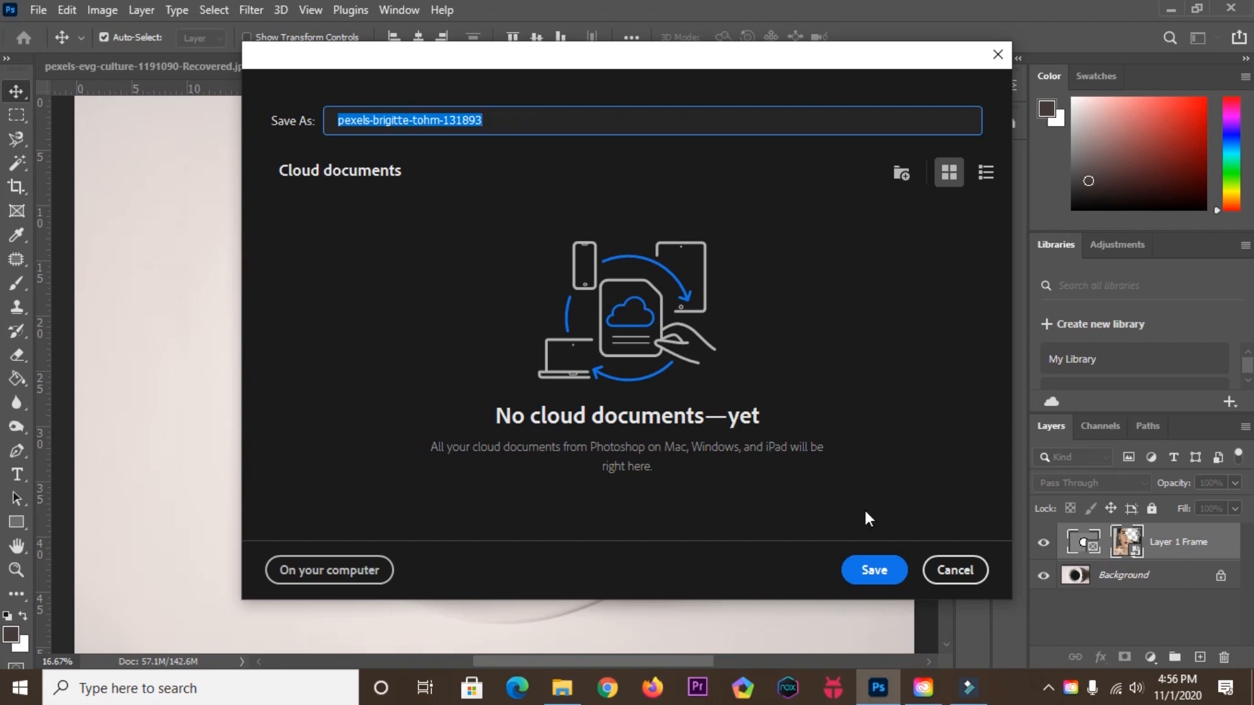
left_click(885, 572)
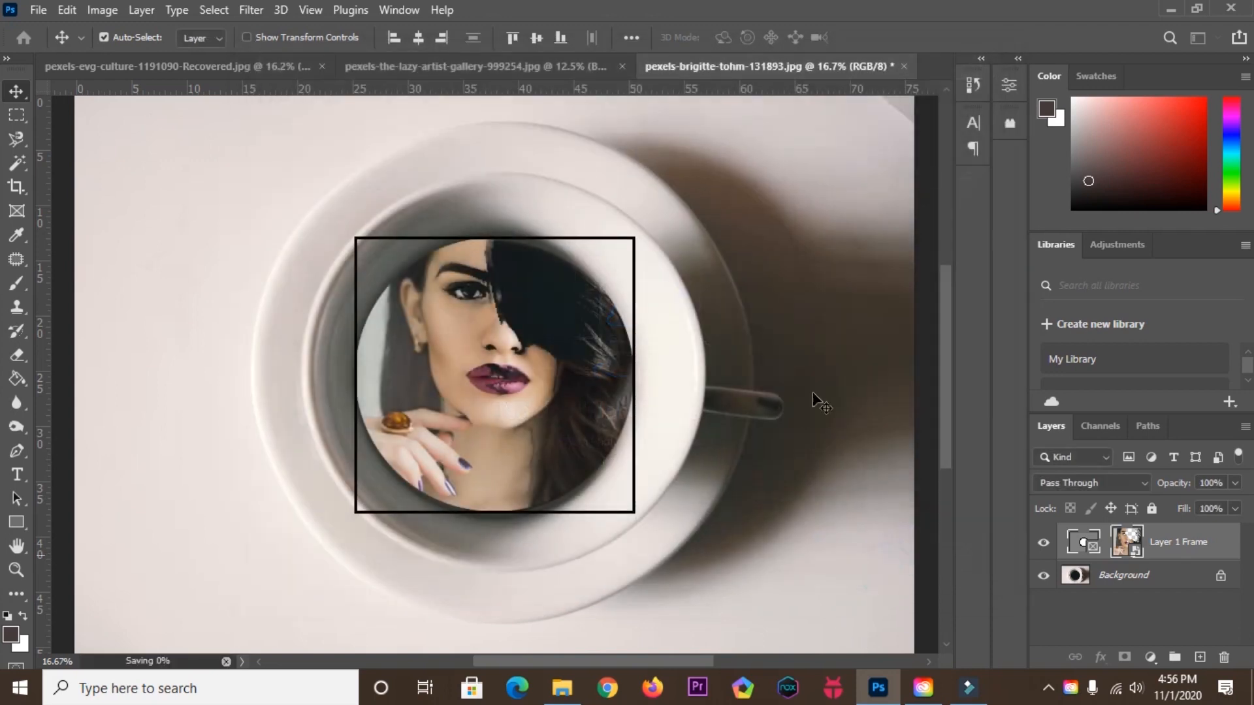